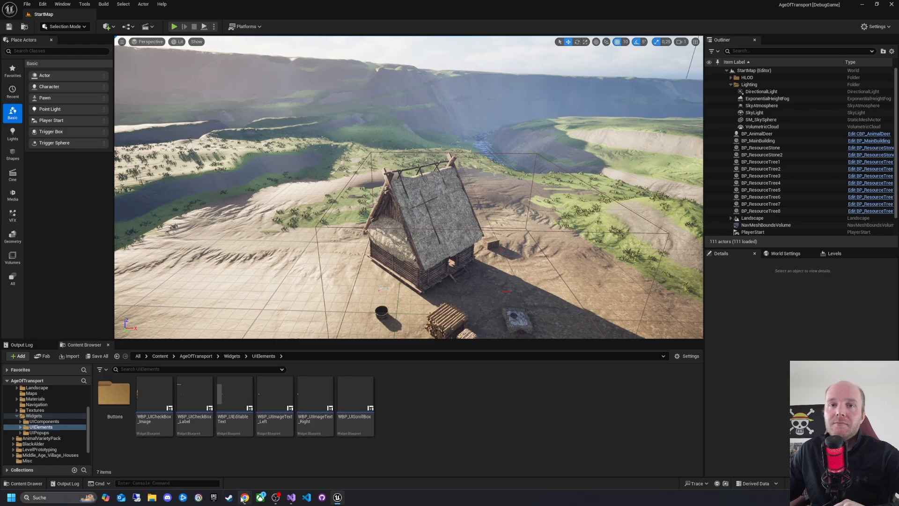
mouse_move(244, 498)
click(286, 455)
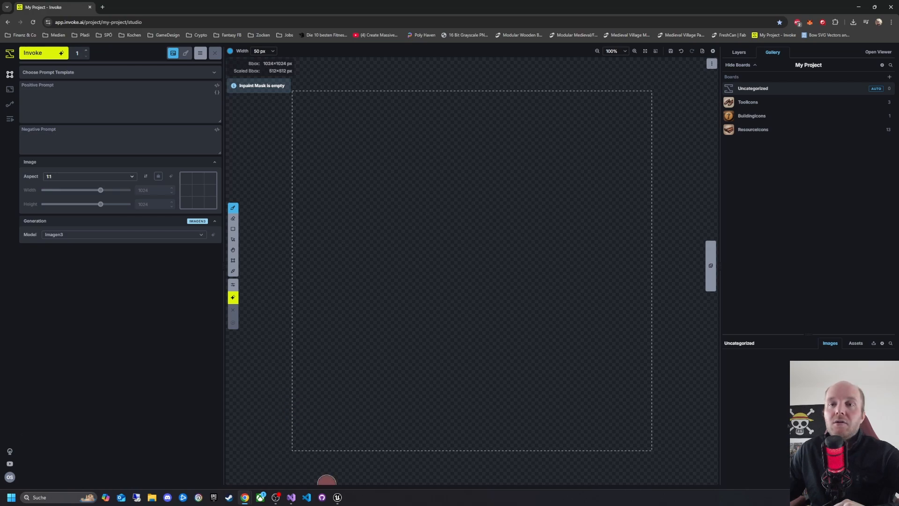
click(337, 496)
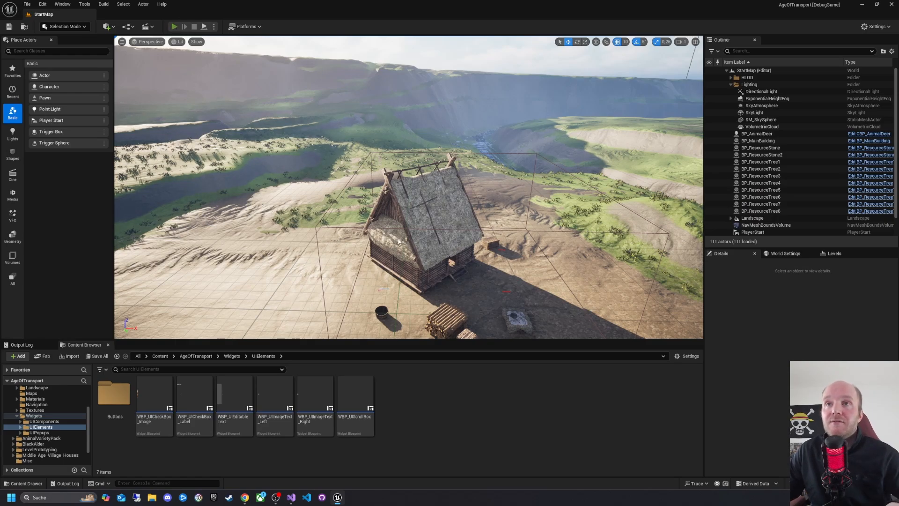
Play-test StartMap and examine the building buttons in the in-game construction bar, including the Lumberjack Hut entry
key(alt+p)
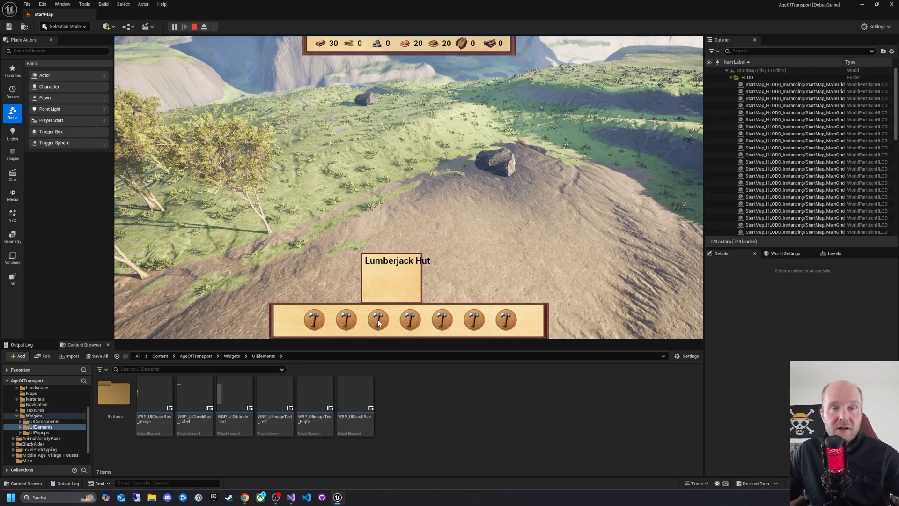
key(Escape)
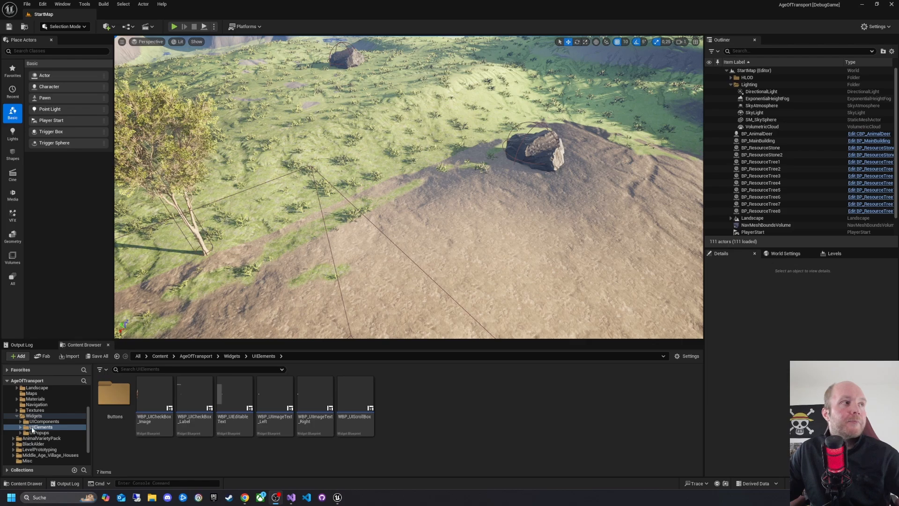
click(443, 424)
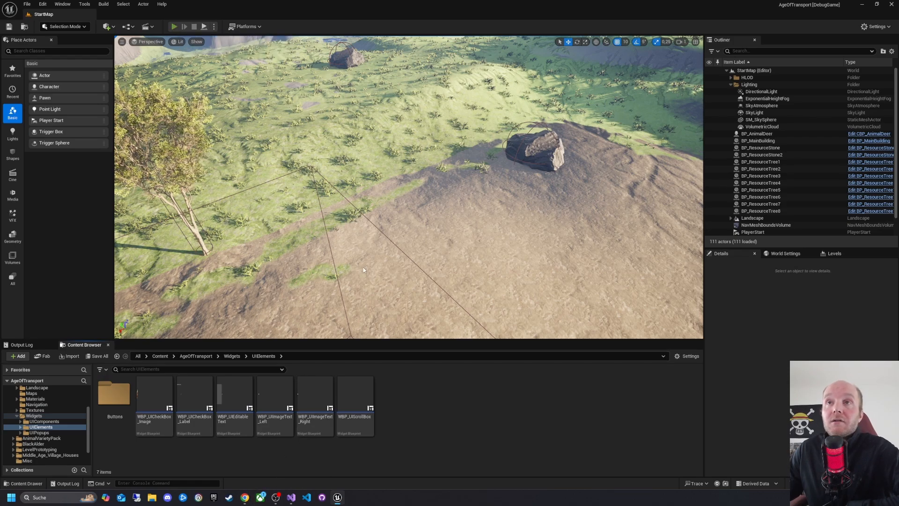
click(174, 26)
key(Escape)
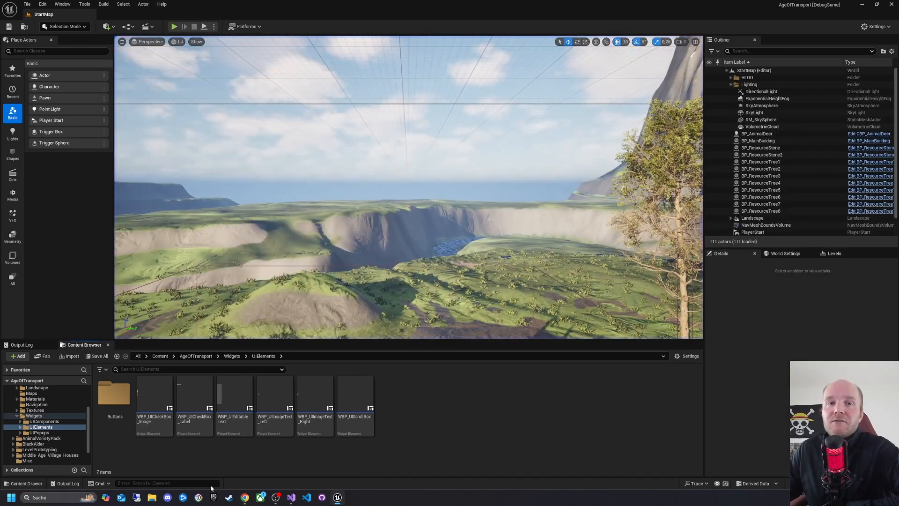
View the reference image firewood-chop-axe-svgrepo-com.png from File Explorer, and close it
key(super+e)
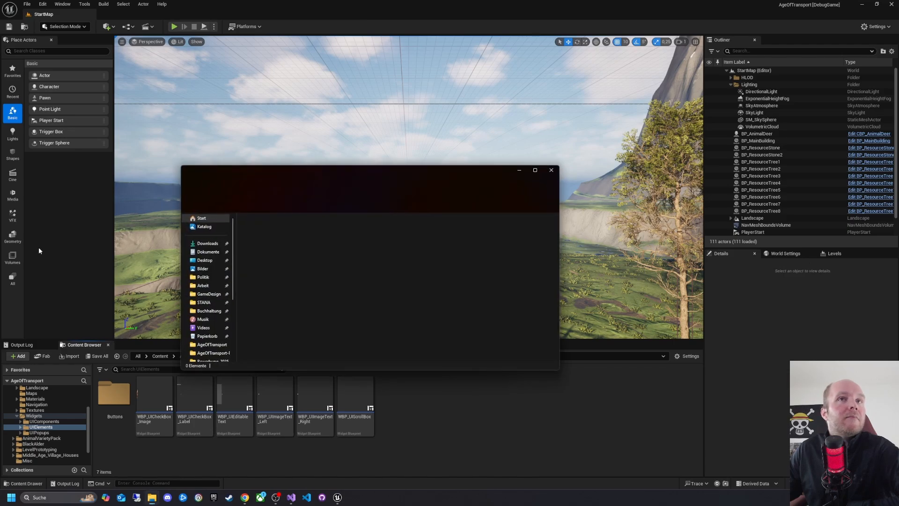
drag(264, 173, 0, 234)
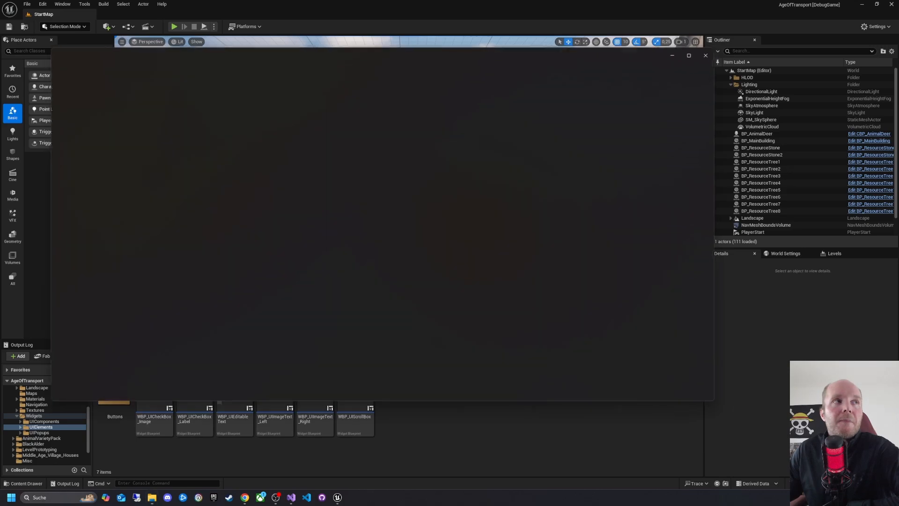
scroll(429, 225, up, 5)
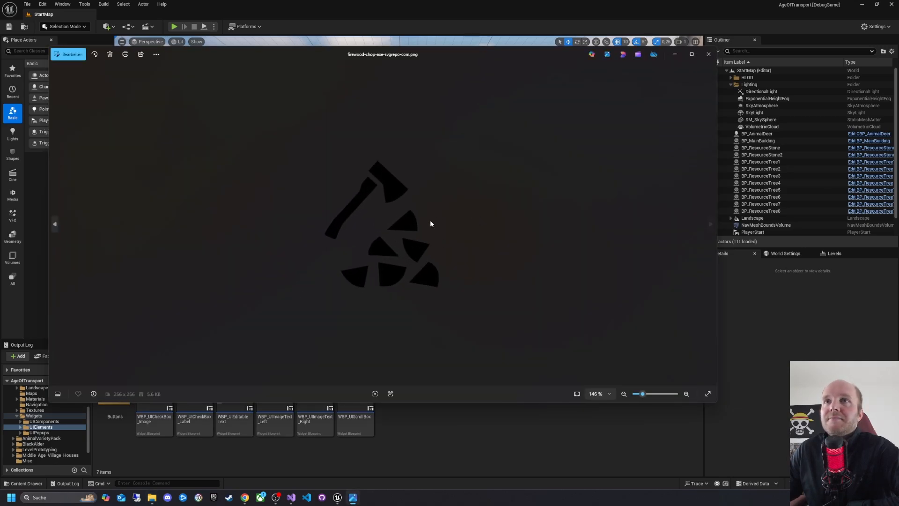
click(708, 54)
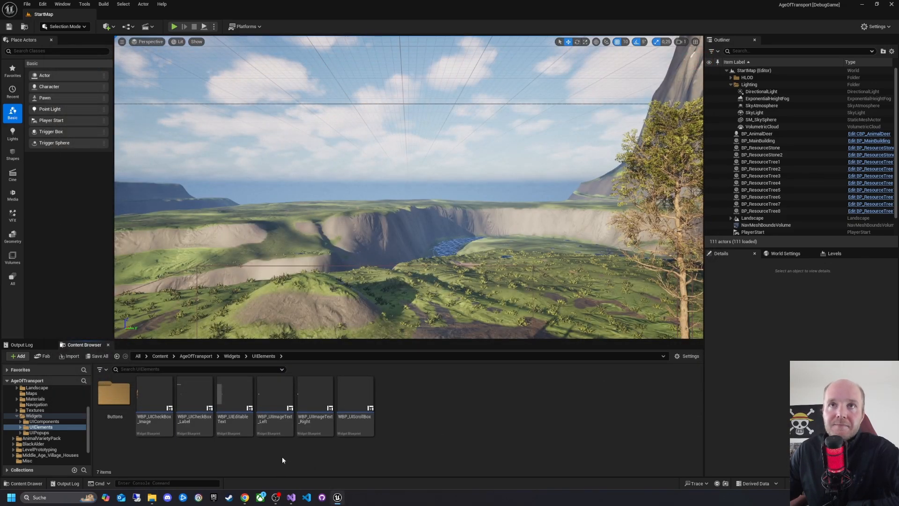
Switch to Invoke in Chrome and look through the ToolIcons, BuildingIcons and ResourceIcons boards
mouse_move(244, 496)
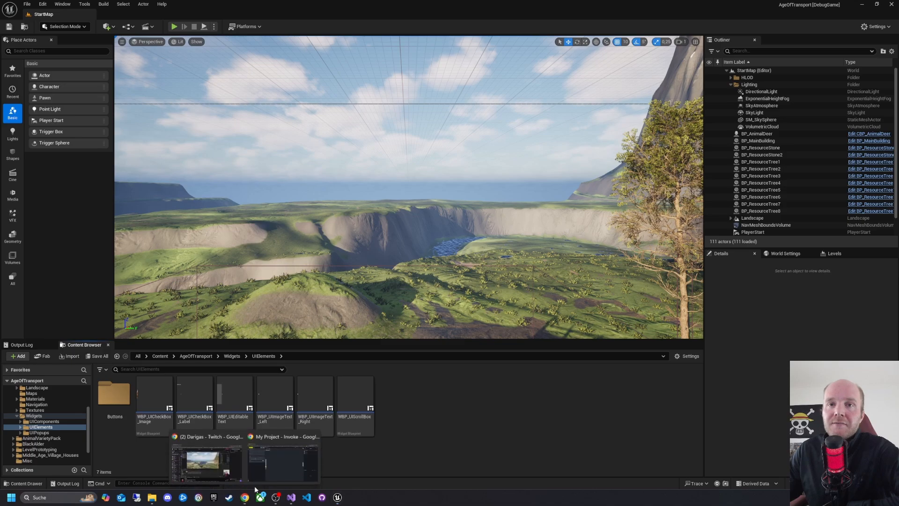
click(281, 461)
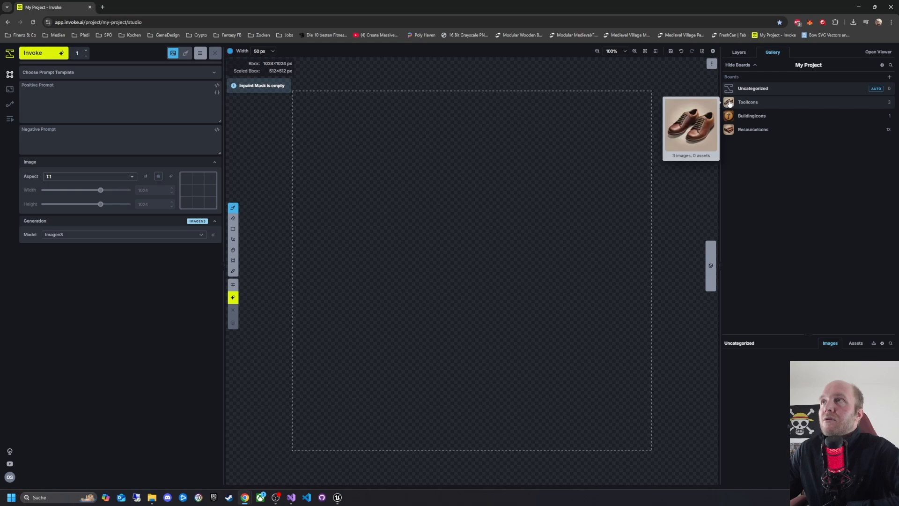
mouse_move(734, 108)
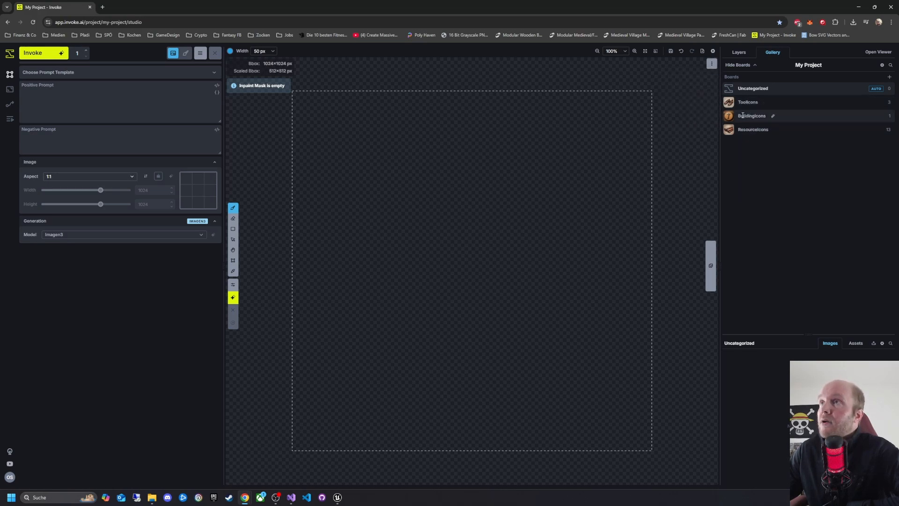
click(739, 53)
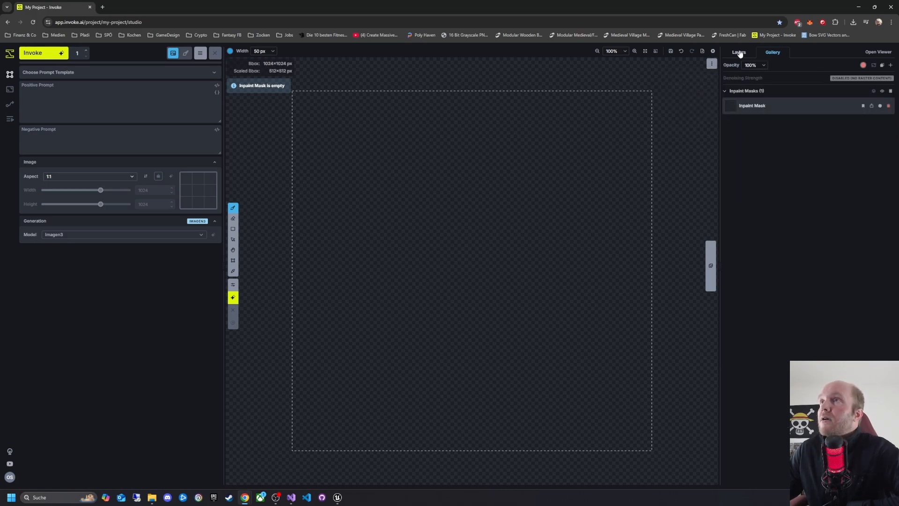
click(771, 52)
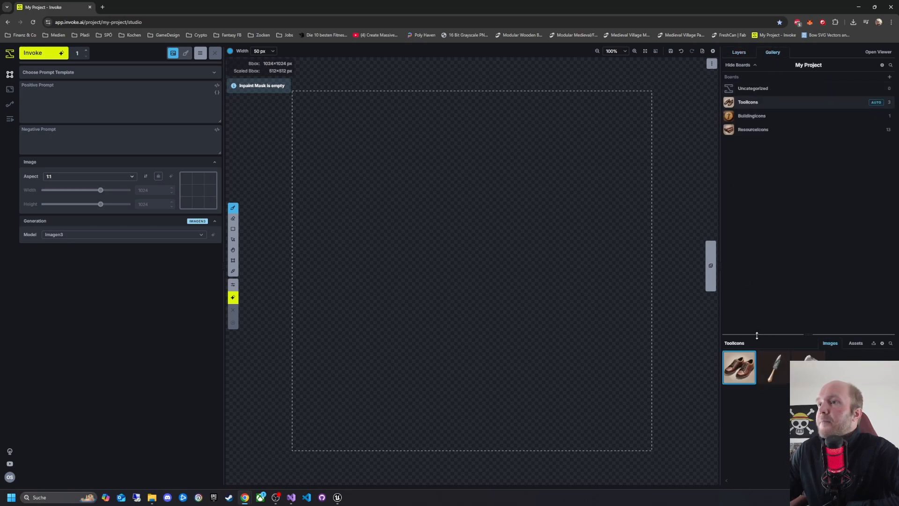
click(751, 116)
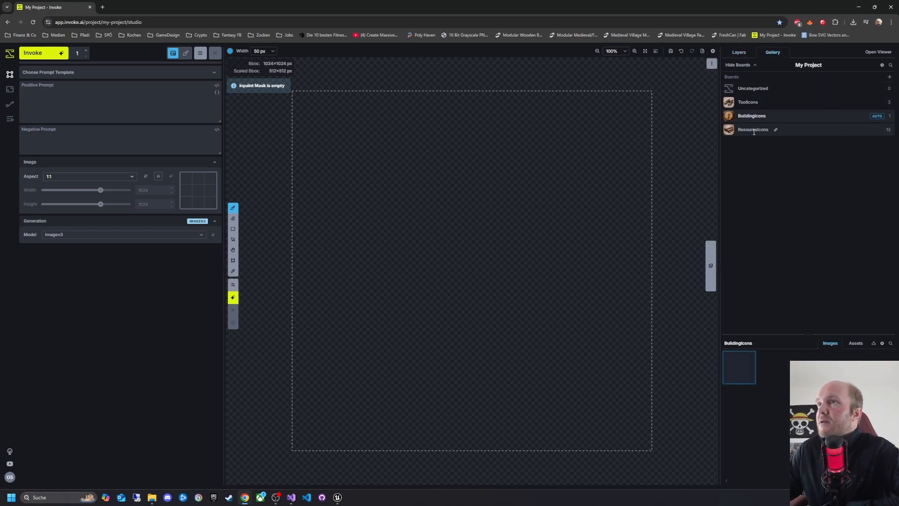
click(745, 131)
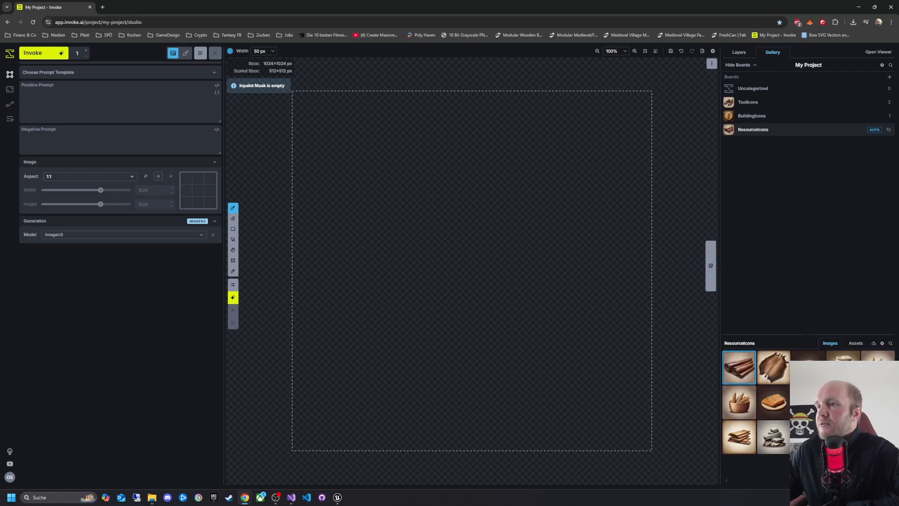
Recall the prompts of several existing ResourceIcons images, including the lumber and stone icons, to compare their wording
right_click(735, 436)
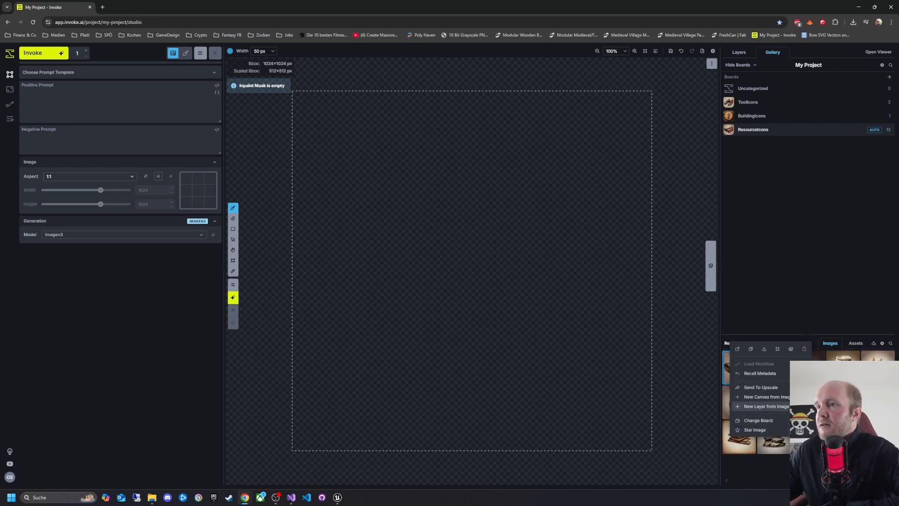
mouse_move(768, 374)
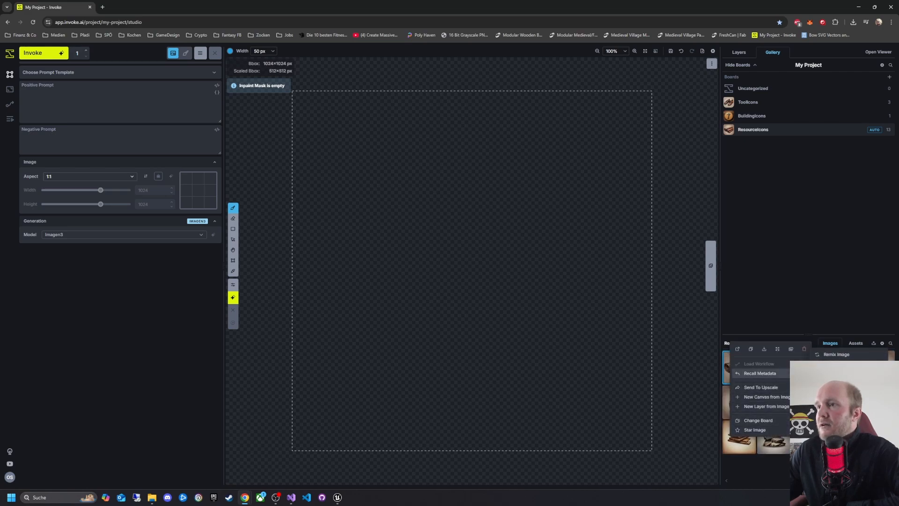
click(865, 358)
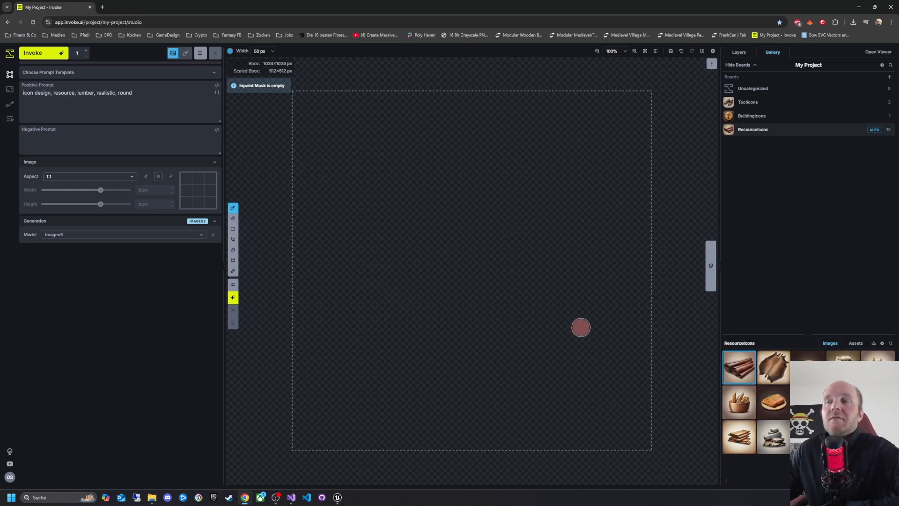
right_click(773, 443)
mouse_move(764, 381)
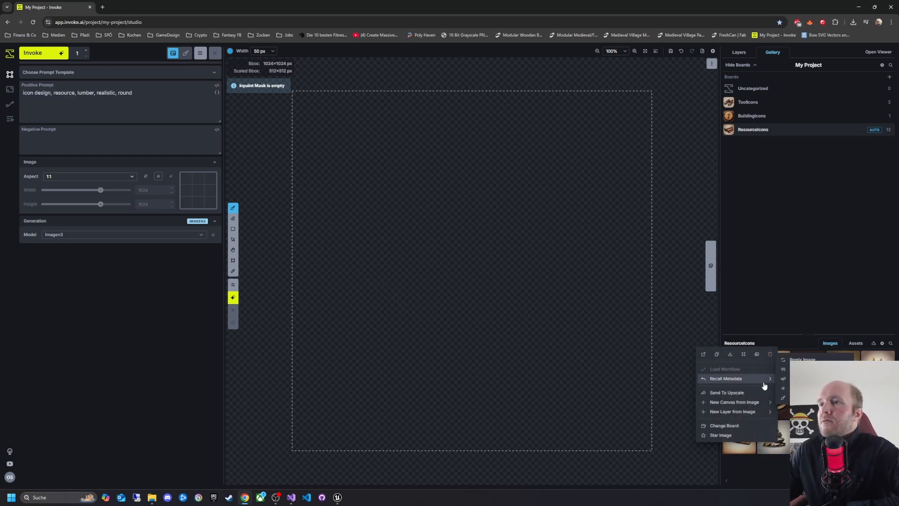
click(796, 369)
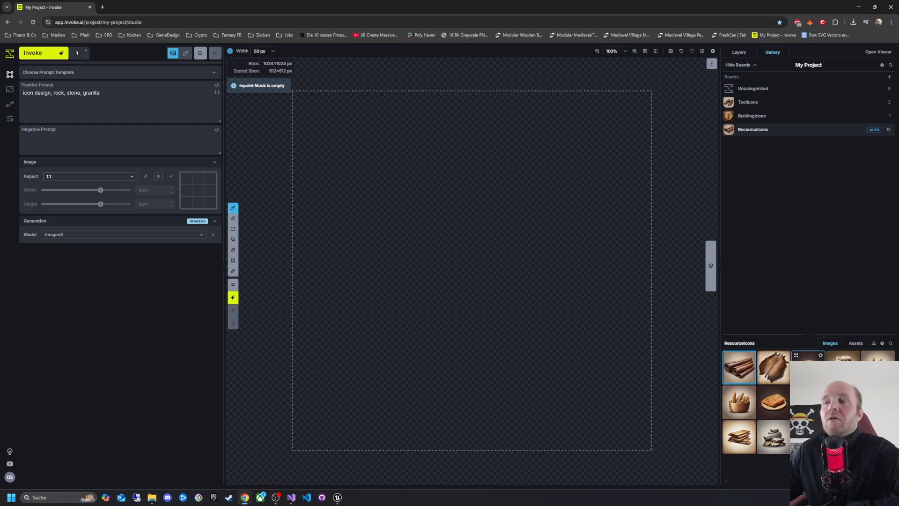
right_click(740, 436)
mouse_move(724, 376)
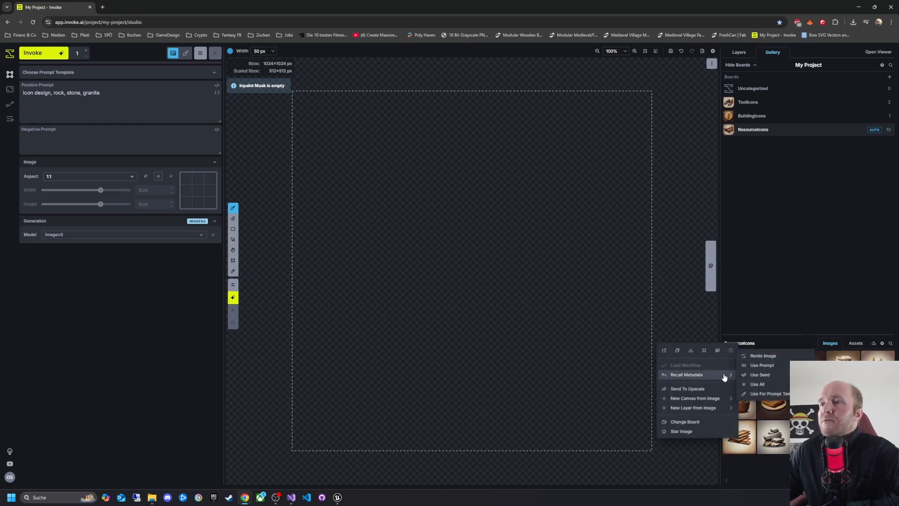
click(768, 370)
Recall the raw leather icon's prompt and copy its complete negative prompt
right_click(755, 362)
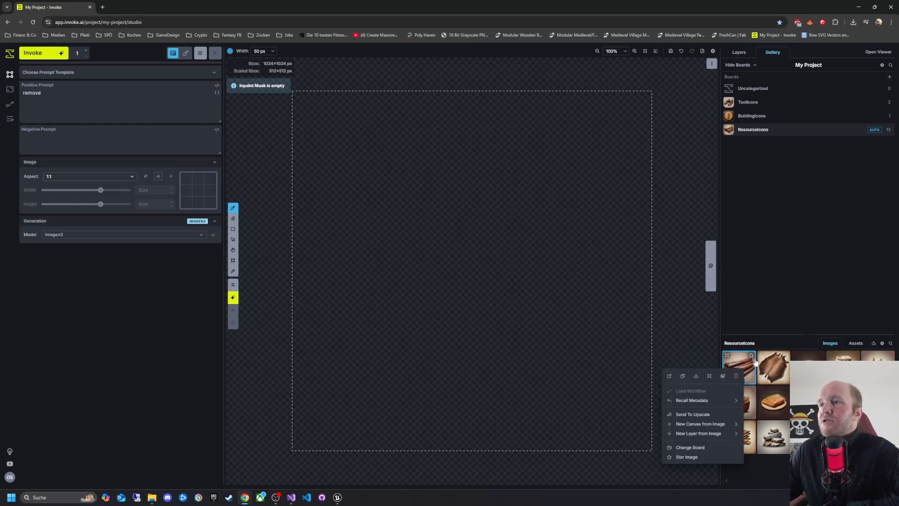
mouse_move(716, 400)
click(763, 381)
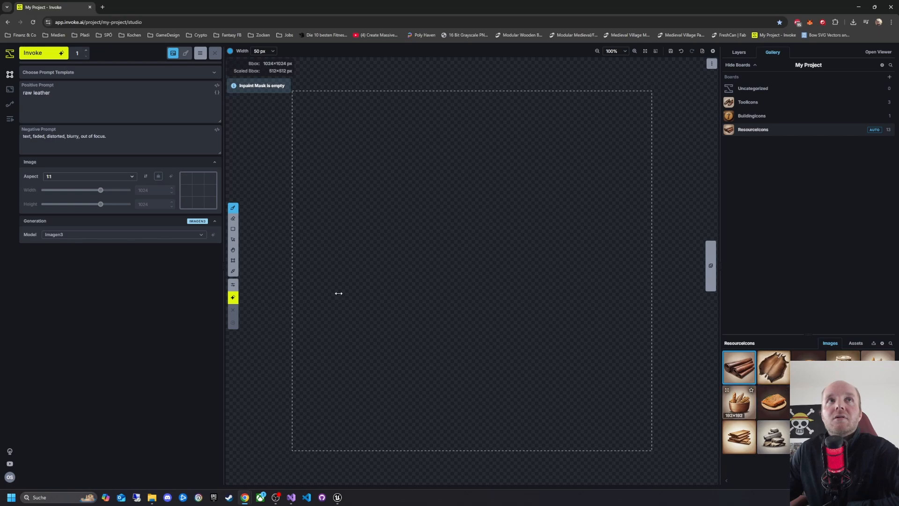
click(124, 128)
key(ctrl+a)
key(ctrl+c)
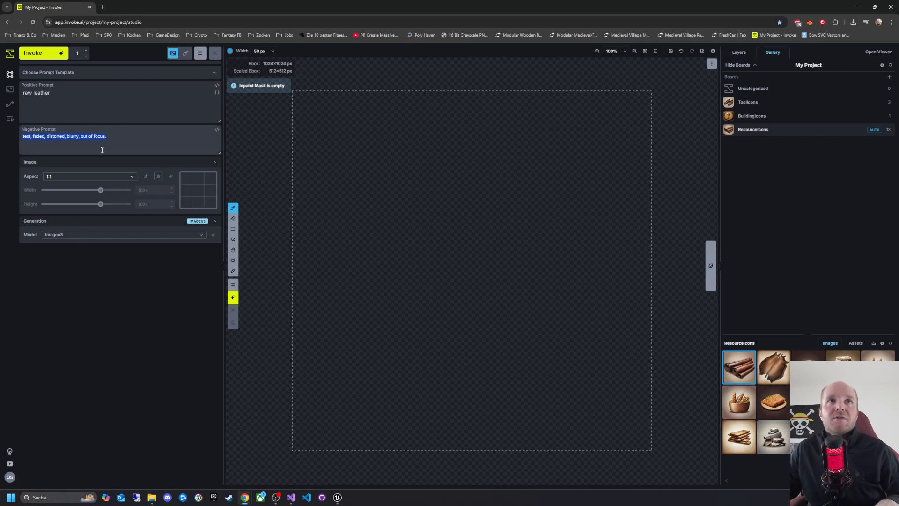
Recall the lumber icon's generation settings with the juggernautXL model, and paste "text, faded, distorted, blurry, out of focus." as negative prompt
right_click(744, 365)
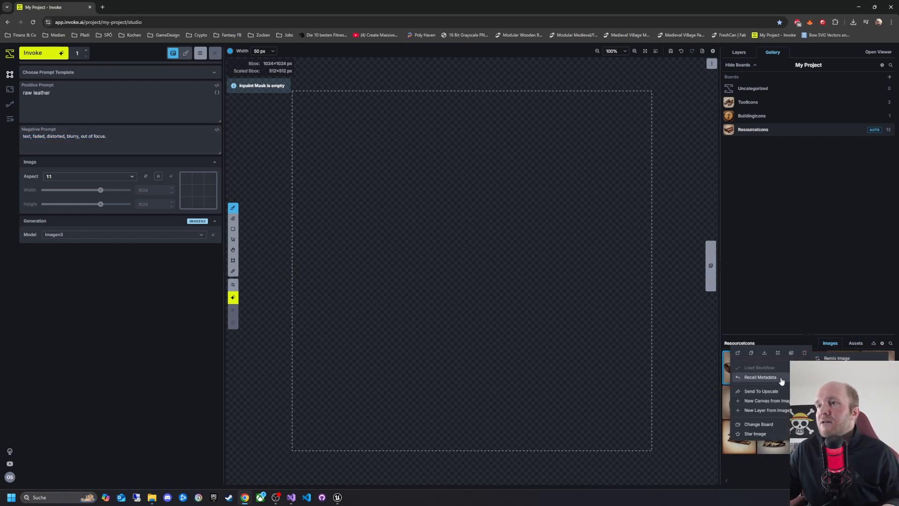
mouse_move(781, 382)
click(688, 360)
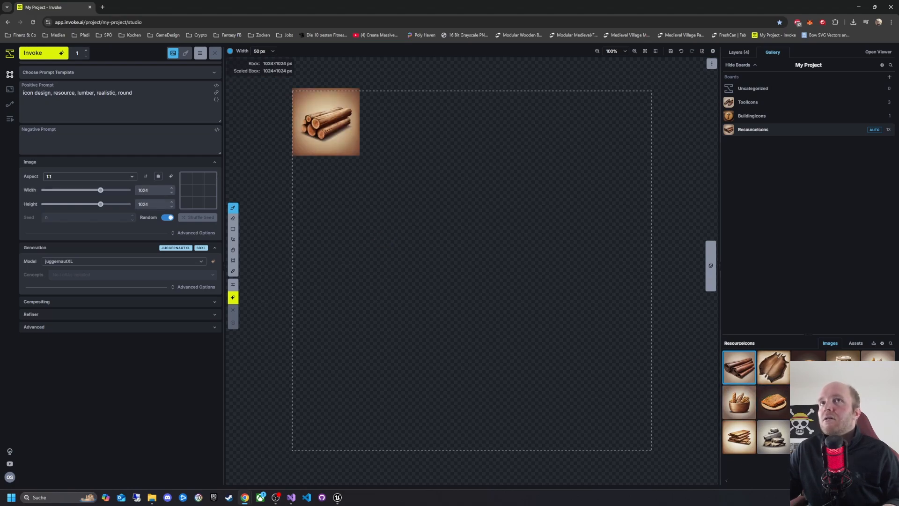
right_click(738, 368)
mouse_move(762, 372)
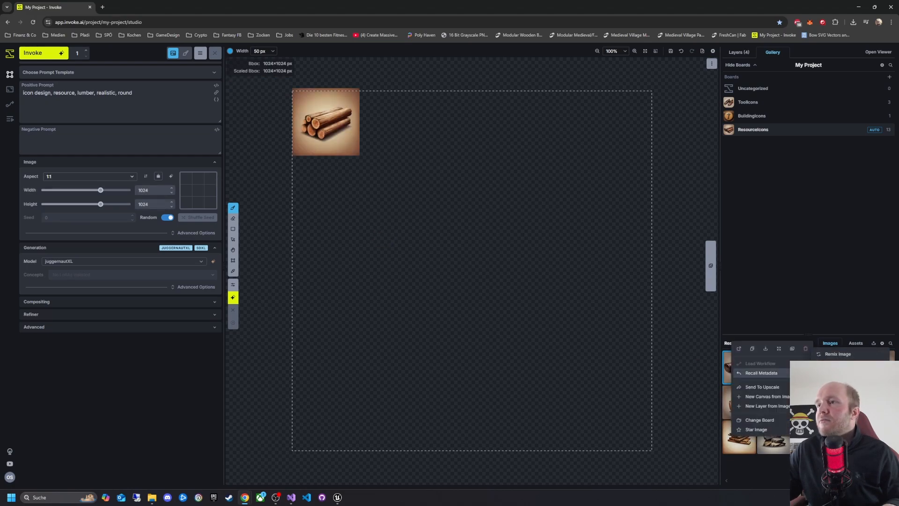
click(831, 363)
click(93, 136)
key(ctrl+v)
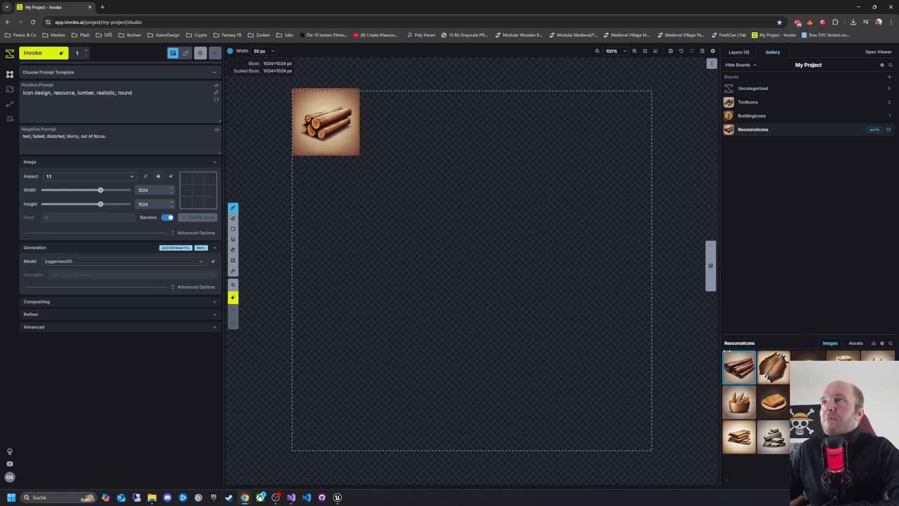
Delete all four raster layers from the canvas, keeping only the inpaint mask layer
click(736, 52)
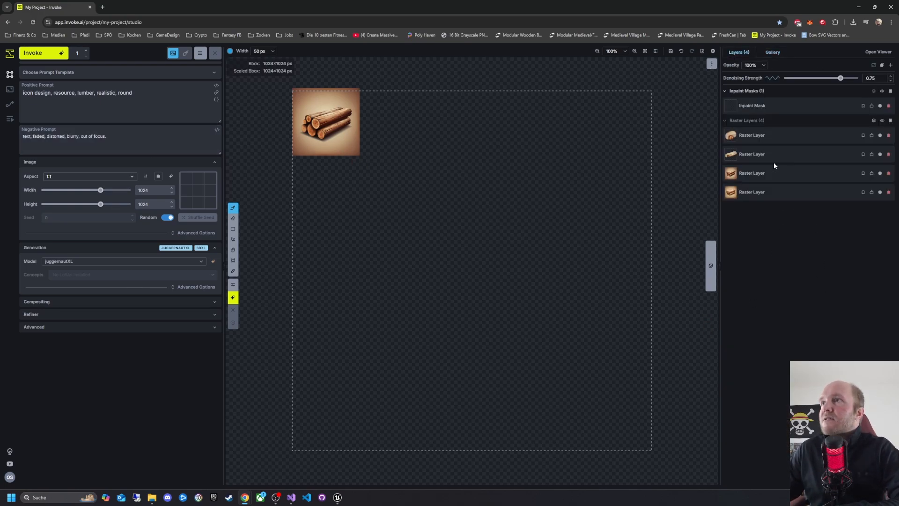
click(889, 192)
click(888, 173)
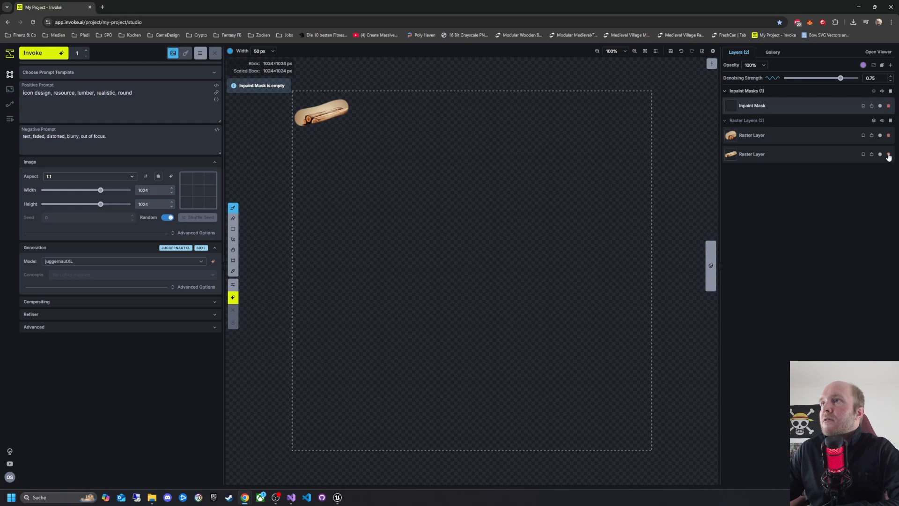
click(889, 154)
click(888, 135)
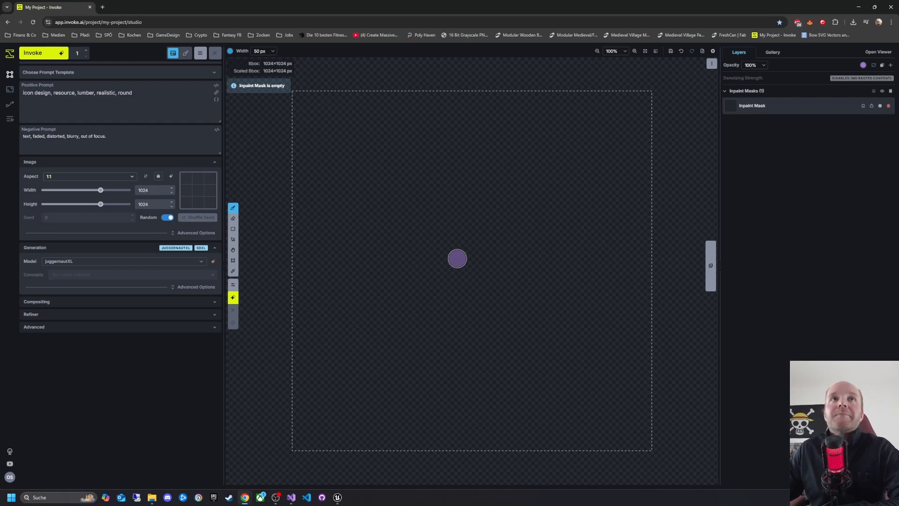
right_click(423, 254)
click(318, 287)
Change the positive prompt to "icon design, building, lumberjack hut, realistic"
click(116, 94)
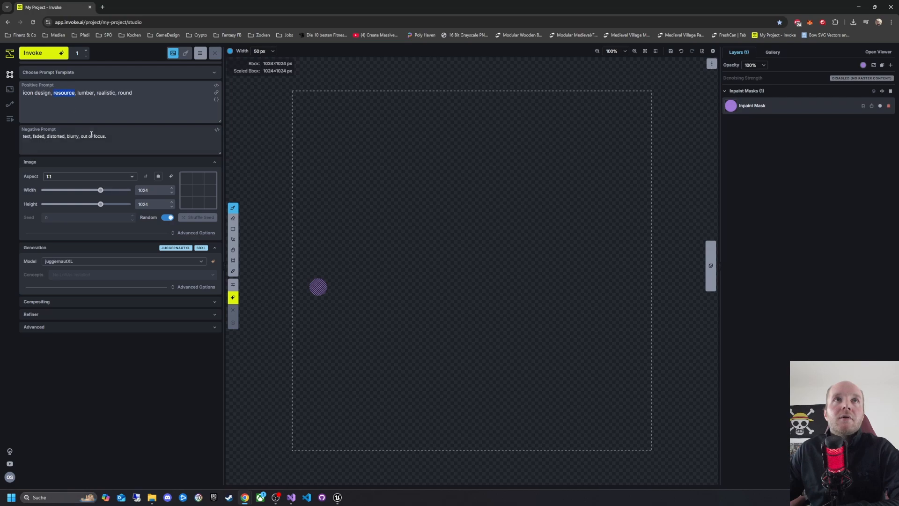
text(buildi)
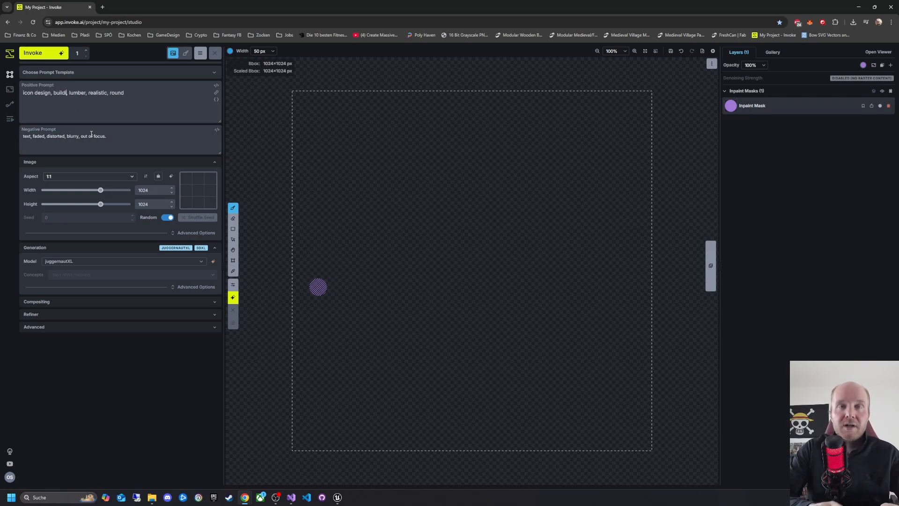
text(ng, )
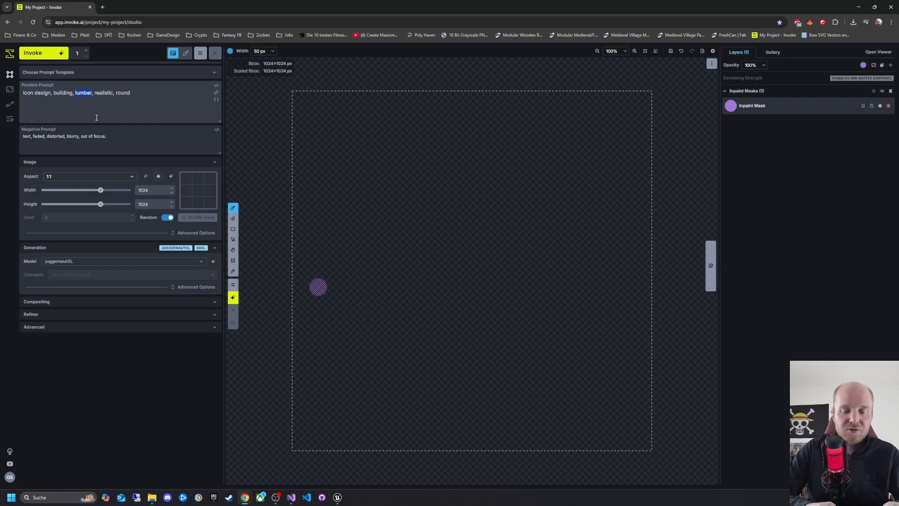
text(lumberjack hut)
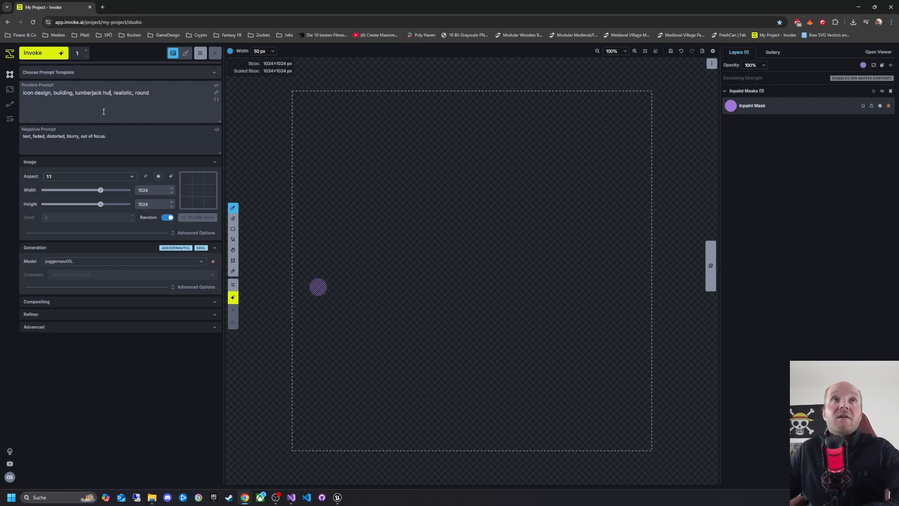
click(160, 93)
key(BackSpace)
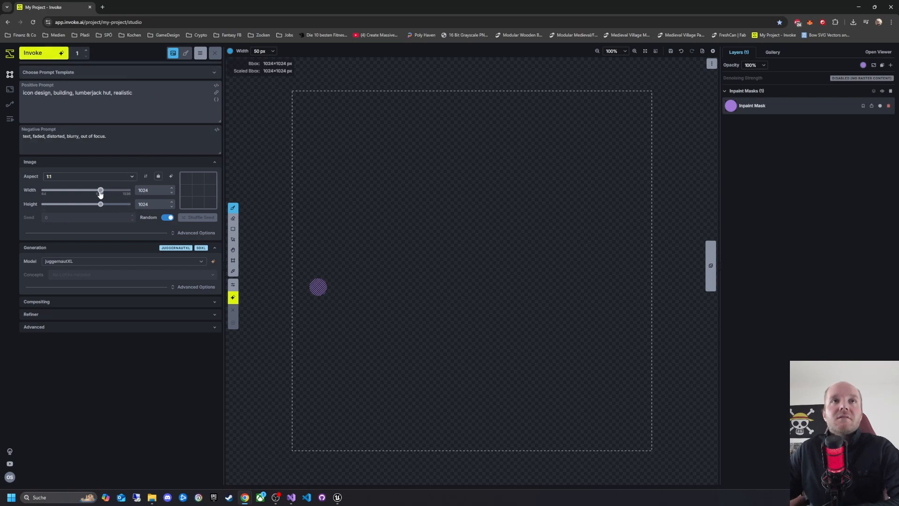
Set the image size to 512×512 px and erase the stray inpaint mask strokes below the bounding box
drag(100, 193, 69, 195)
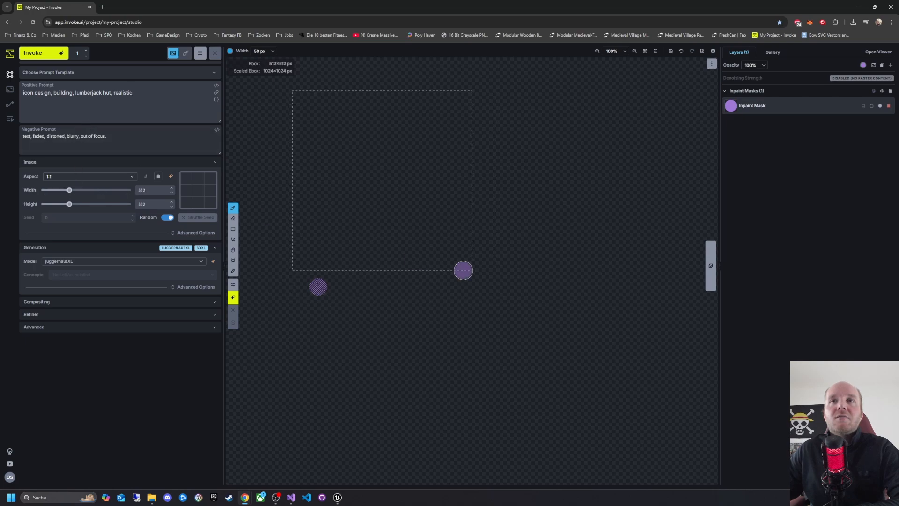
drag(301, 283, 308, 287)
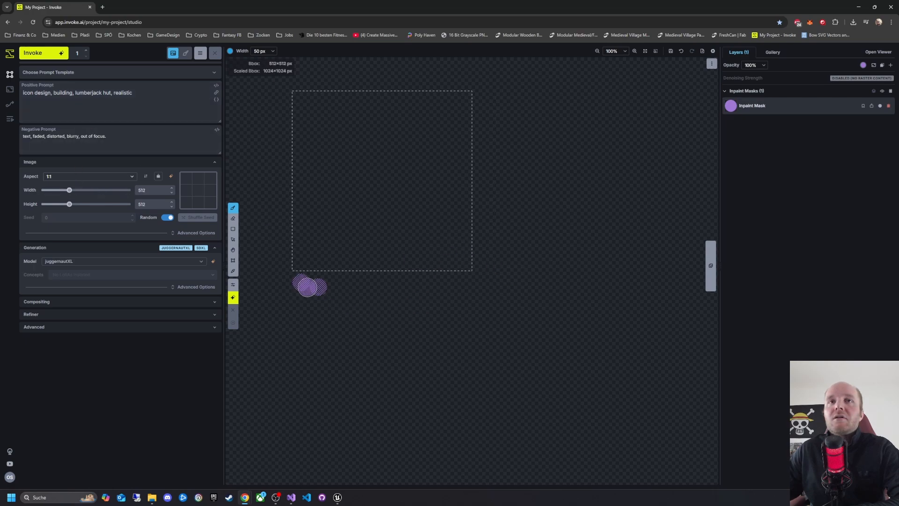
click(232, 229)
click(233, 219)
mouse_move(288, 284)
mouse_down()
mouse_move(350, 271)
mouse_move(303, 277)
mouse_move(360, 285)
mouse_move(293, 273)
mouse_up()
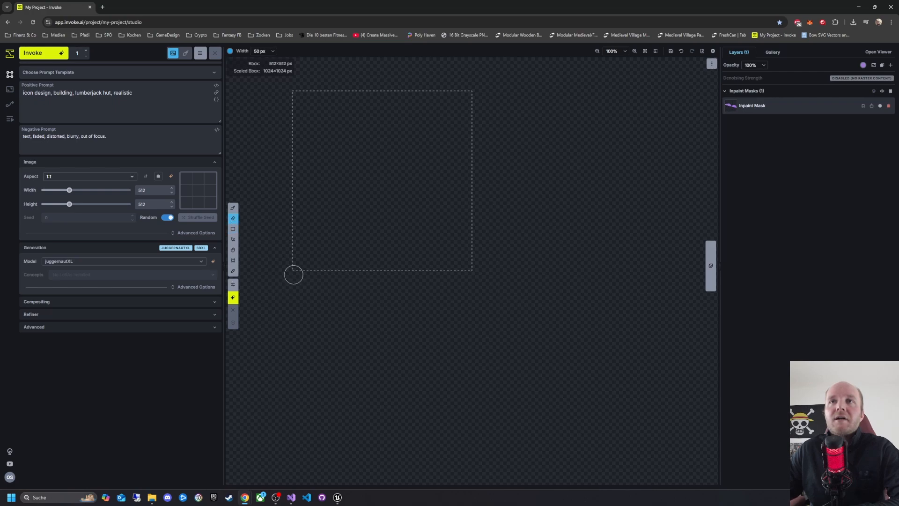
right_click(476, 364)
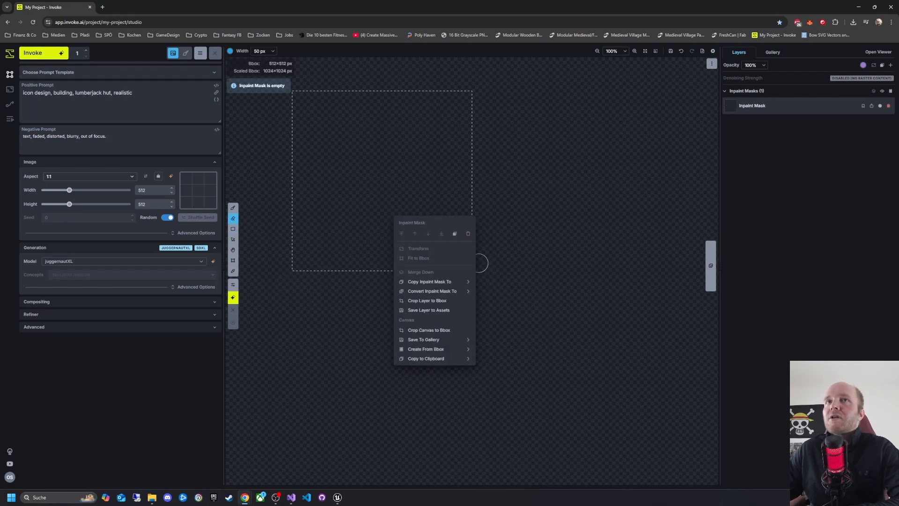
click(319, 341)
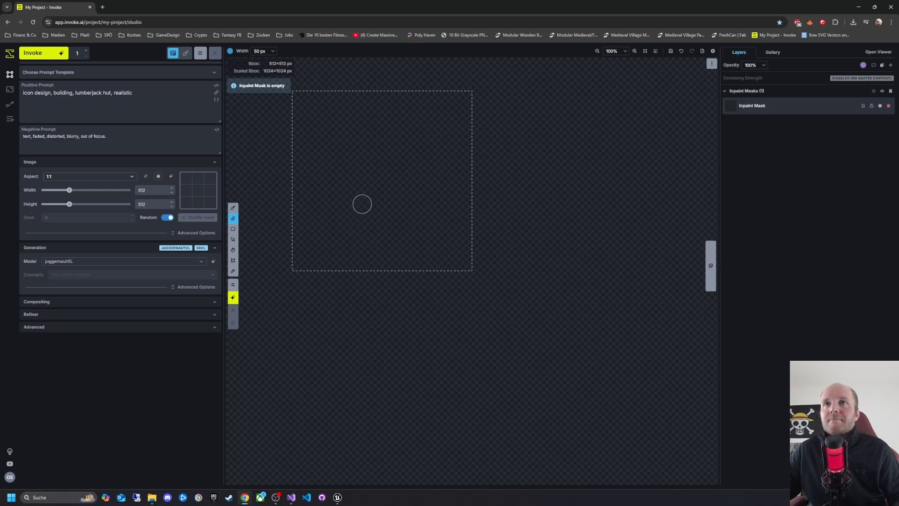
drag(392, 272, 391, 286)
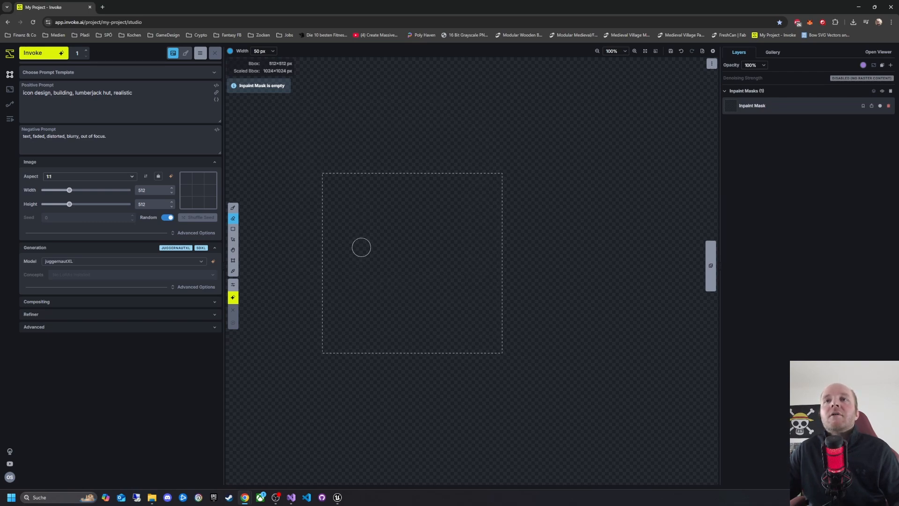
Generate the lumberjack hut image and check the account's current credit usage
key(ctrl+Return)
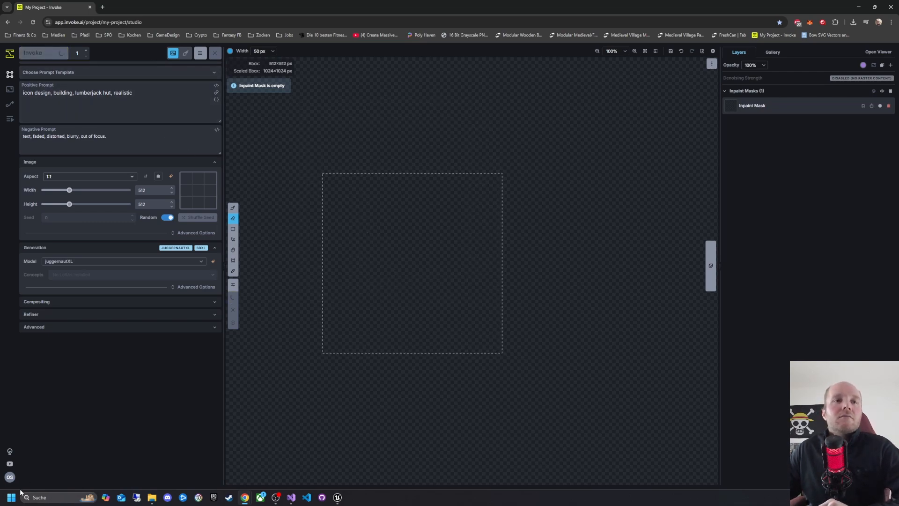
click(9, 477)
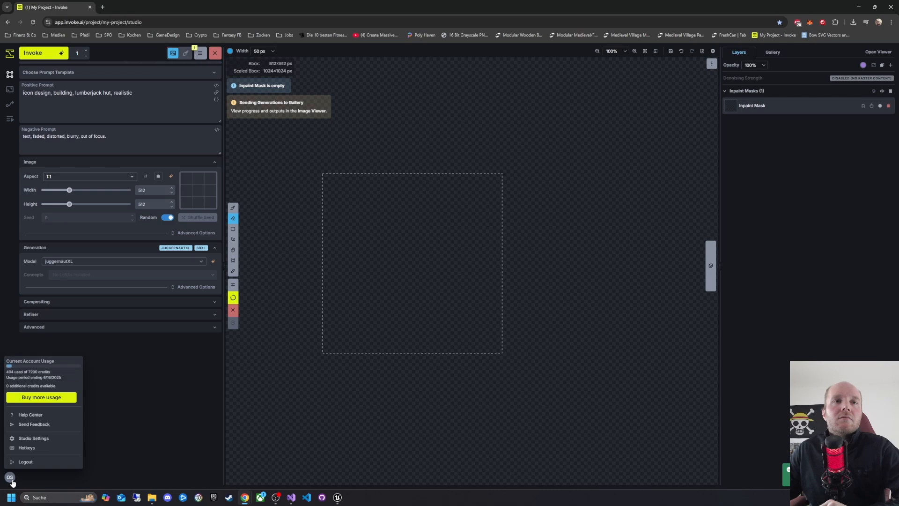
click(34, 473)
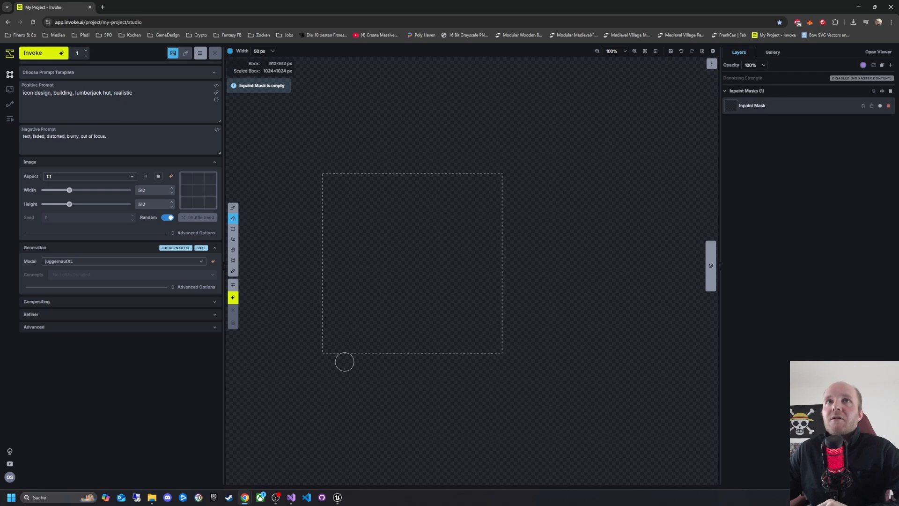
Delete the empty inpaint mask layer and generate another lumberjack hut image
click(233, 208)
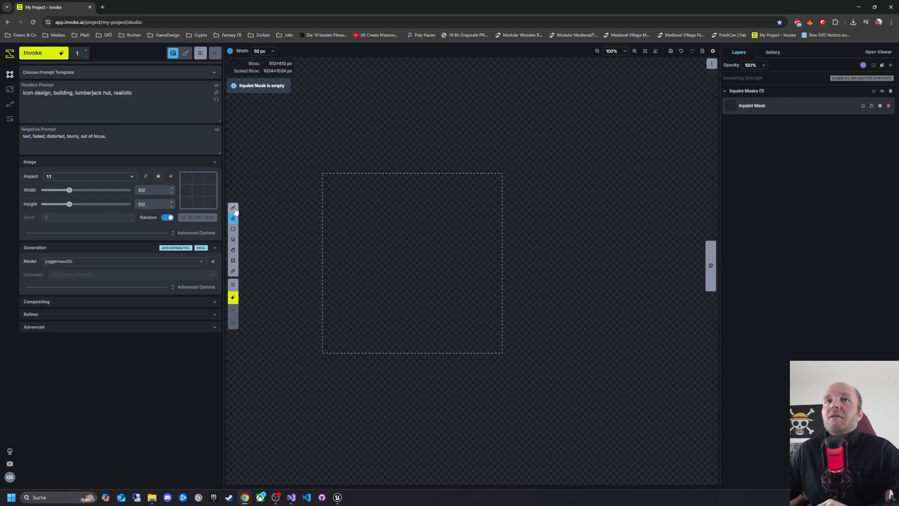
click(889, 107)
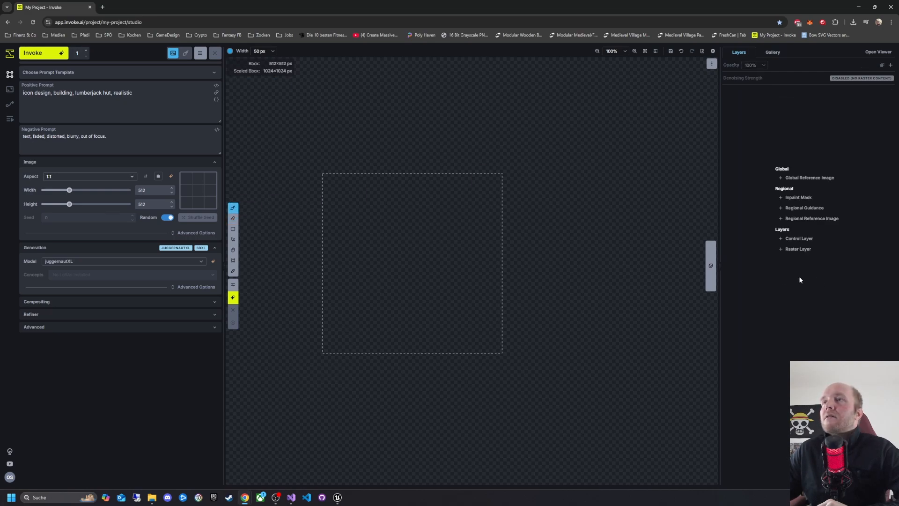
click(59, 53)
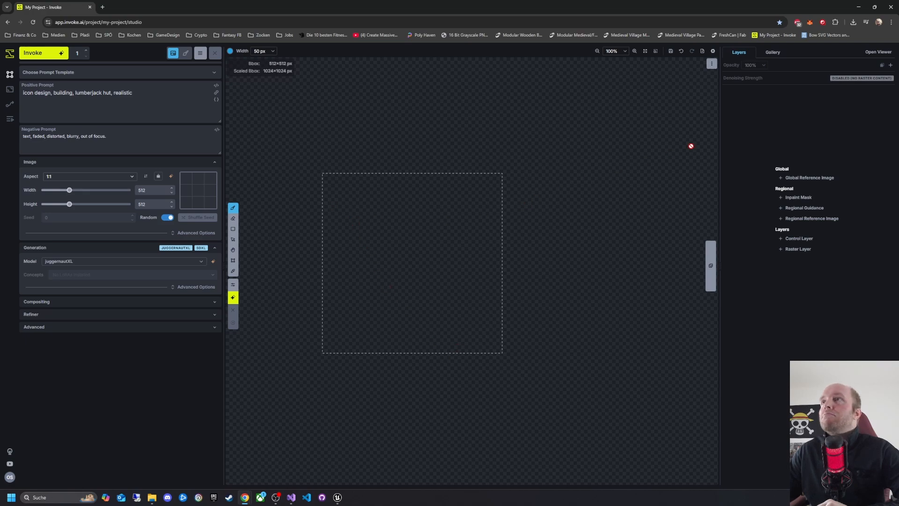
Switch the generation output to the canvas and view both generated hut images in the ResourceIcons board at full size
click(772, 52)
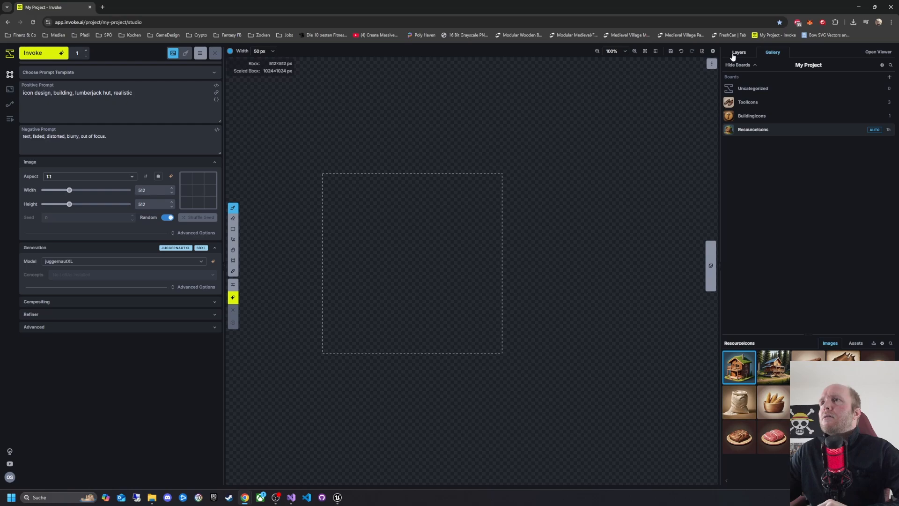
click(185, 53)
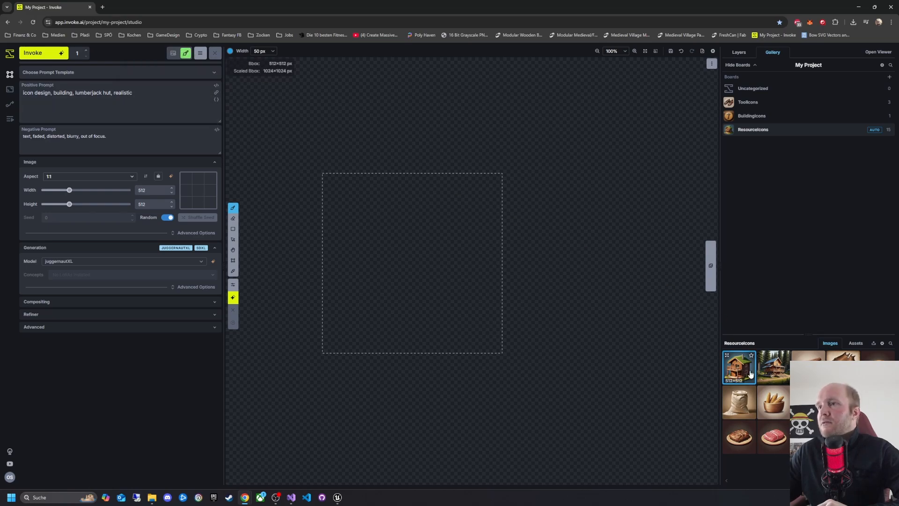
click(780, 377)
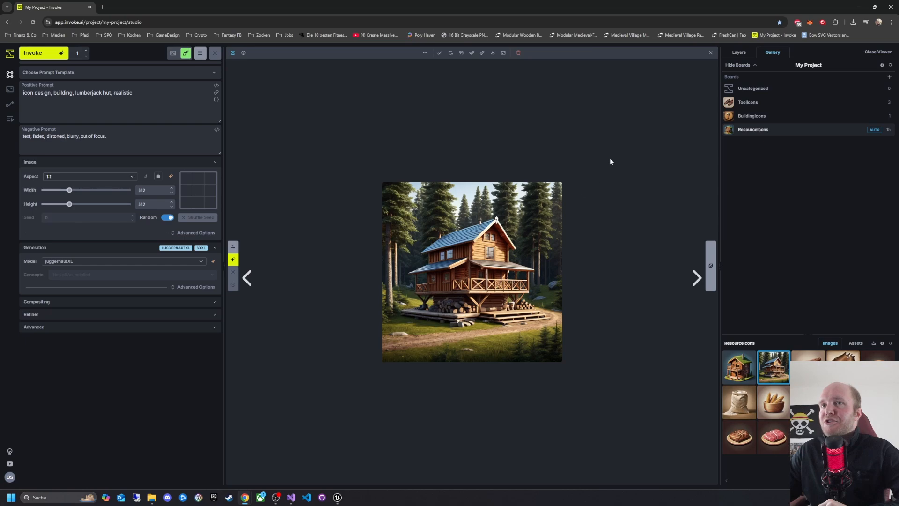
click(711, 52)
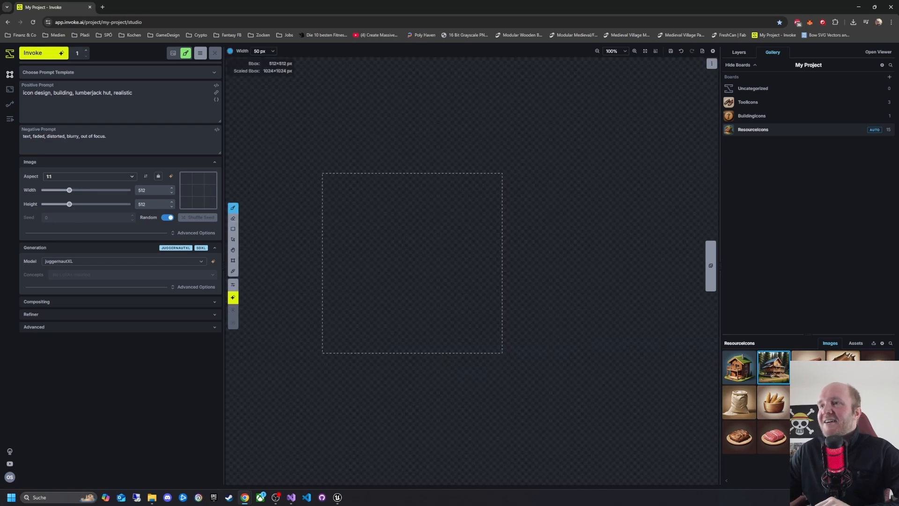
click(730, 362)
double_click(731, 362)
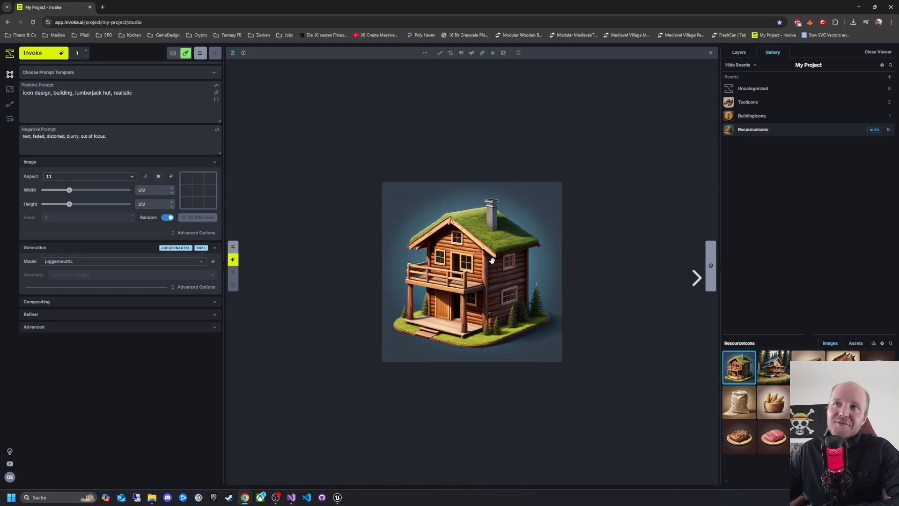
click(710, 53)
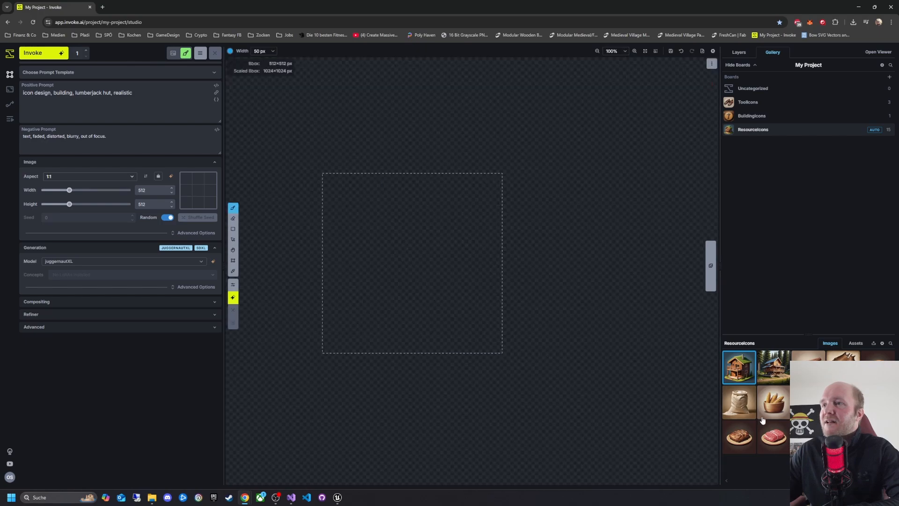
Delete both generated lumberjack hut images from the ResourceIcons board
right_click(738, 367)
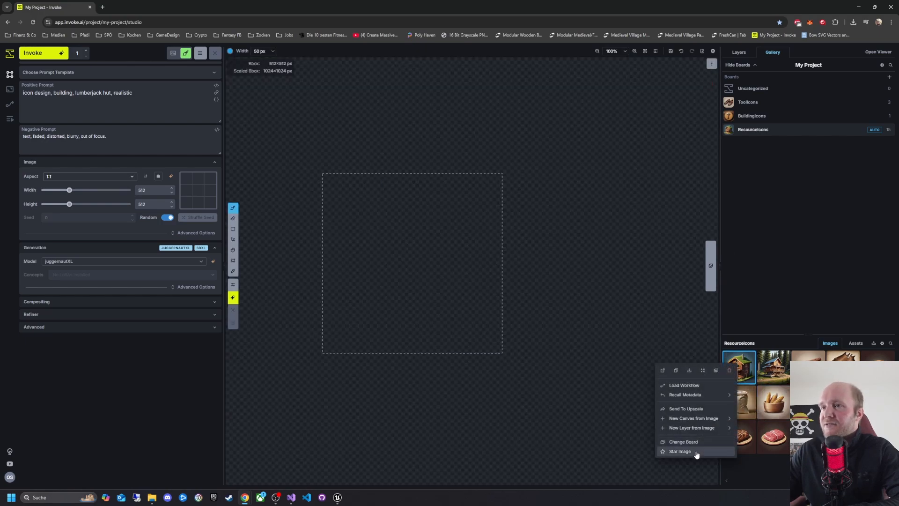
click(730, 371)
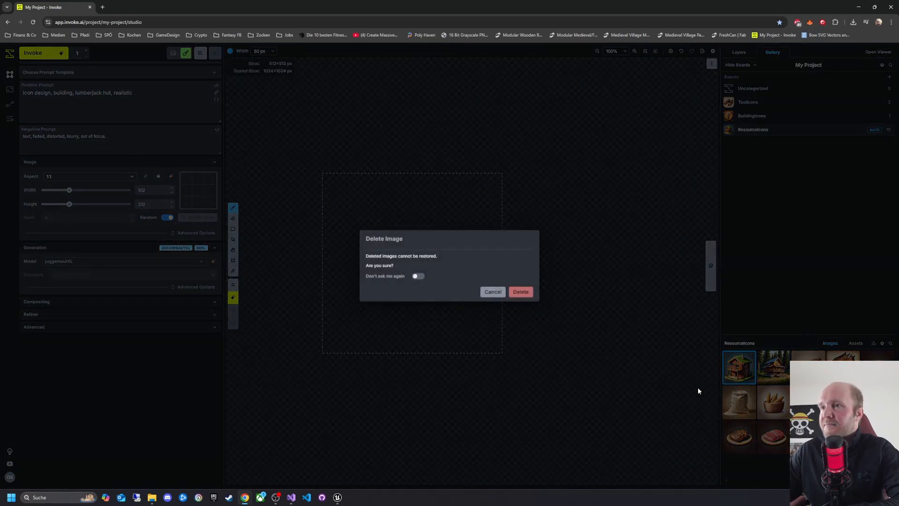
click(521, 292)
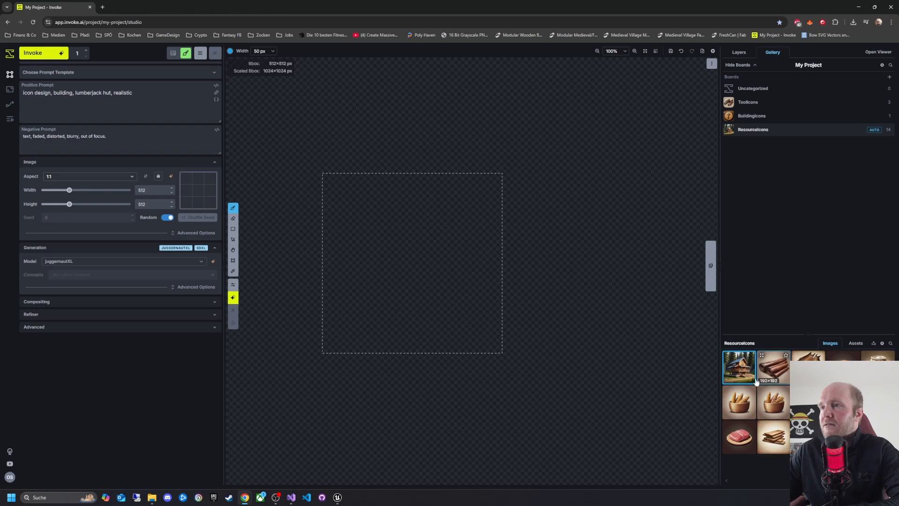
right_click(730, 374)
click(711, 381)
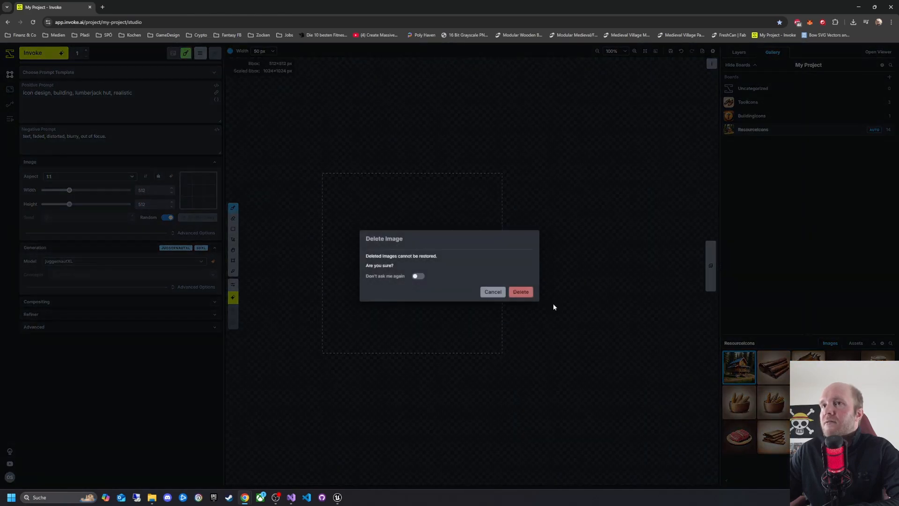
click(532, 291)
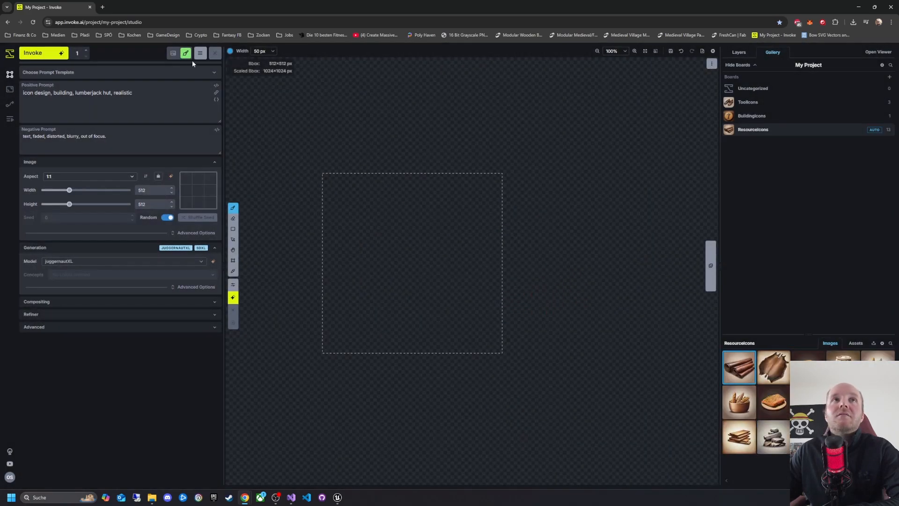
Generate an image on the canvas with the prompt shortened to "icon design, building, lumberjack hut", and discard the result
click(155, 107)
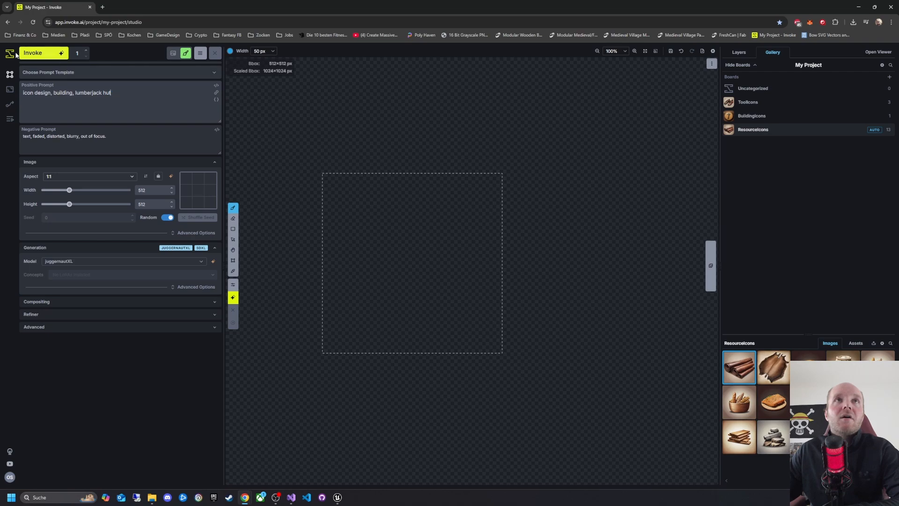
click(42, 52)
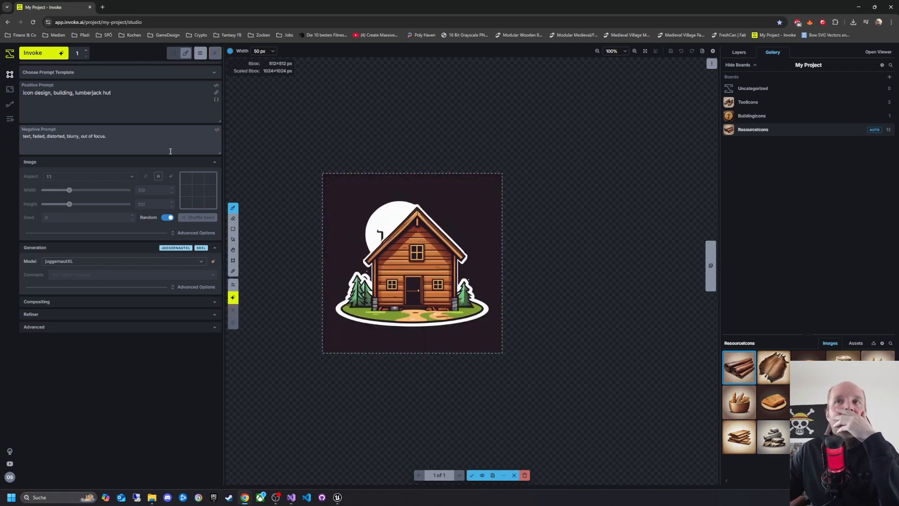
click(525, 474)
Fetch the black tool silhouette image from File Explorer and paste it into the ResourceIcons board's assets
click(151, 497)
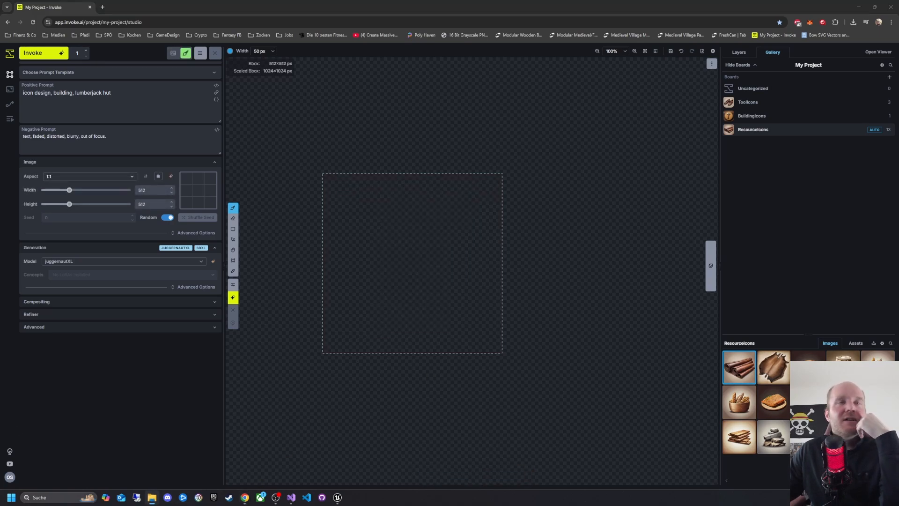
drag(897, 482, 651, 268)
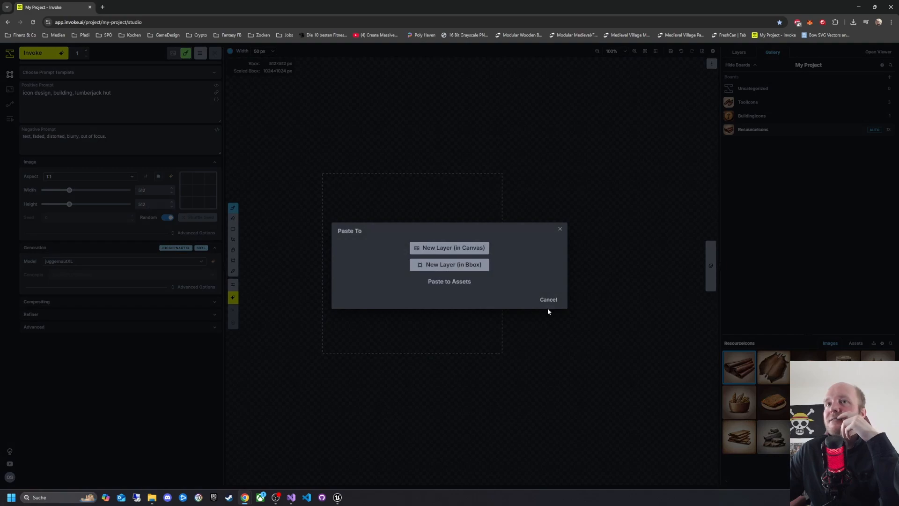
click(458, 285)
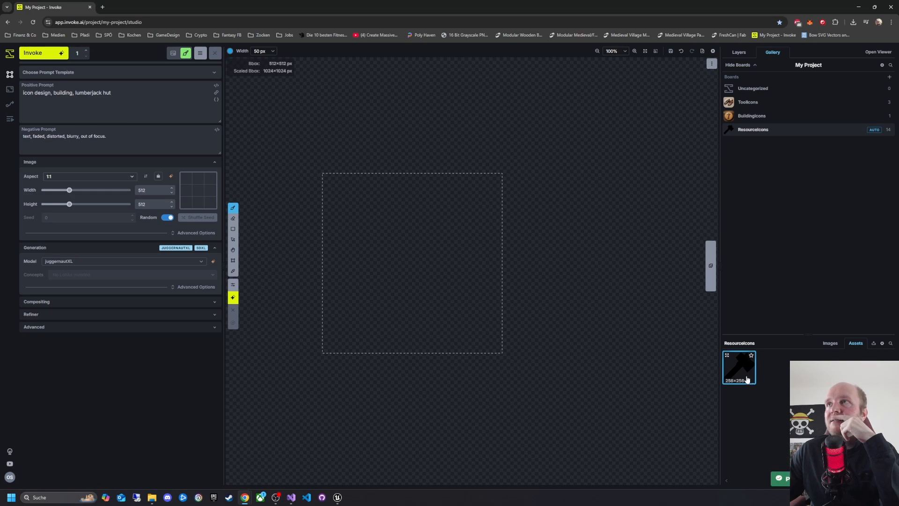
Add the black tool silhouette asset to the canvas as a new layer
click(740, 53)
click(769, 53)
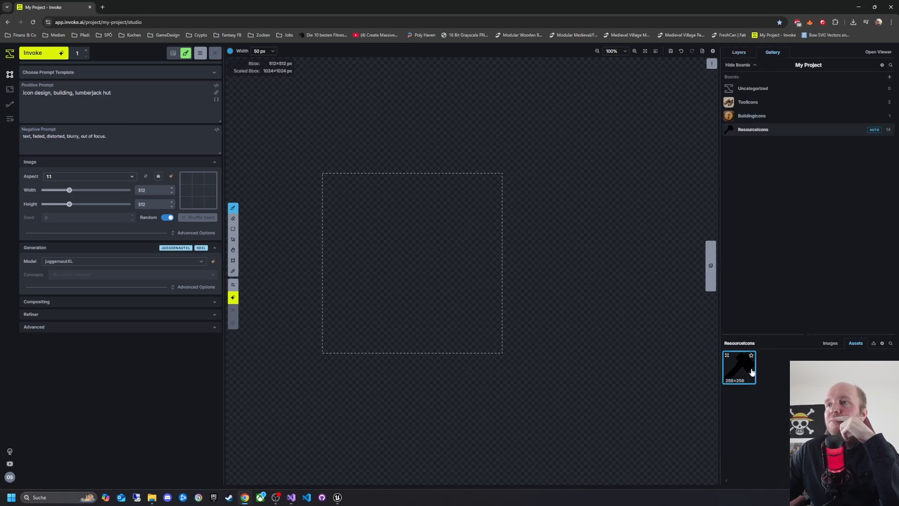
drag(738, 367, 610, 322)
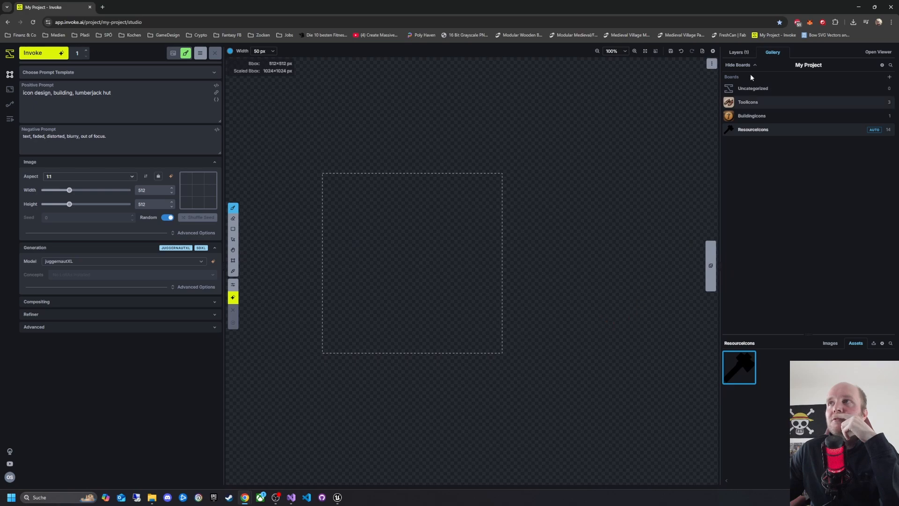
Set the global reference image's mode to Composition Only, generate an image with it, and discard the result
click(740, 52)
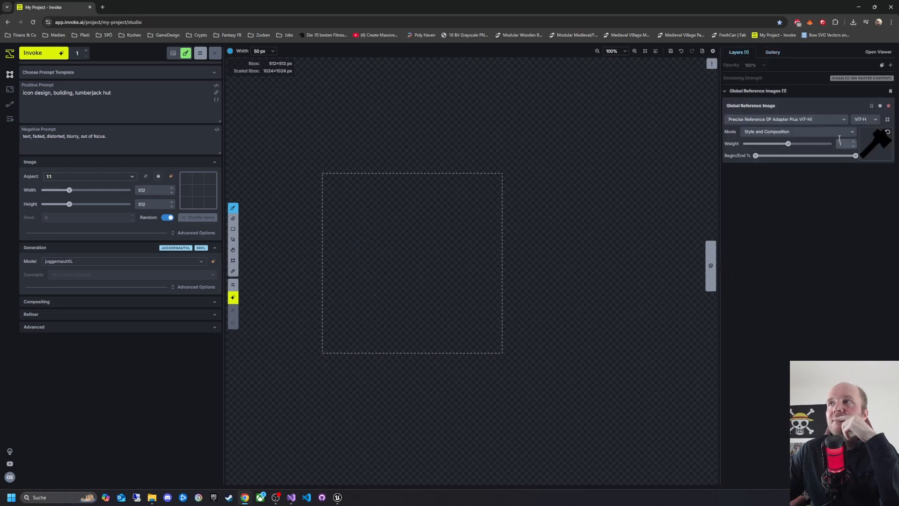
click(796, 132)
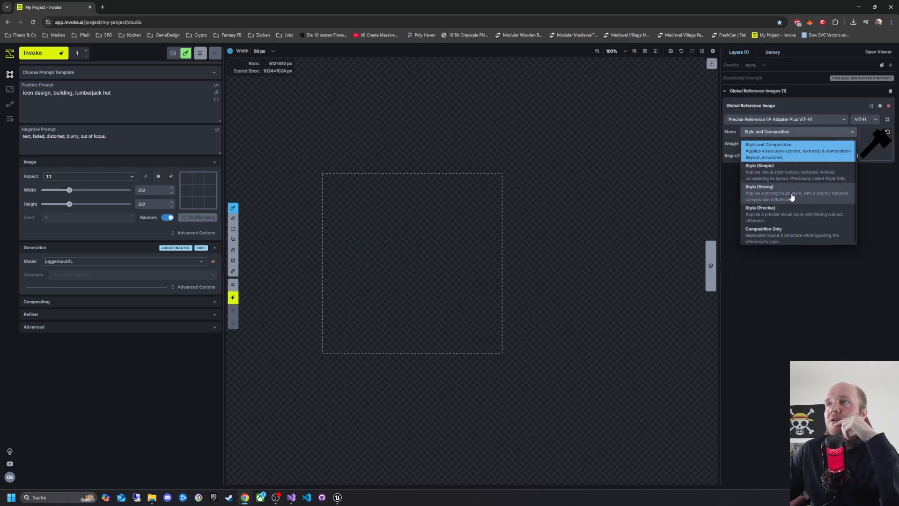
click(791, 236)
click(52, 53)
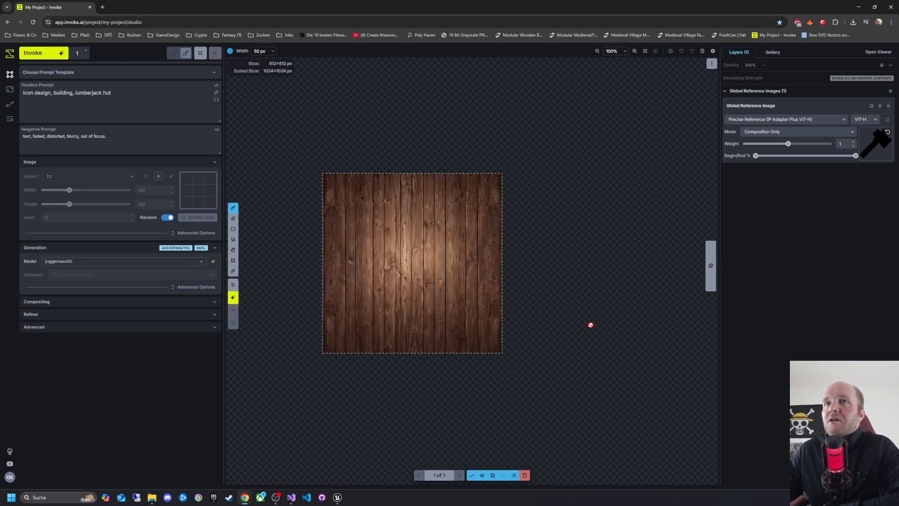
click(525, 475)
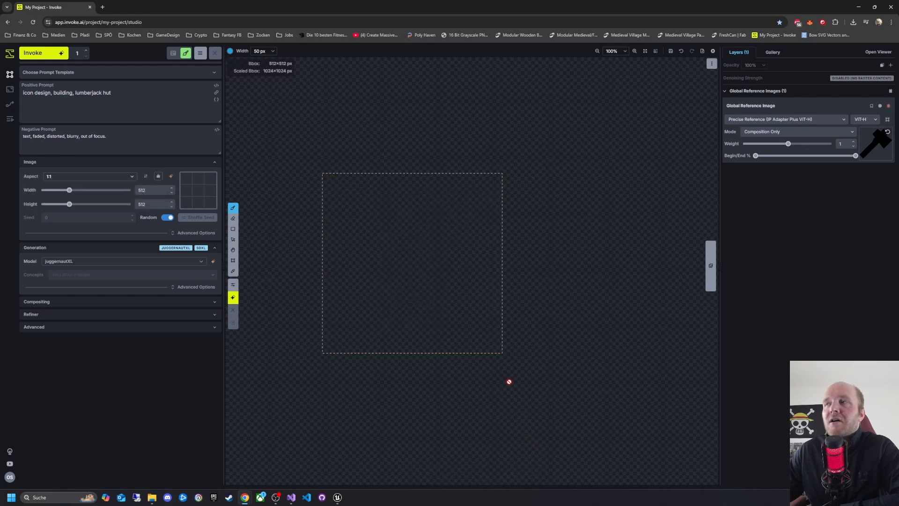
Add the black axe silhouette asset to the canvas as a raster layer and move it to the middle of the bounding box
click(780, 54)
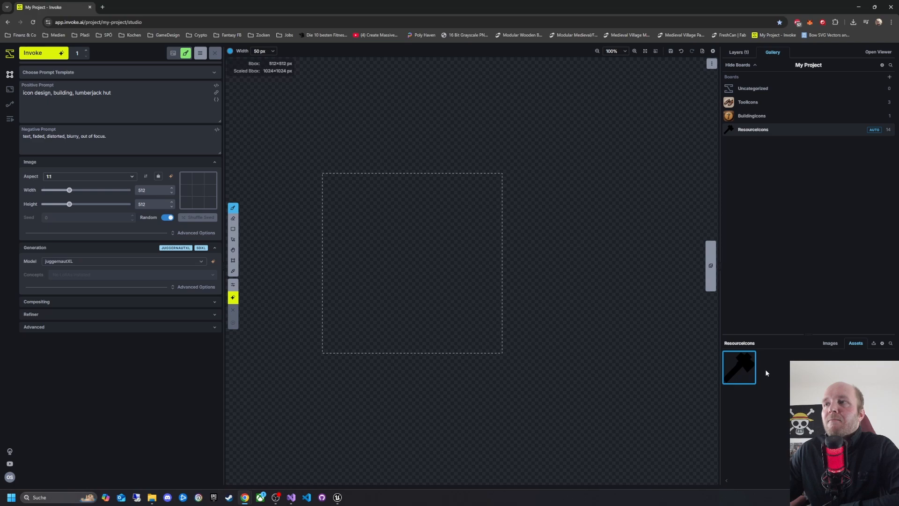
mouse_move(748, 373)
drag(736, 373, 428, 231)
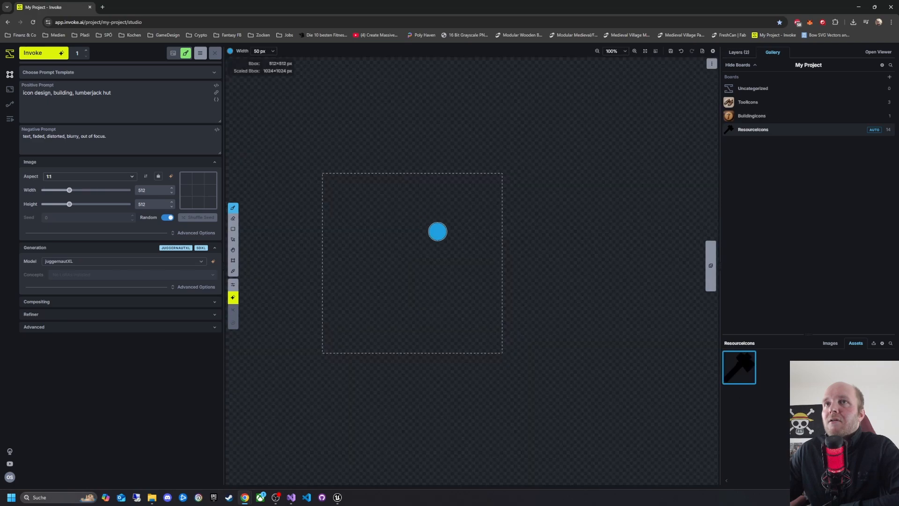
click(749, 54)
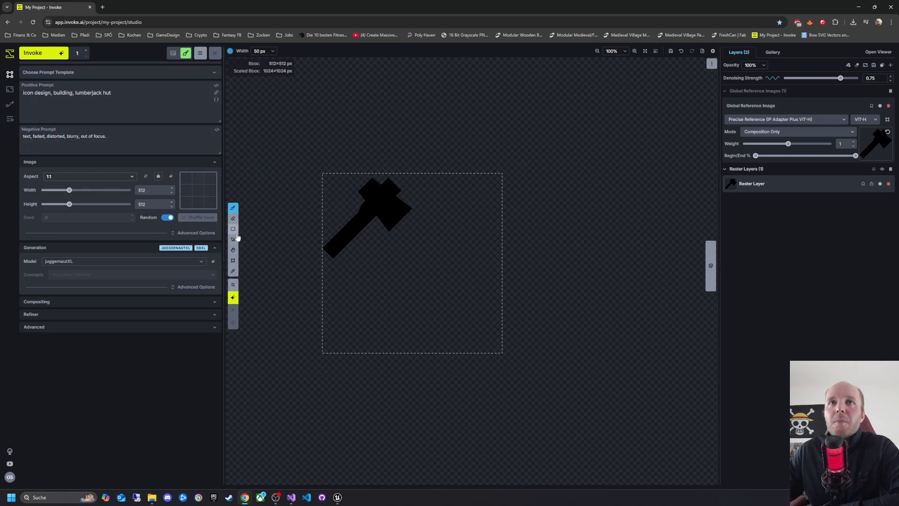
click(233, 249)
key(v)
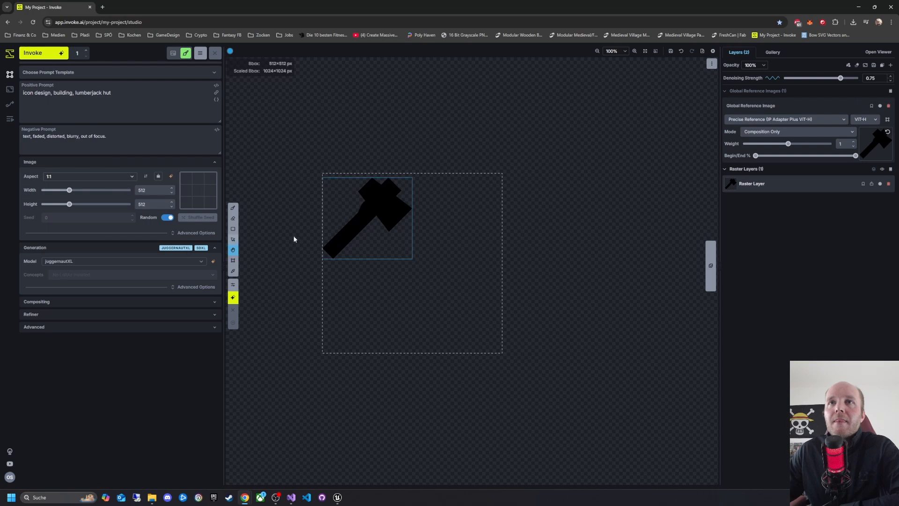
drag(397, 230, 424, 259)
Transform the axe raster layer, enlarging it to about three quarters of the bounding box's width
right_click(423, 260)
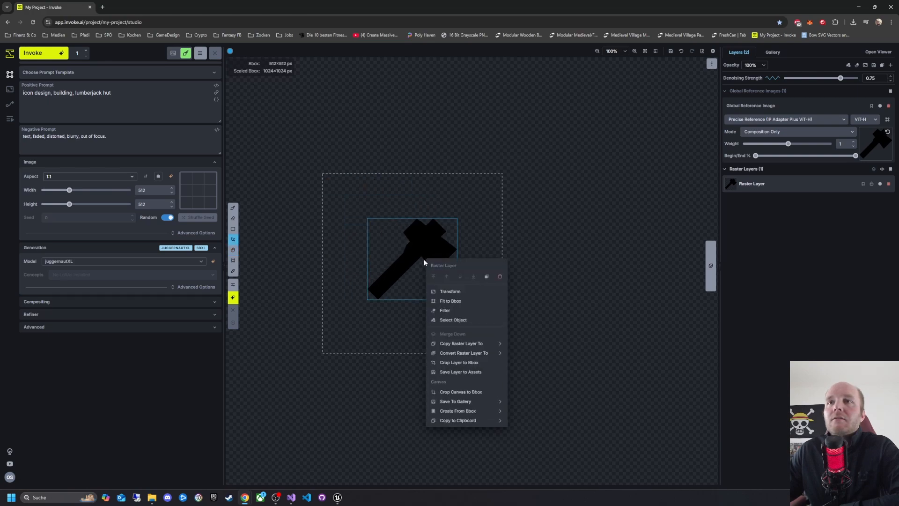
click(449, 295)
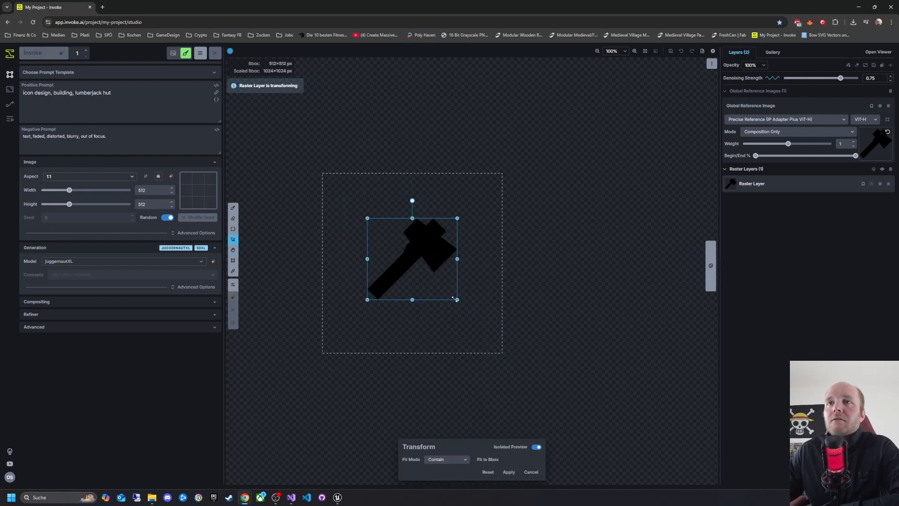
drag(459, 303, 435, 283)
drag(454, 316, 492, 347)
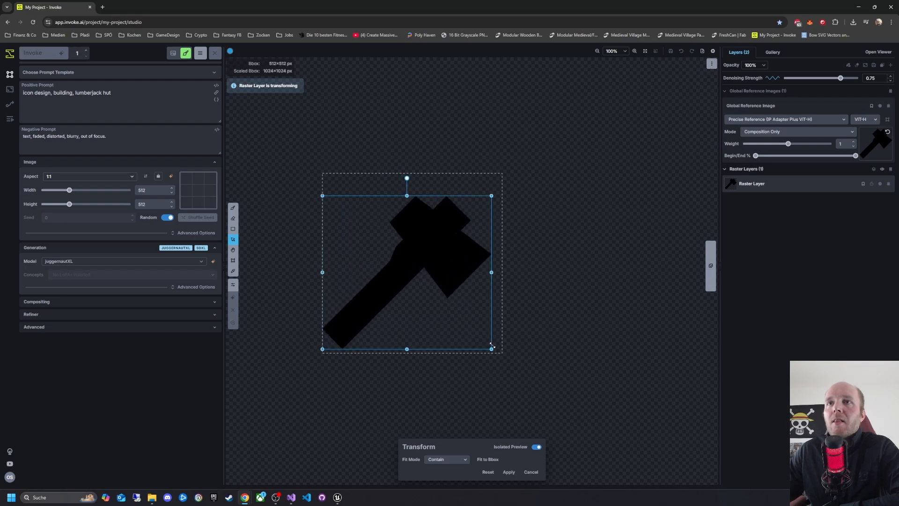
drag(481, 312, 454, 291)
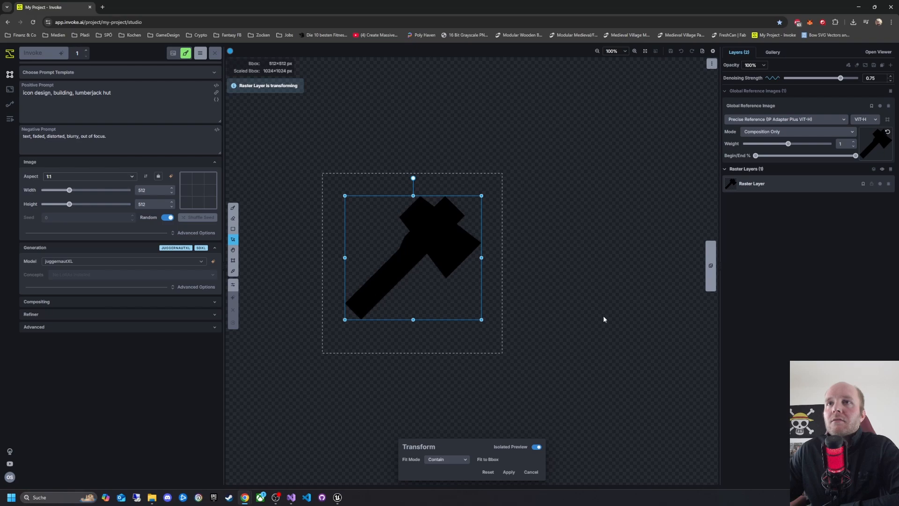
click(508, 471)
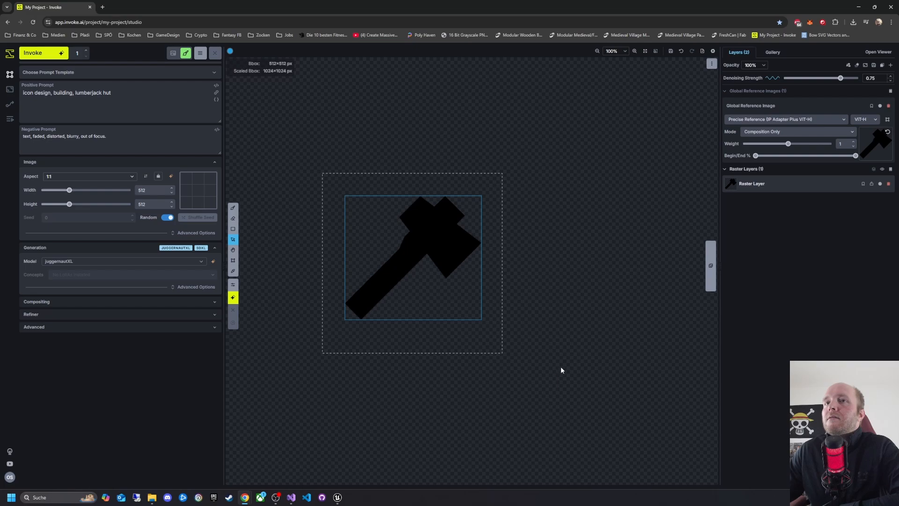
Generate an image from the enlarged axe silhouette with the lumberjack hut prompt and discard the result
click(45, 54)
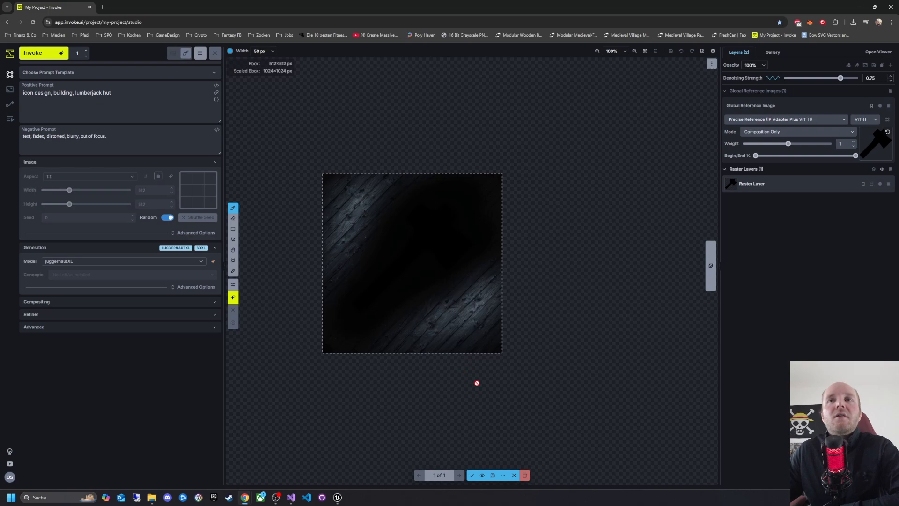
click(524, 475)
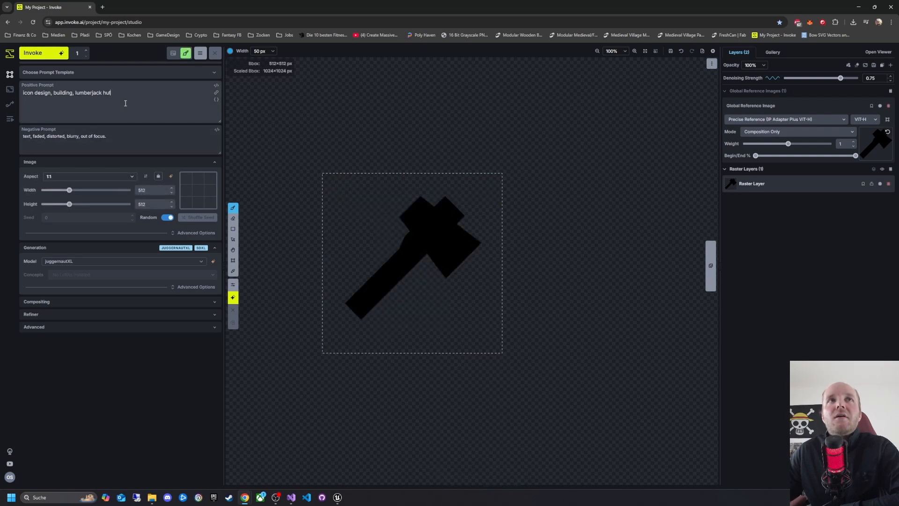
Change the positive prompt to "icon design, building, axe", generate an image, and discard the result
drag(123, 95, 99, 99)
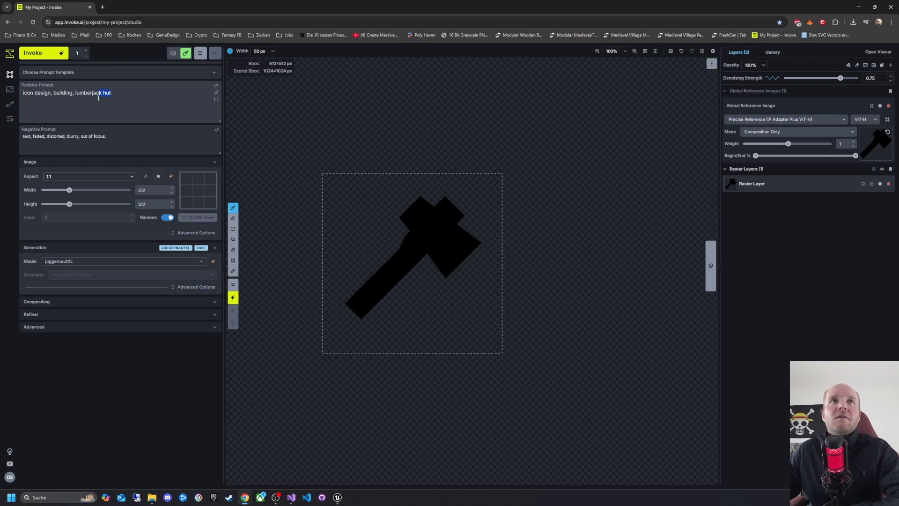
text(axe)
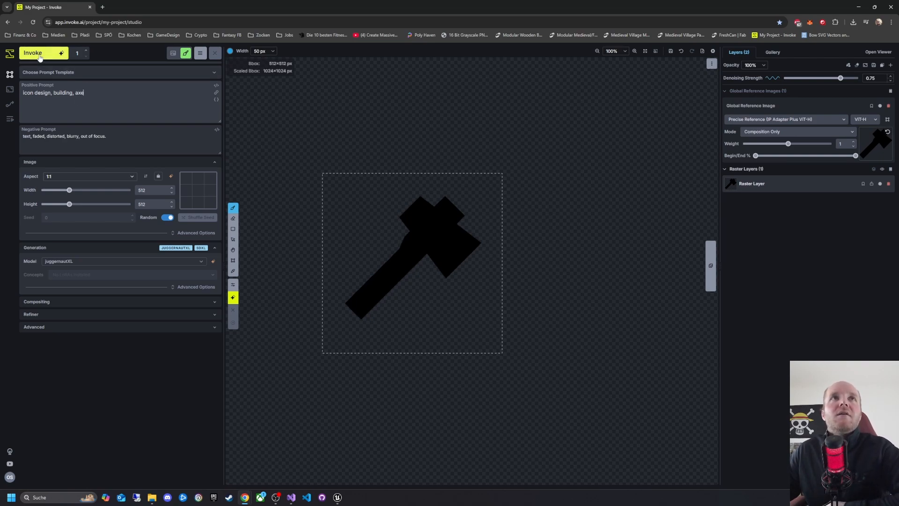
key(ctrl+Return)
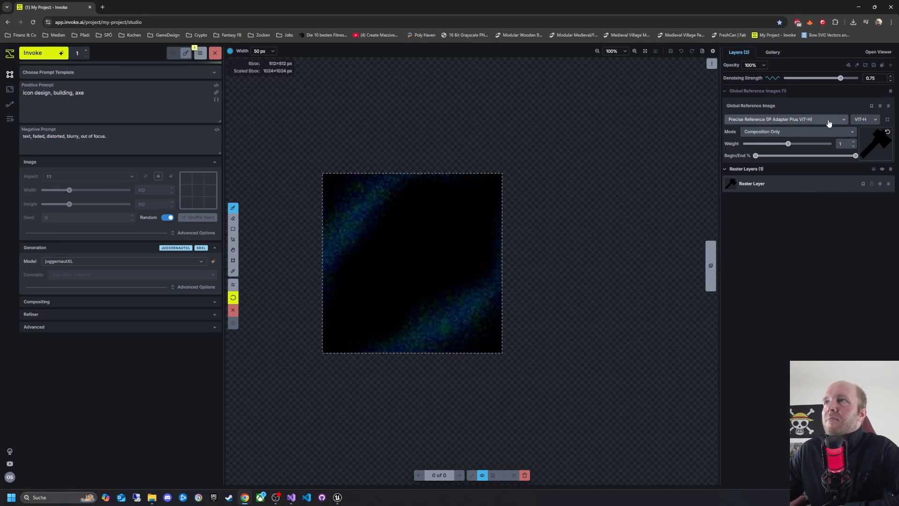
click(809, 134)
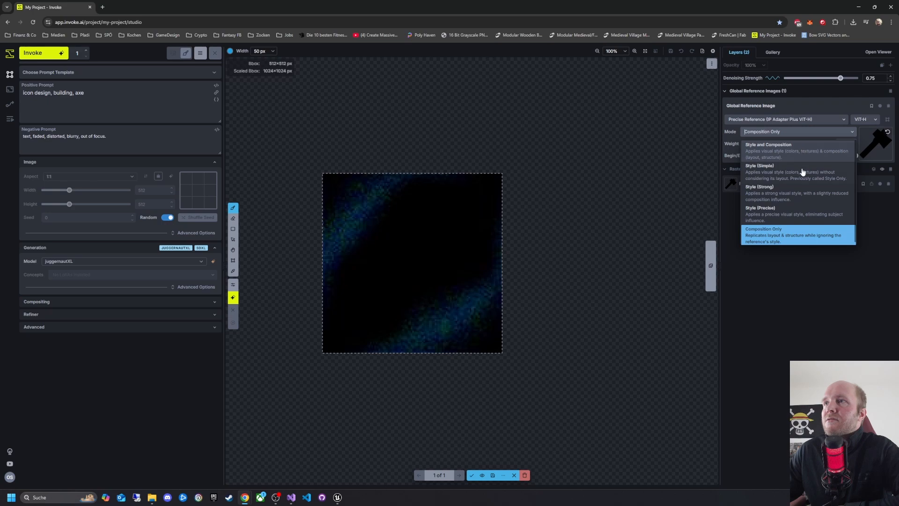
click(798, 271)
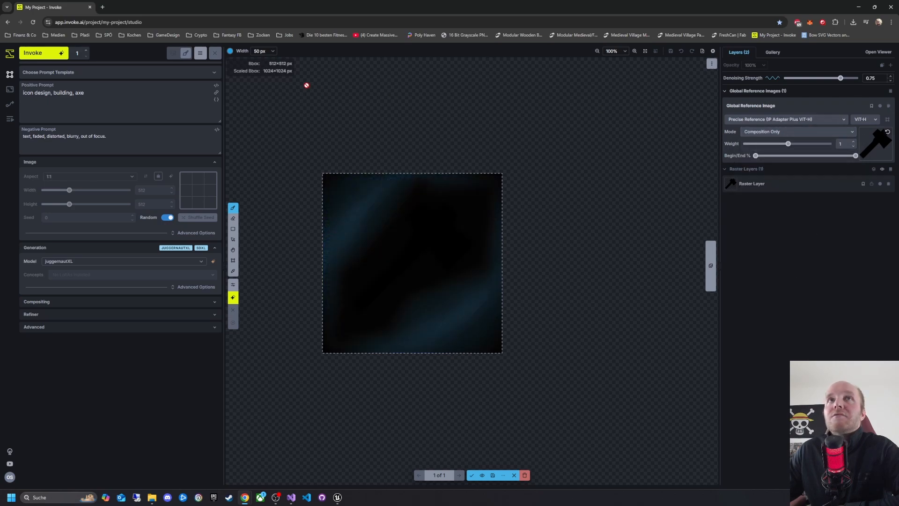
click(799, 187)
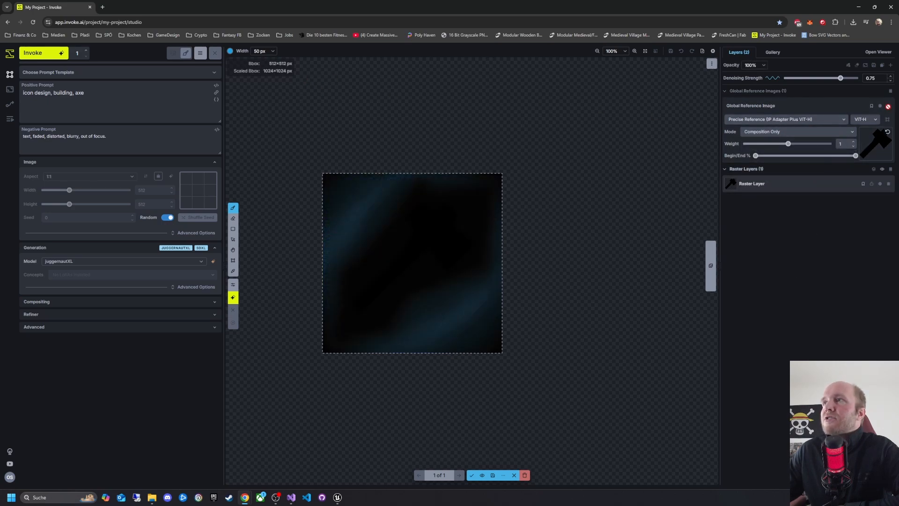
click(840, 109)
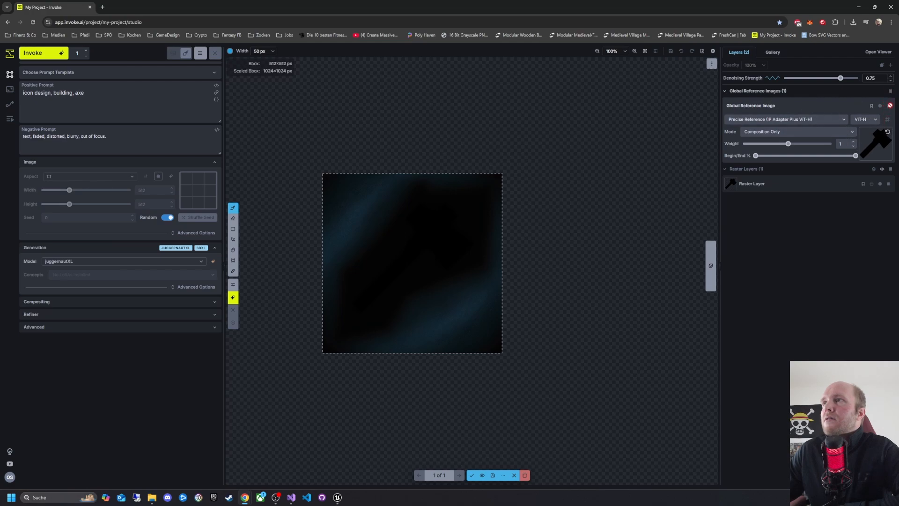
click(525, 475)
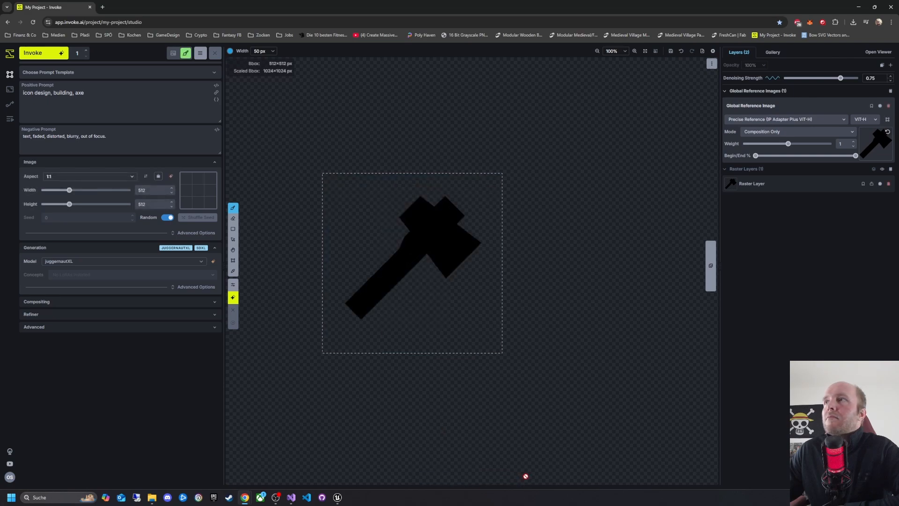
Delete the global reference image, generate from the axe raster layer alone, and discard the result
click(887, 106)
click(60, 55)
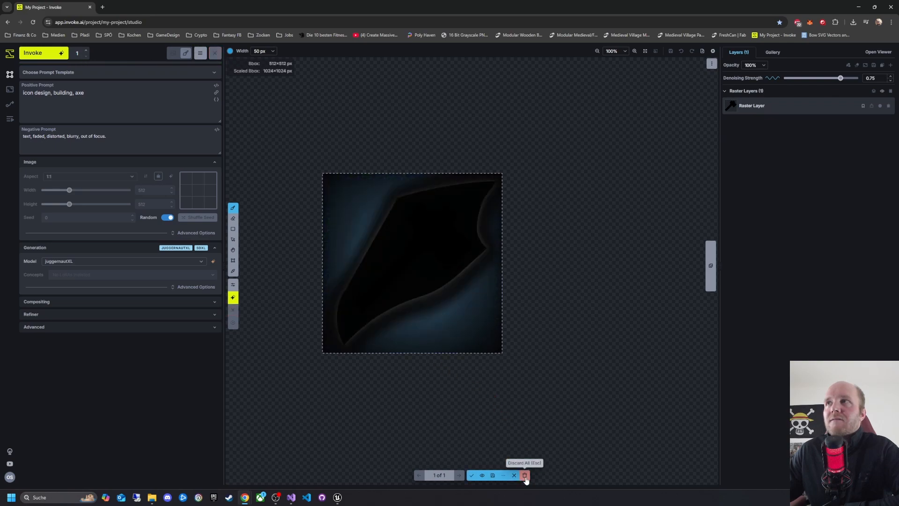
click(524, 475)
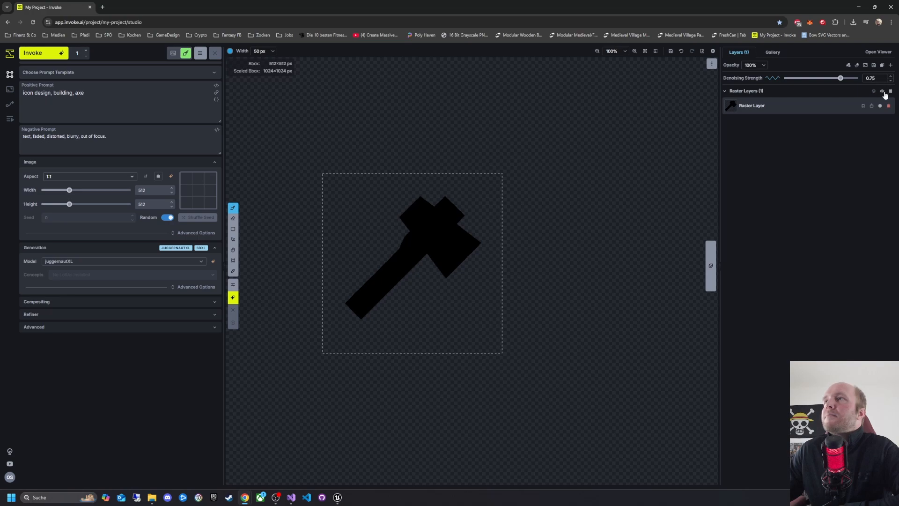
Add an inpaint mask painted over the whole axe silhouette, generate an image with it, and discard the result
click(891, 67)
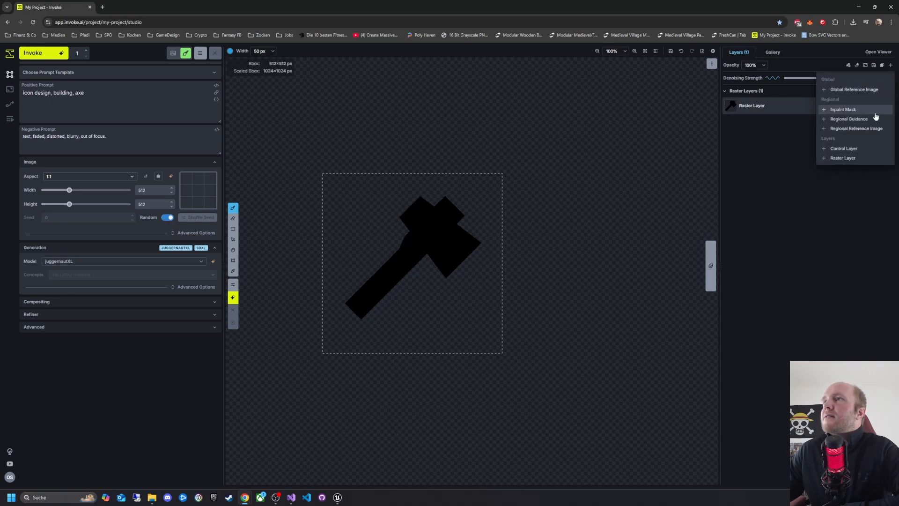
click(874, 114)
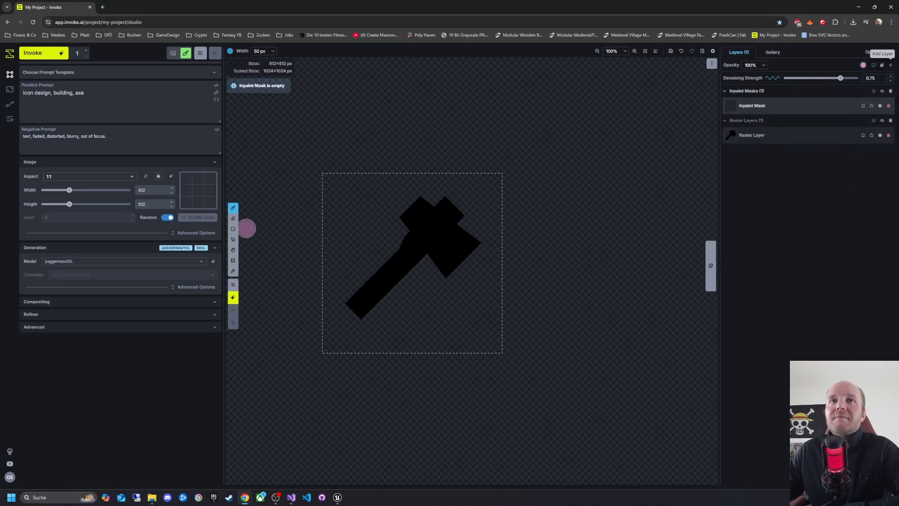
mouse_move(419, 203)
mouse_down()
mouse_move(407, 221)
mouse_move(445, 205)
mouse_move(413, 232)
mouse_move(443, 204)
mouse_move(471, 239)
mouse_move(469, 252)
mouse_move(442, 274)
mouse_move(433, 253)
mouse_move(465, 239)
mouse_move(443, 237)
mouse_move(437, 224)
mouse_move(455, 244)
mouse_move(445, 223)
mouse_move(430, 246)
mouse_move(408, 240)
mouse_move(354, 305)
mouse_move(359, 311)
mouse_move(427, 245)
mouse_up()
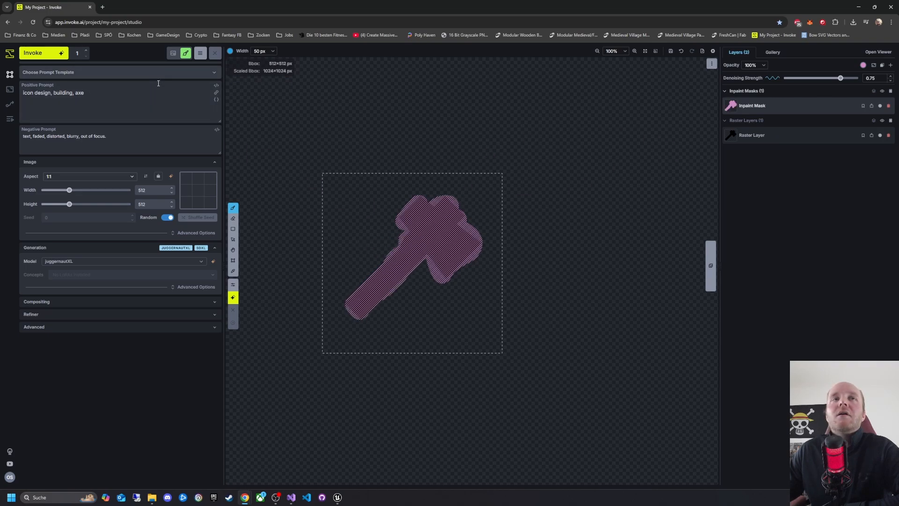
click(39, 53)
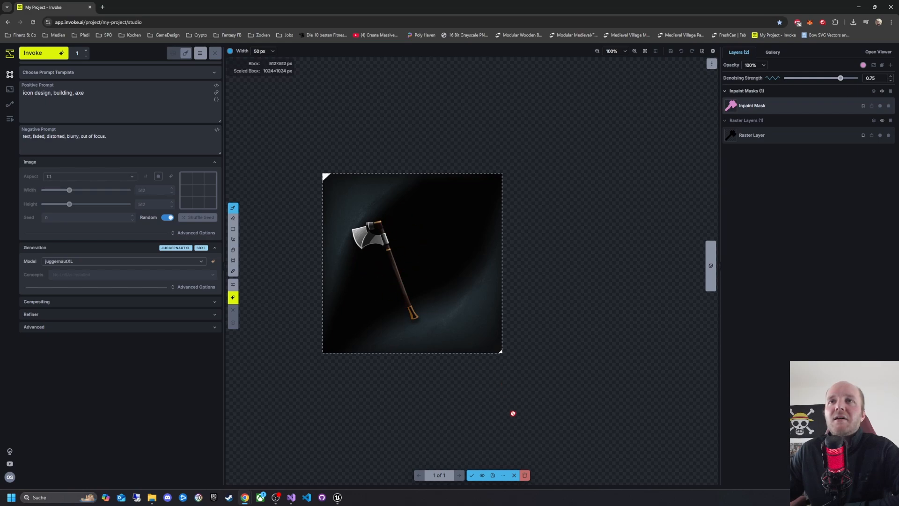
click(524, 475)
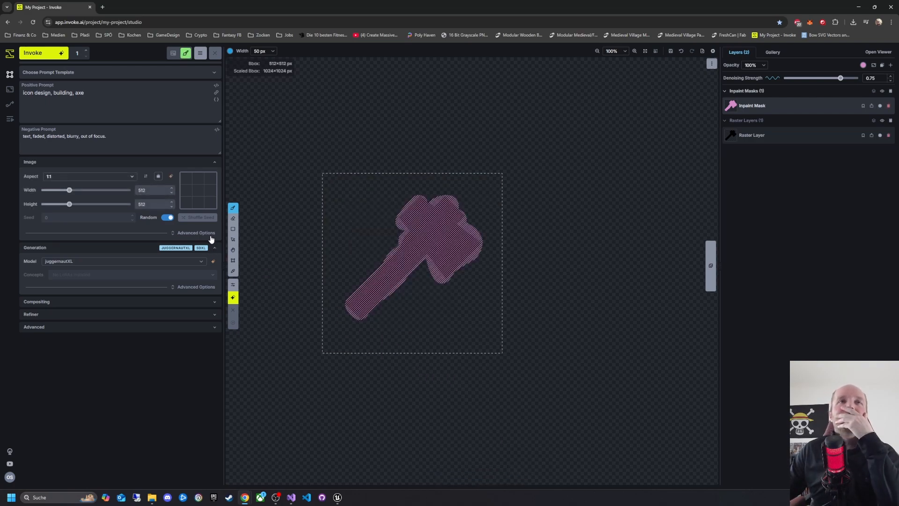
Delete the axe raster layer and the inpaint mask from the canvas, and return to the board gallery
click(888, 134)
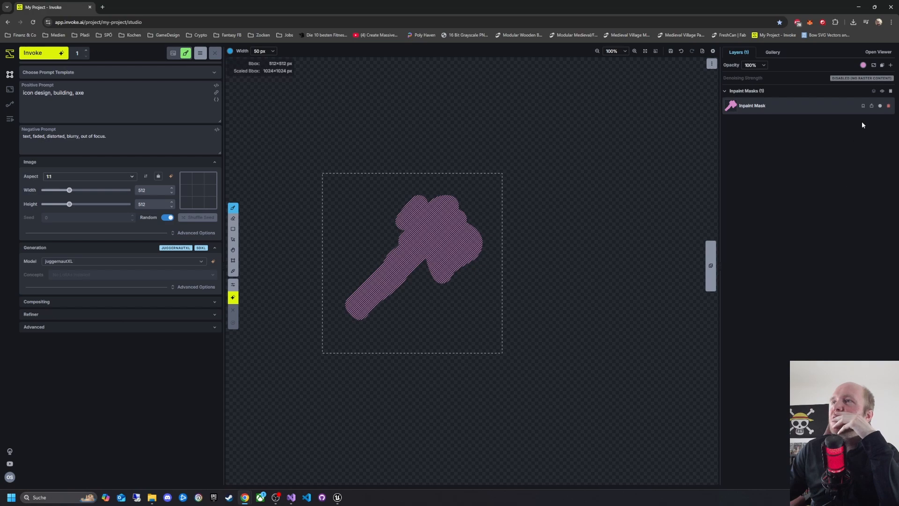
click(889, 106)
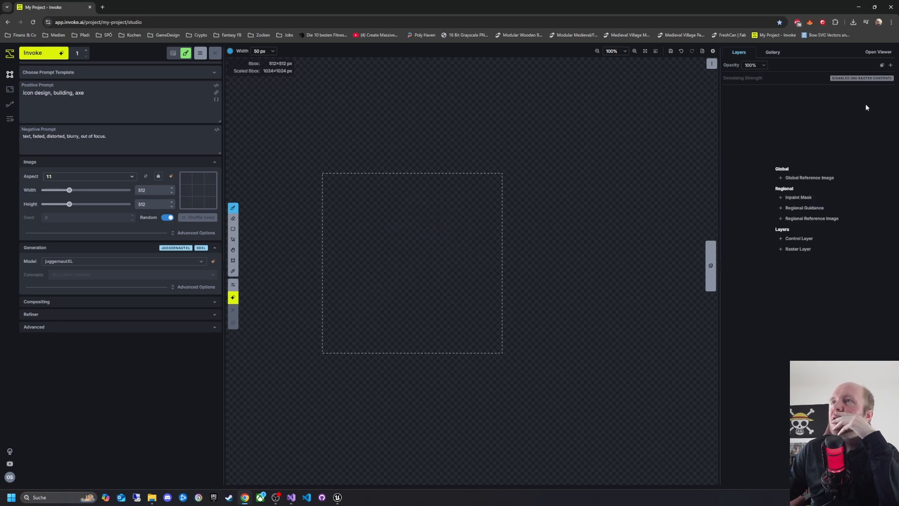
click(772, 53)
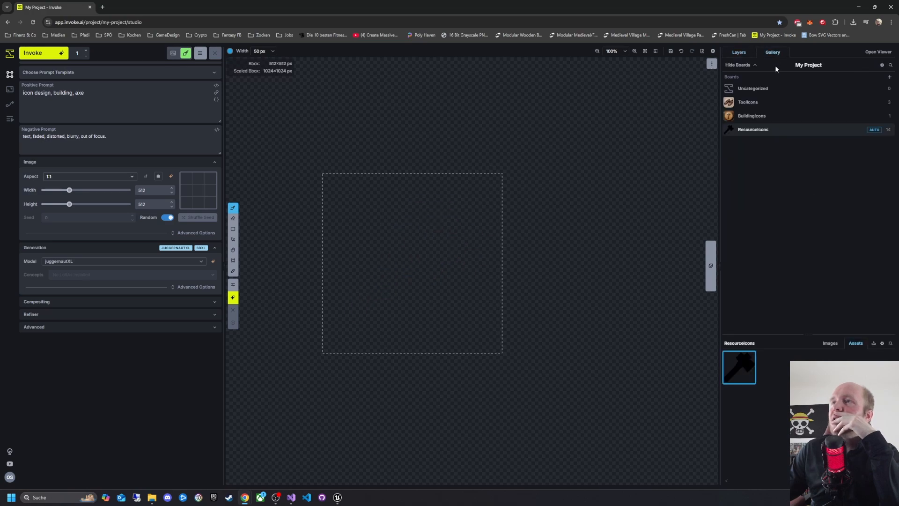
Fill the axe in "axe-firefighter-svgrepo-com - Kopie.png" with white in Paint and upload the file to the ResourceIcons board in Invoke
click(154, 499)
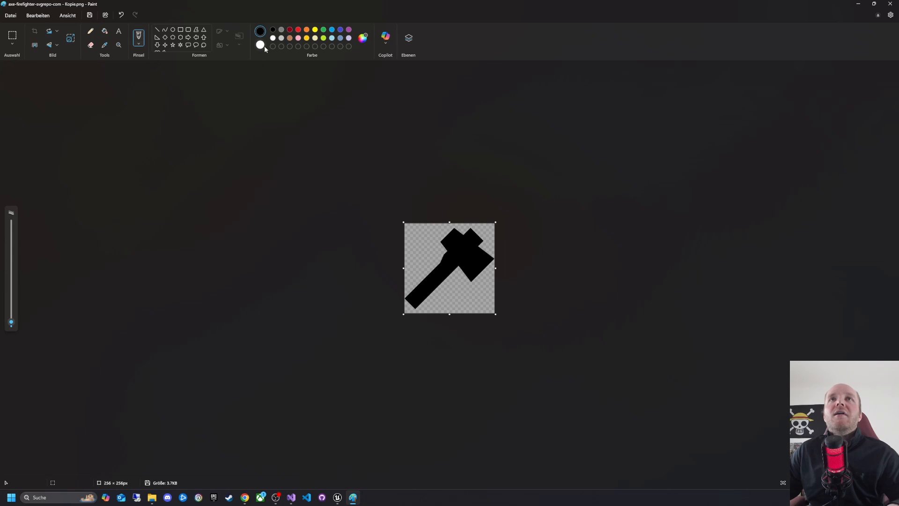
click(105, 33)
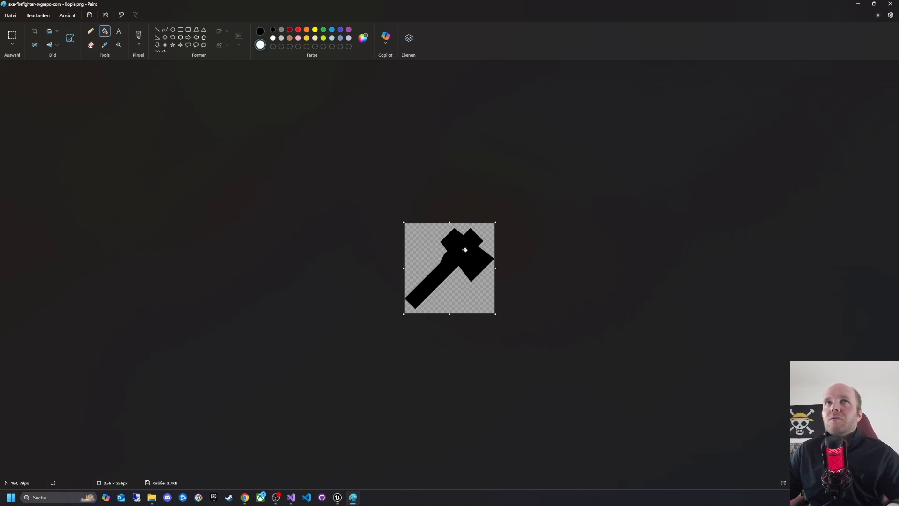
right_click(465, 250)
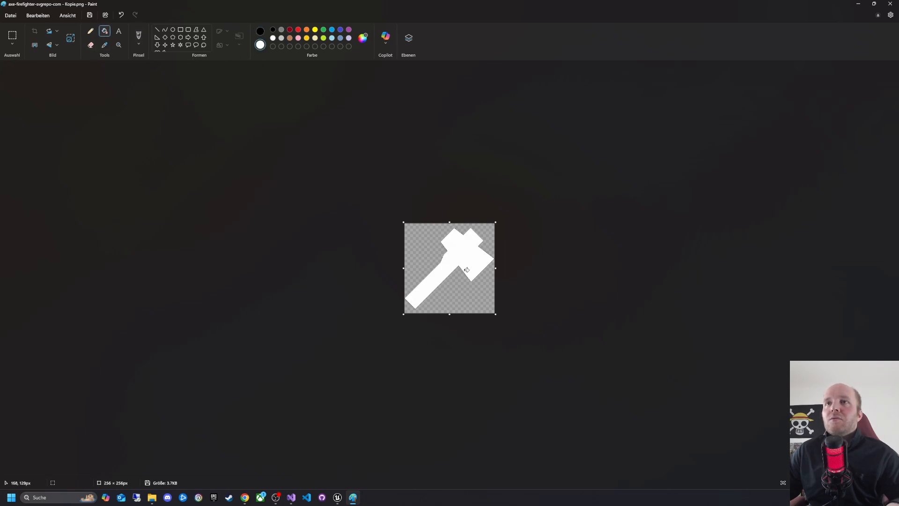
click(896, 5)
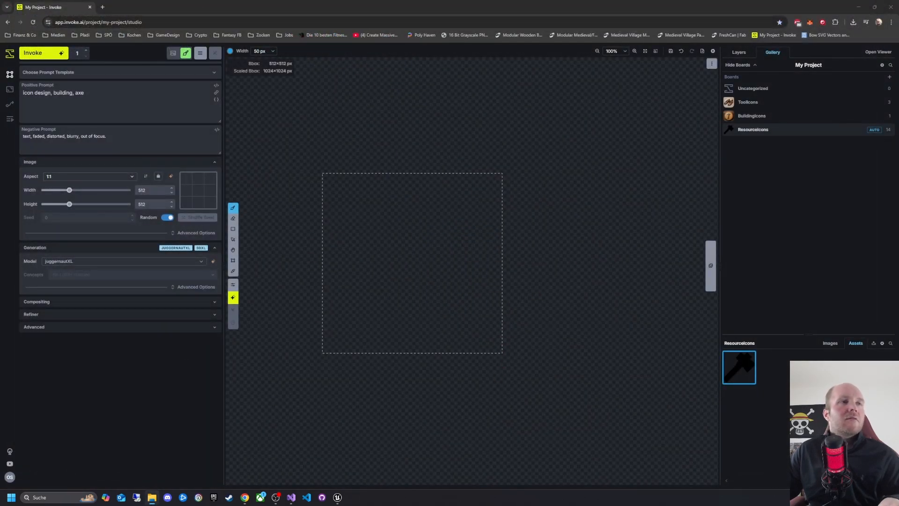
drag(898, 290, 540, 289)
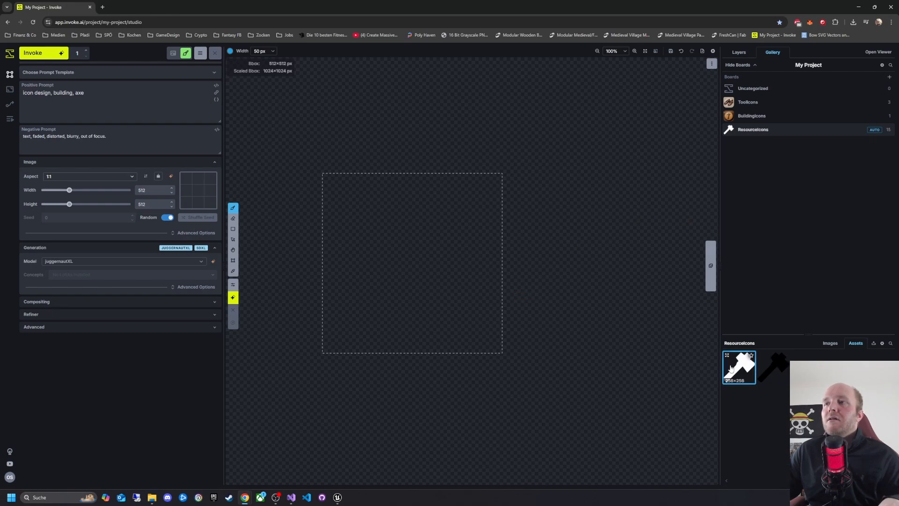
Add the white axe as a global reference image in Composition Only mode and generate an image
drag(739, 368, 593, 317)
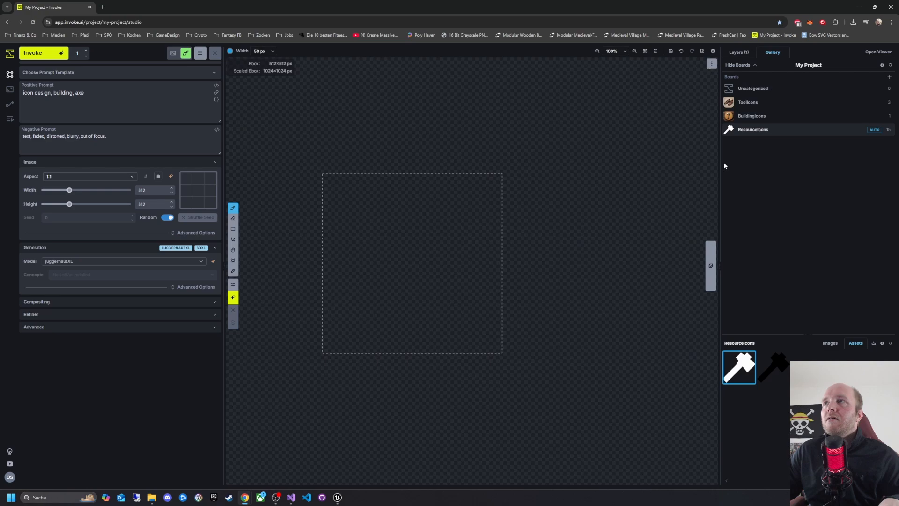
click(734, 55)
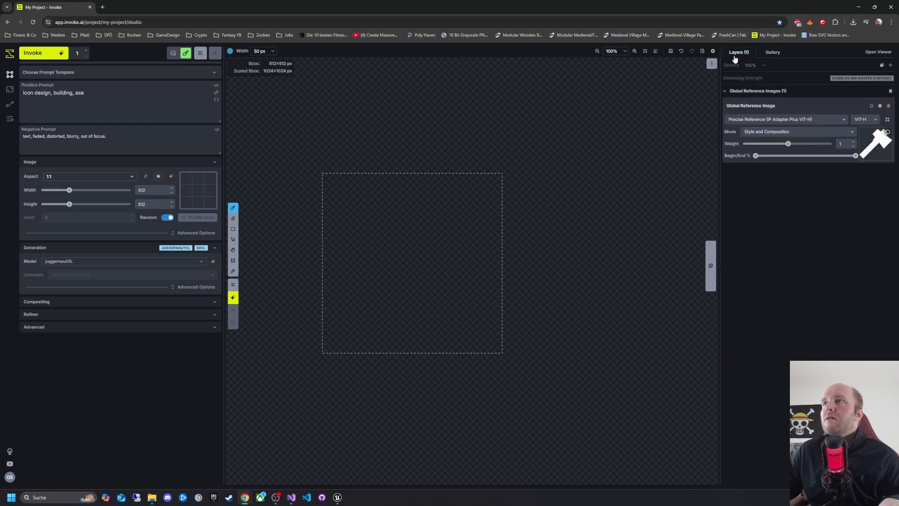
click(794, 133)
click(788, 231)
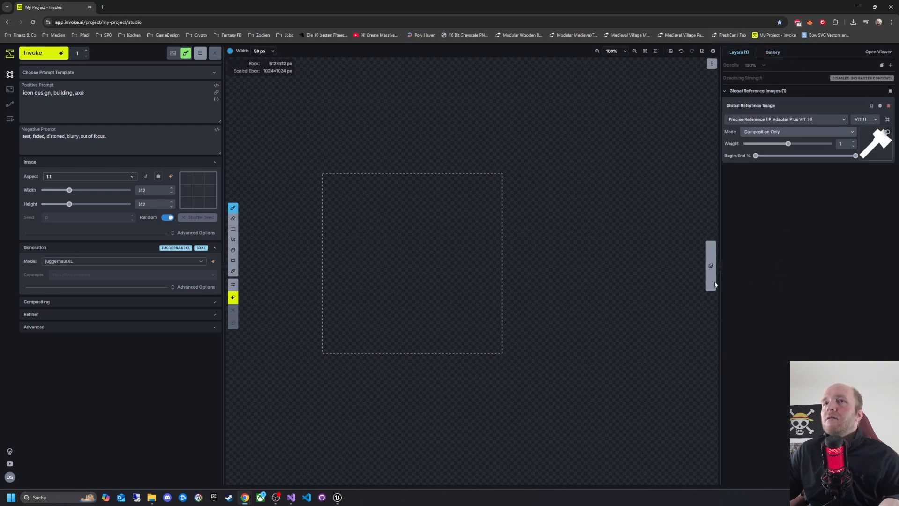
click(42, 52)
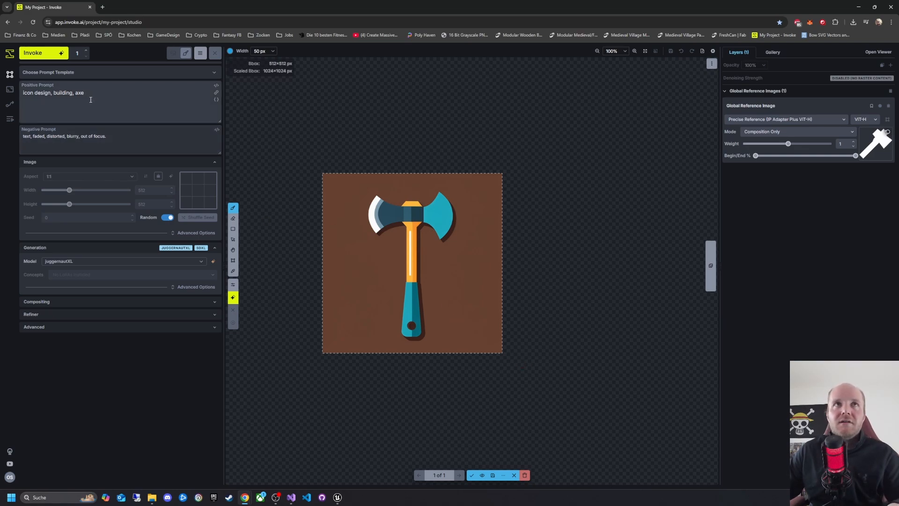
Change the positive prompt to "icon design, building, lumberjack hut", discard the existing image, generate a new one and discard it too
text(lum)
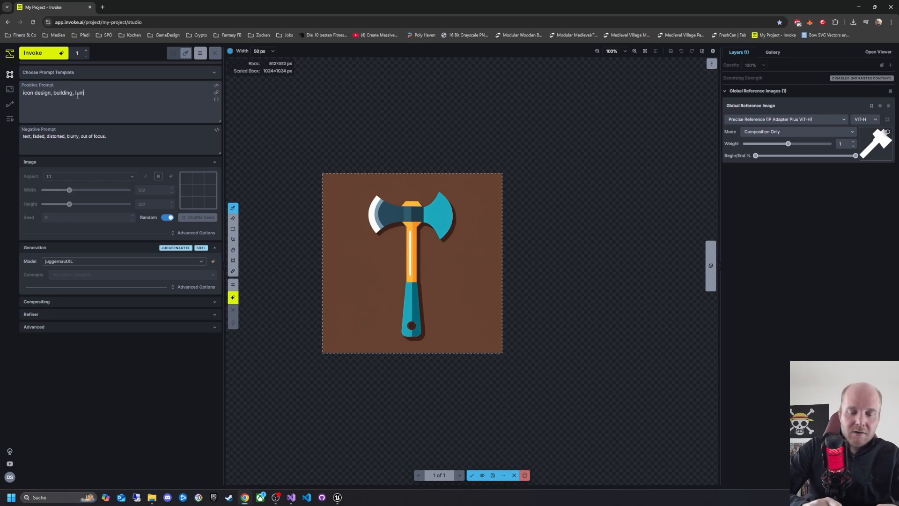
text(berjack hut)
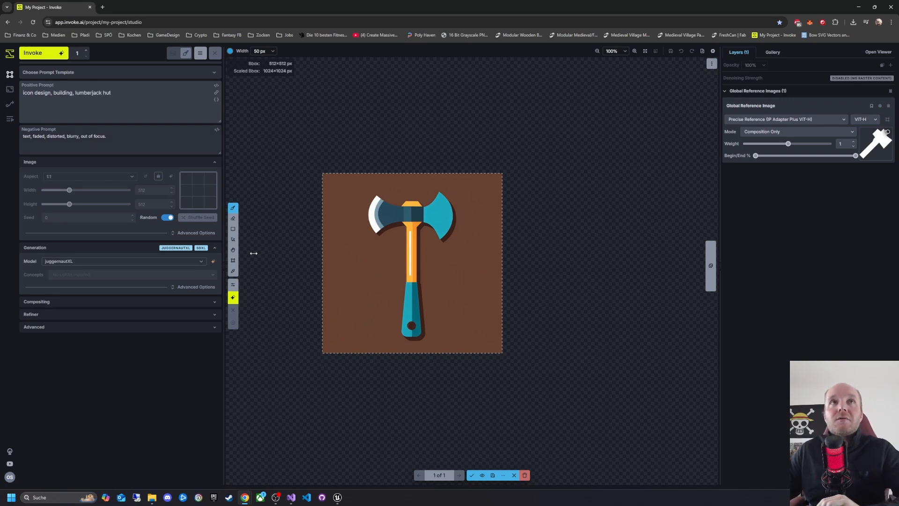
click(526, 475)
click(121, 106)
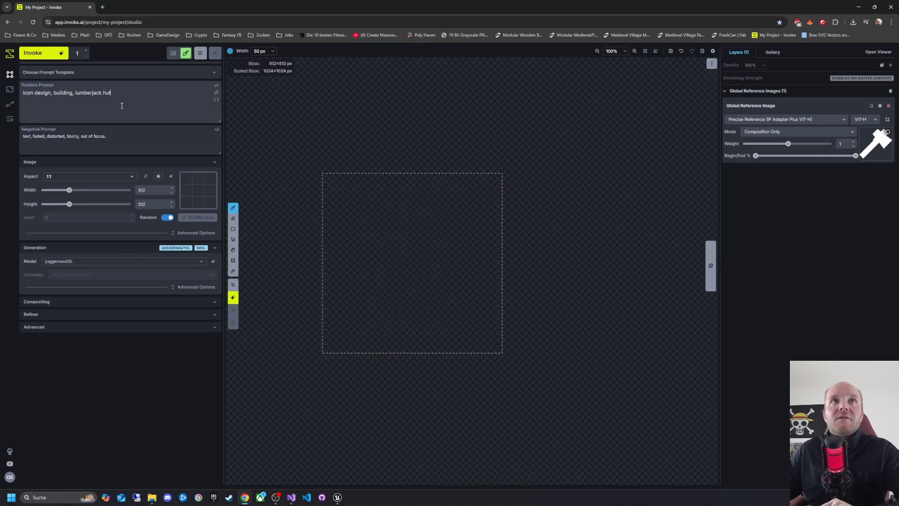
click(37, 54)
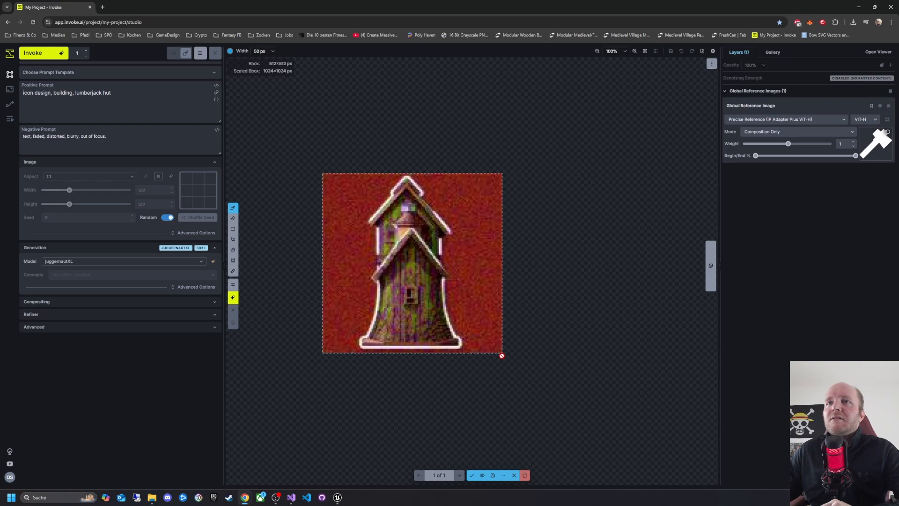
click(524, 475)
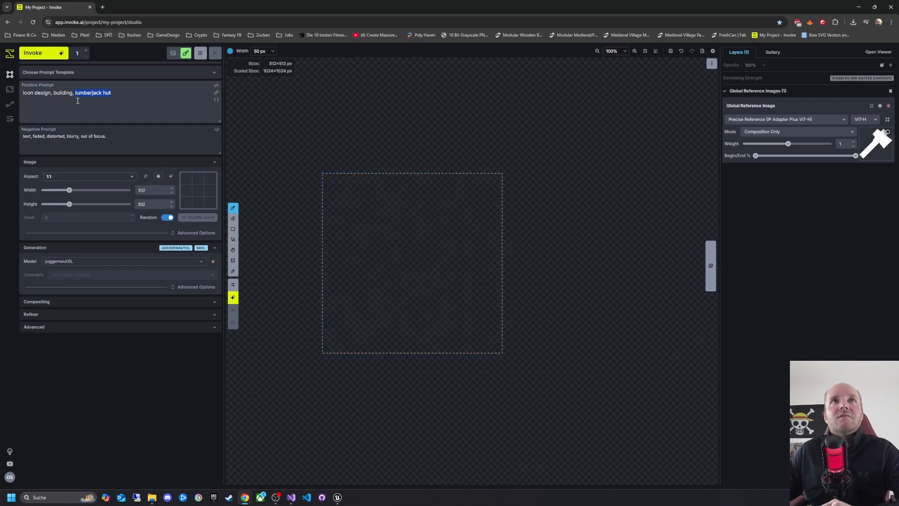
Change the positive prompt to "icon design, building, lumberjack axe", generate with the reference weight at 1.75, and discard the result
click(106, 93)
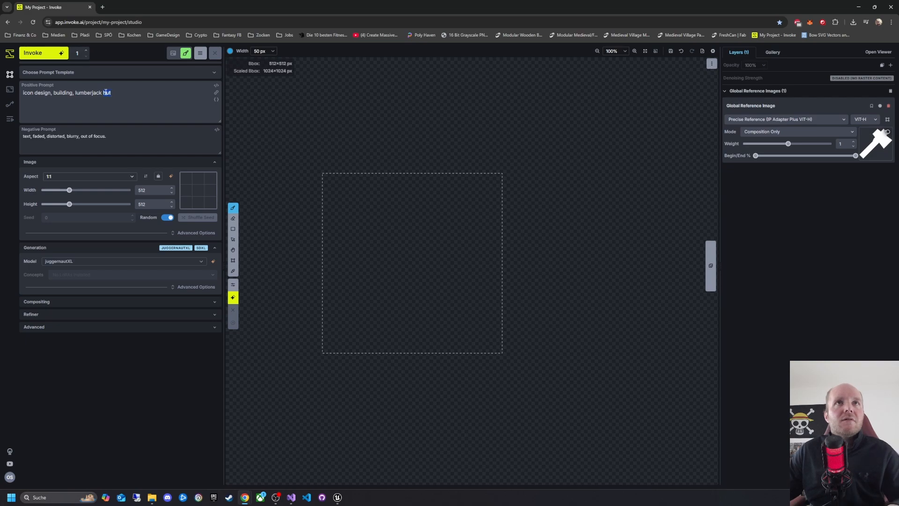
text(axe)
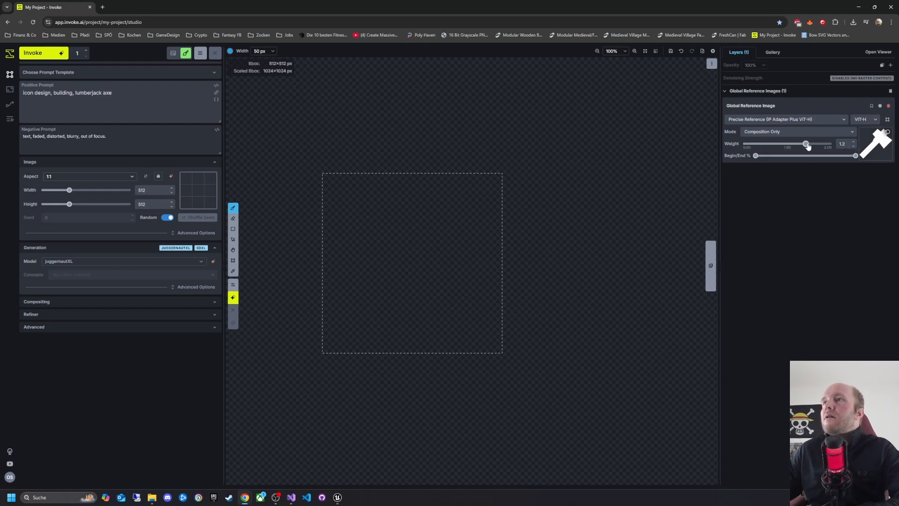
key(ctrl+Return)
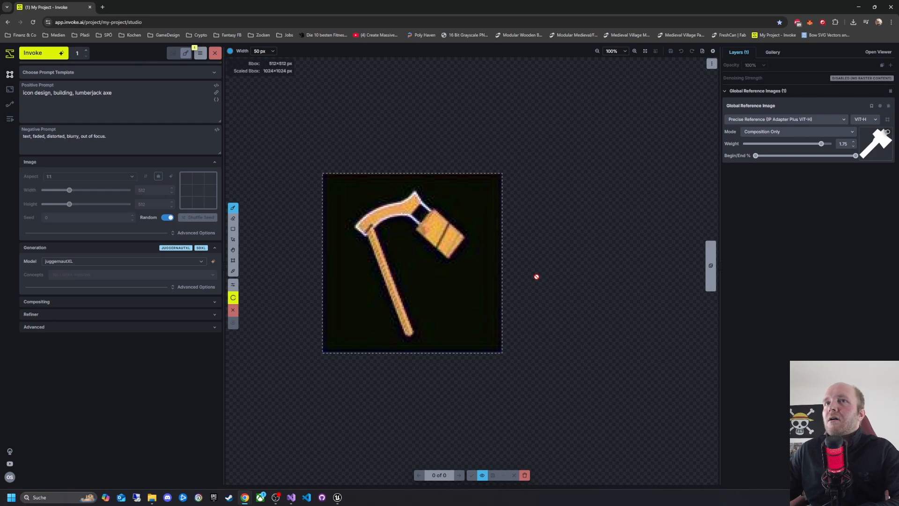
click(525, 476)
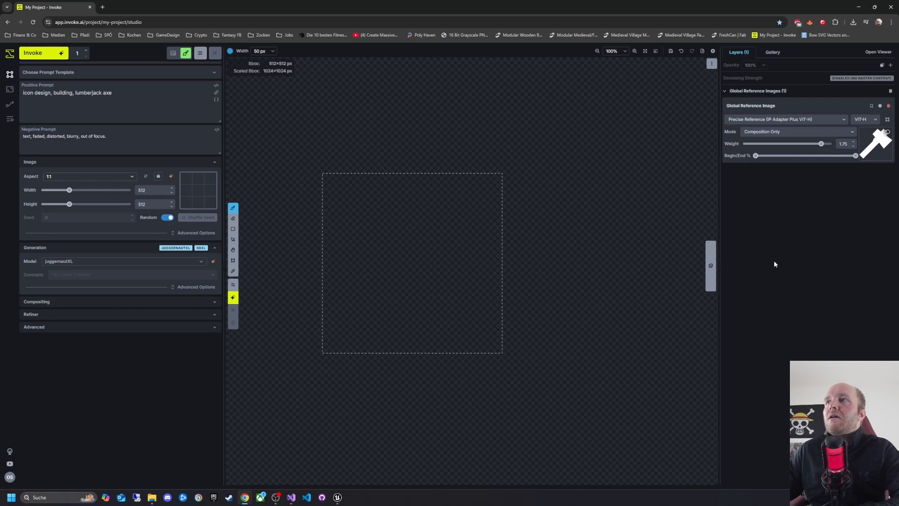
Set the global reference weight to 1 and place the white axe asset on the canvas as a raster layer
drag(820, 146, 784, 151)
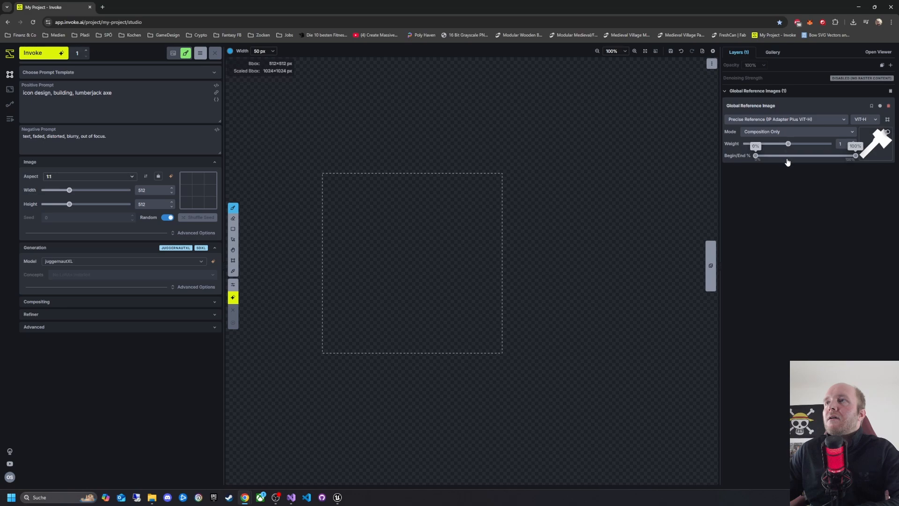
click(773, 52)
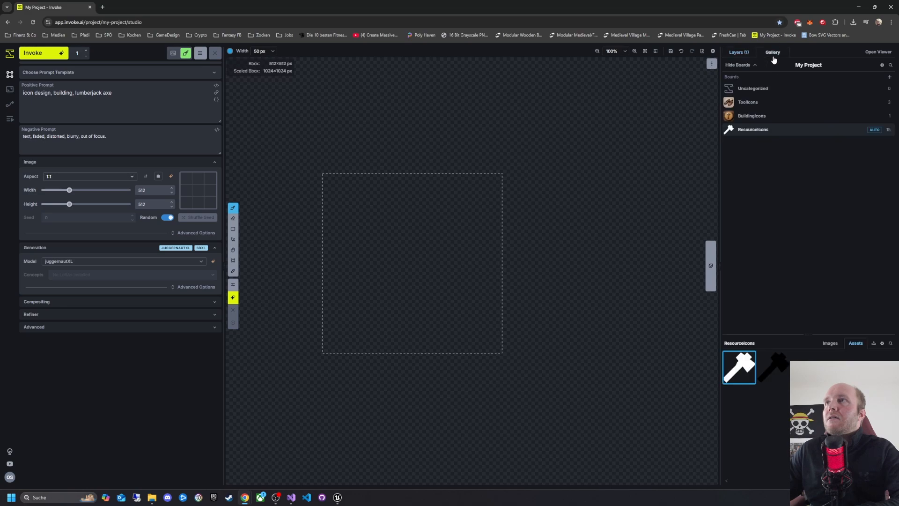
drag(739, 367, 406, 233)
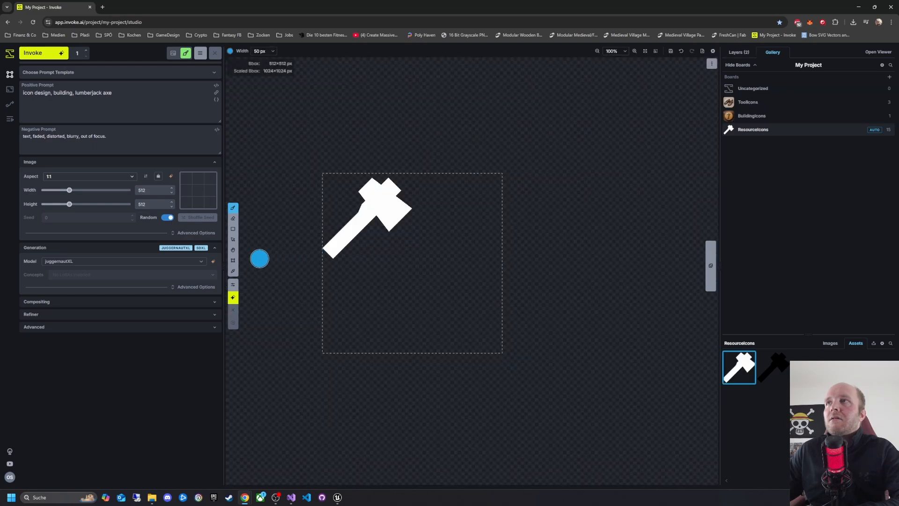
Transform the white axe raster layer, enlarging it and positioning it near the middle of the bounding box, and apply the change
click(233, 251)
mouse_move(383, 215)
mouse_down()
mouse_move(434, 262)
mouse_move(396, 226)
mouse_move(447, 263)
mouse_up()
click(233, 239)
right_click(440, 269)
click(463, 297)
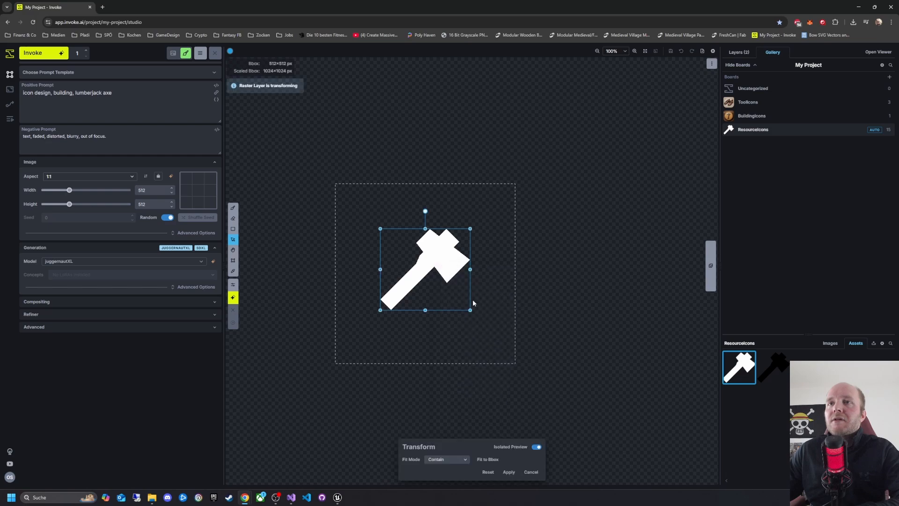
drag(470, 310, 511, 381)
drag(490, 347, 490, 327)
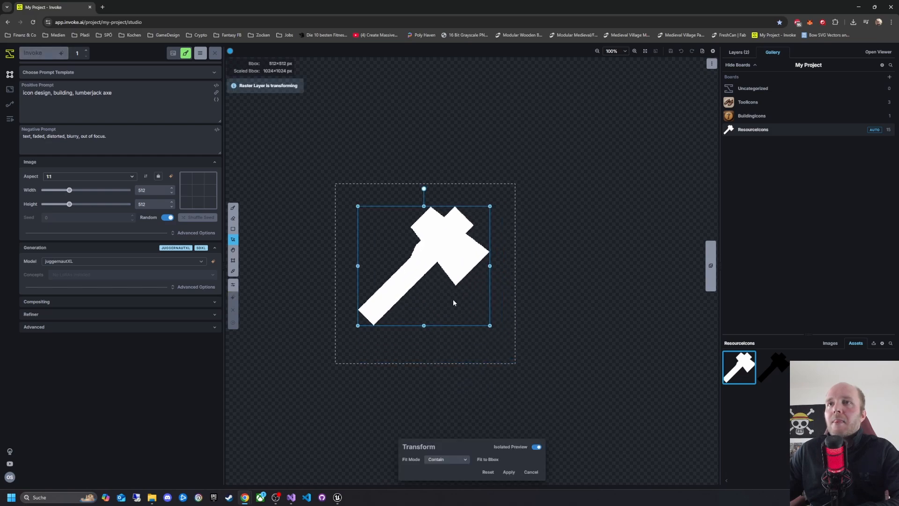
drag(453, 303, 452, 306)
drag(491, 348, 484, 342)
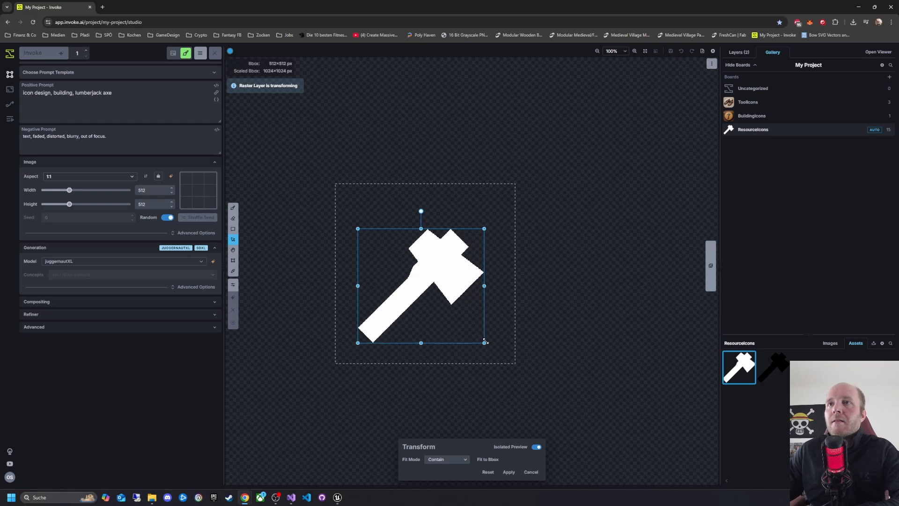
mouse_move(456, 309)
mouse_down()
mouse_move(462, 302)
mouse_move(501, 313)
mouse_move(459, 299)
mouse_move(466, 308)
mouse_move(458, 309)
mouse_up()
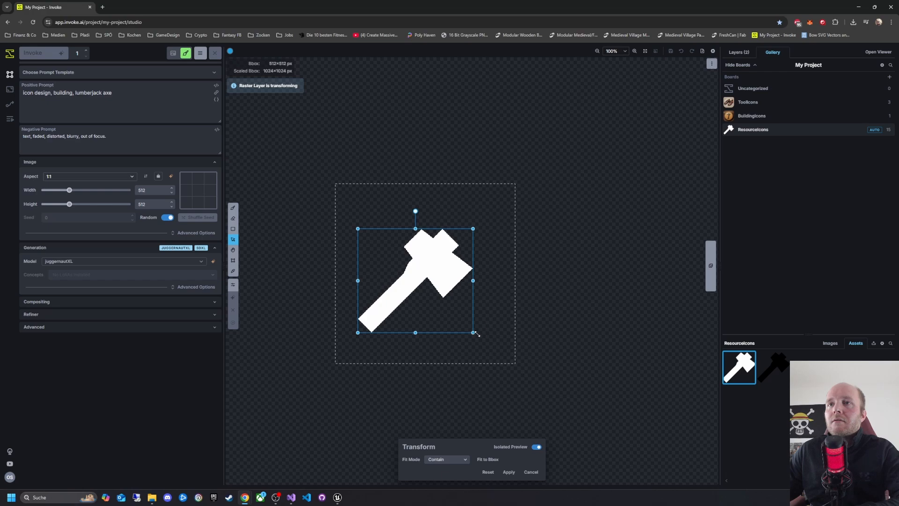
drag(476, 334, 465, 305)
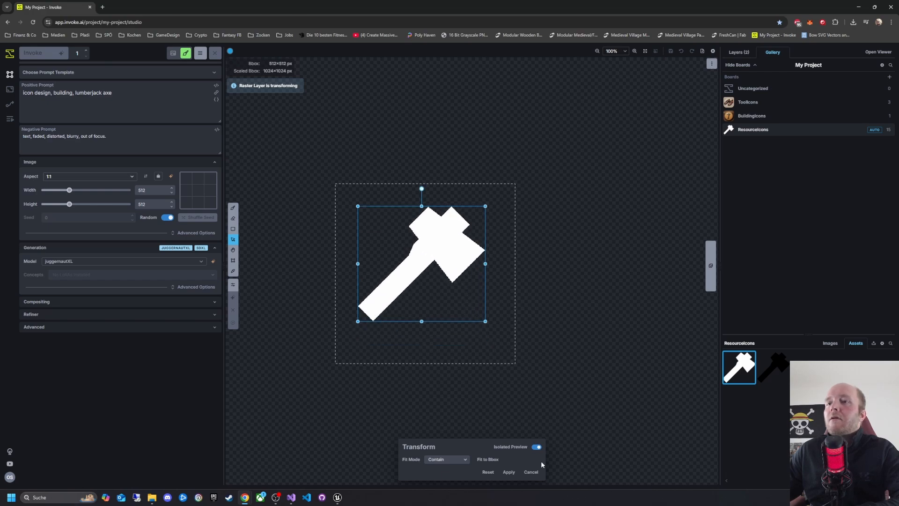
click(509, 472)
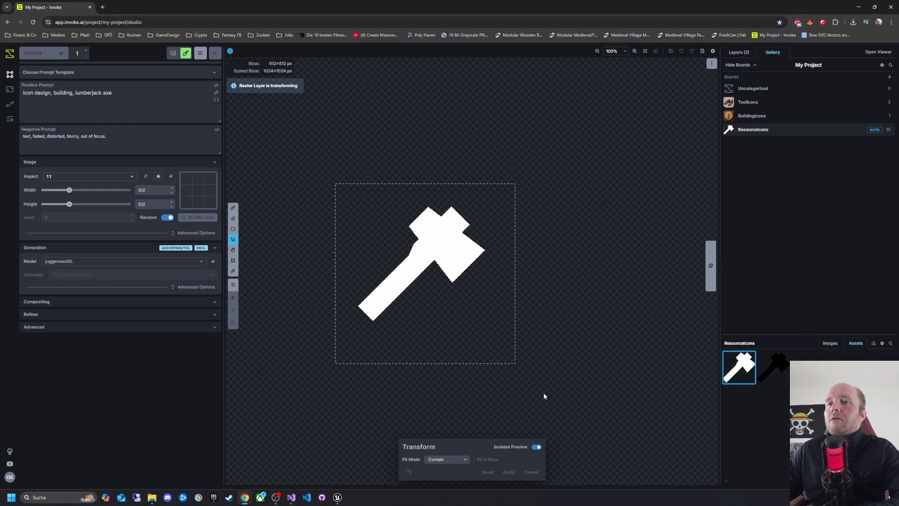
Generate an image from the white axe raster layer together with the global reference image, and discard the result
click(735, 52)
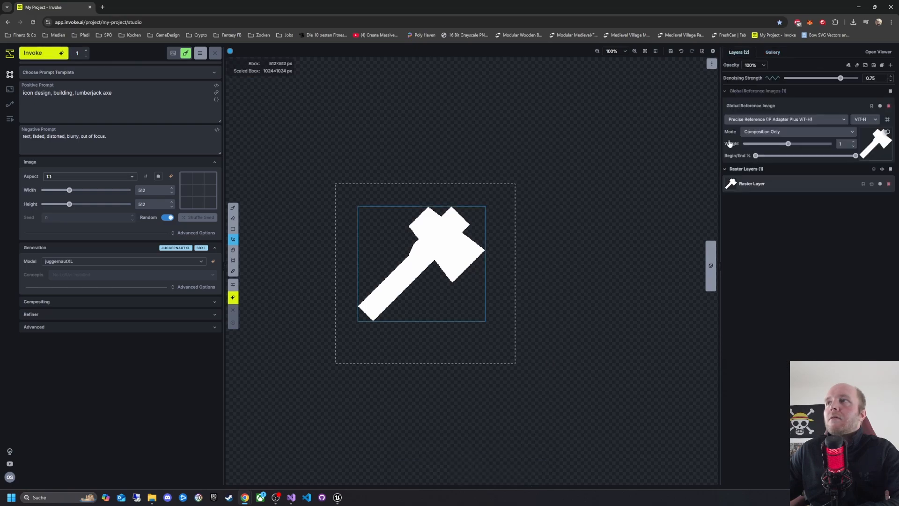
click(54, 57)
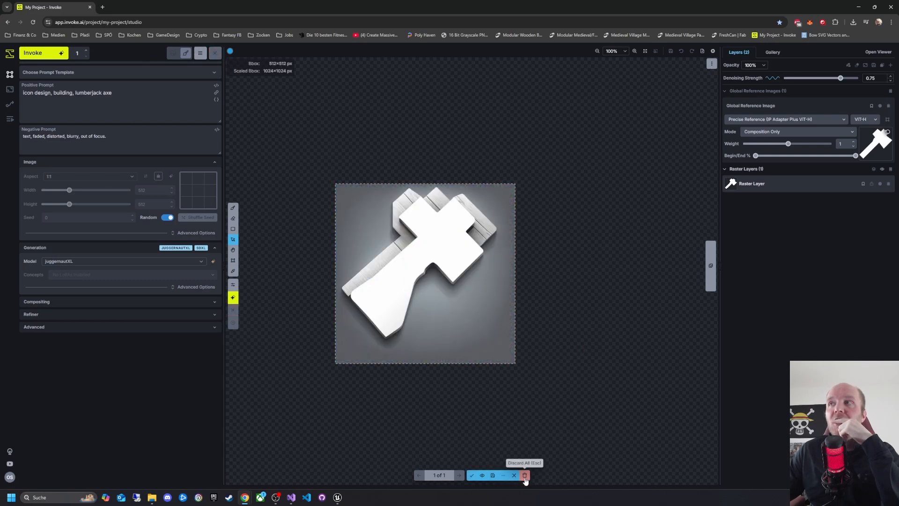
click(525, 476)
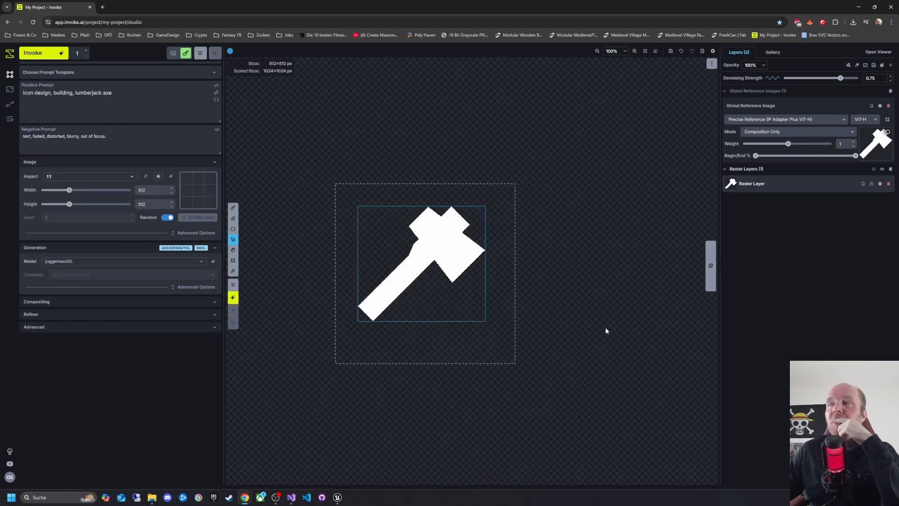
Delete the global reference image, generate from the white axe raster layer alone, and discard the result
click(888, 106)
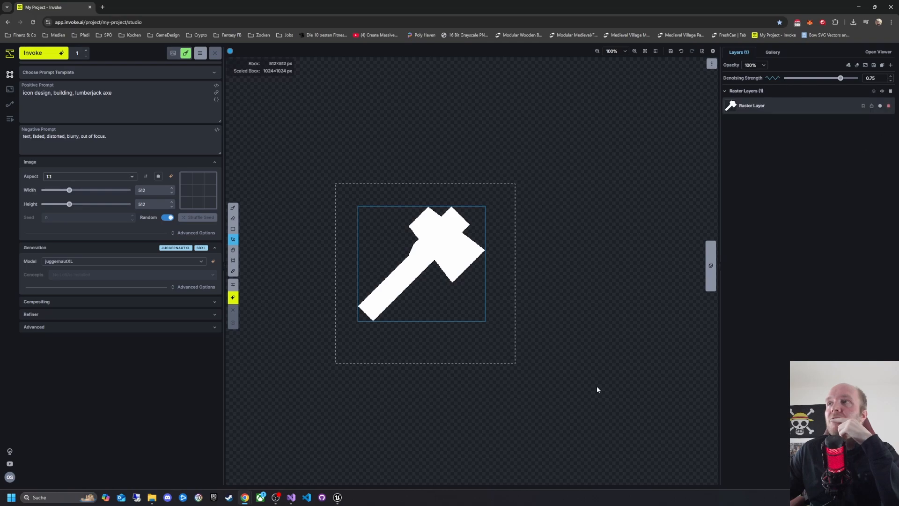
click(54, 55)
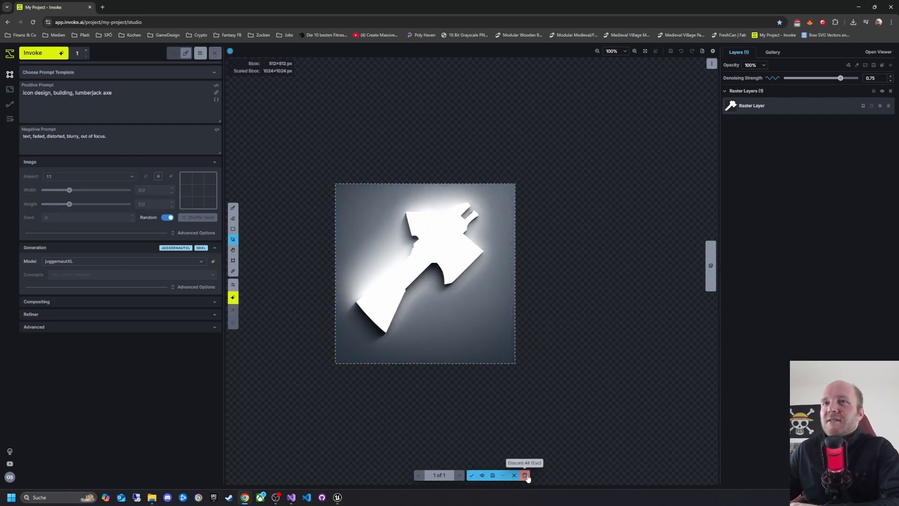
click(525, 476)
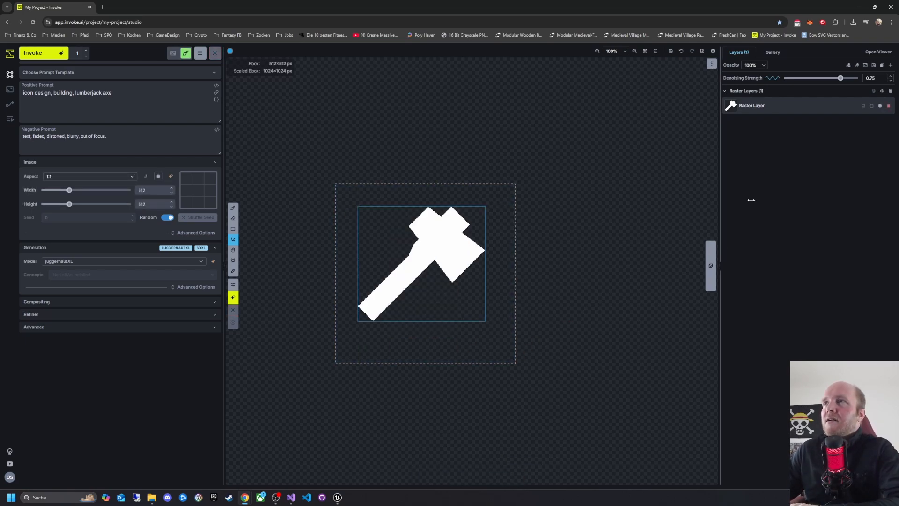
click(772, 53)
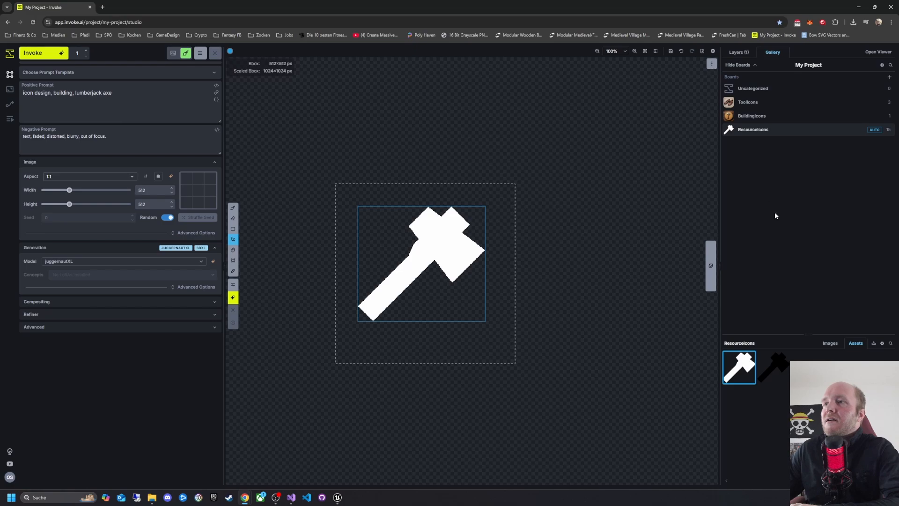
click(744, 54)
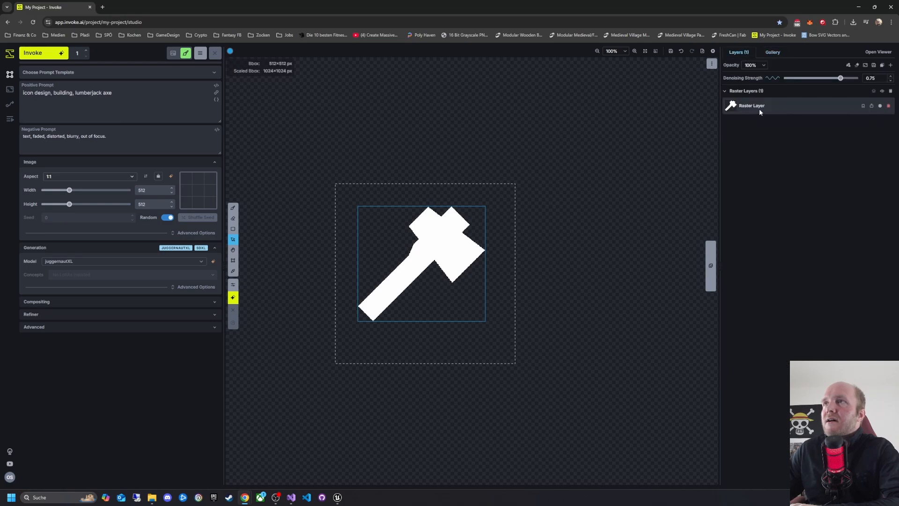
Delete the raster layer and place the white axe asset from the ResourceIcons board on the canvas as a control layer
click(888, 106)
click(772, 53)
click(739, 53)
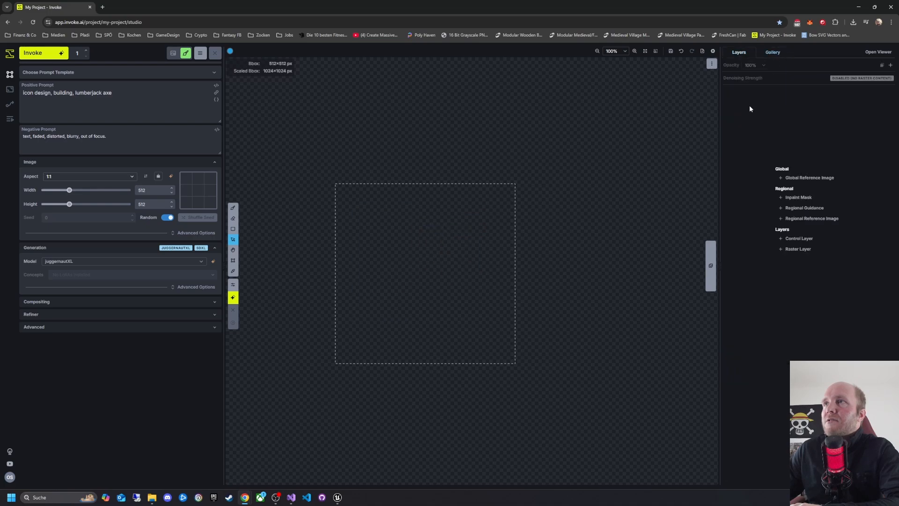
click(768, 56)
drag(754, 352, 531, 239)
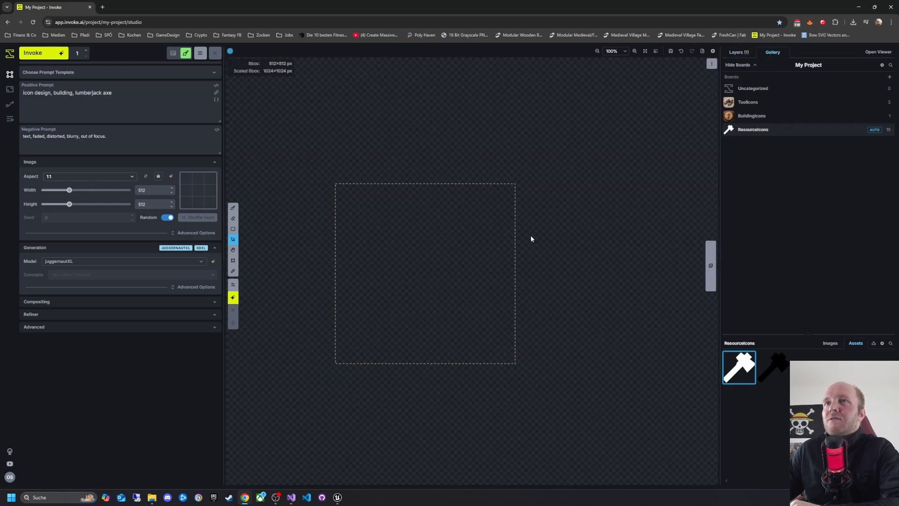
click(738, 52)
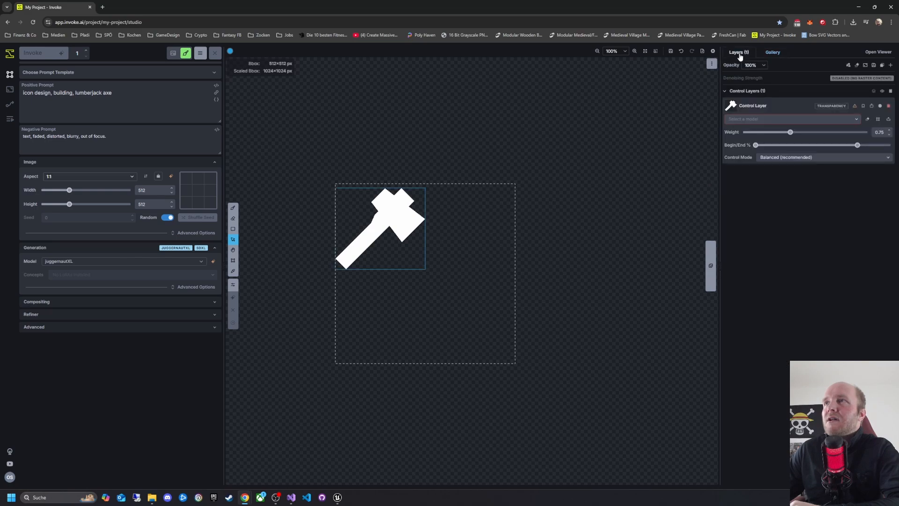
Set the control layer's model to Contour Detection (scribble) and apply its edge detection filter to the axe
click(795, 121)
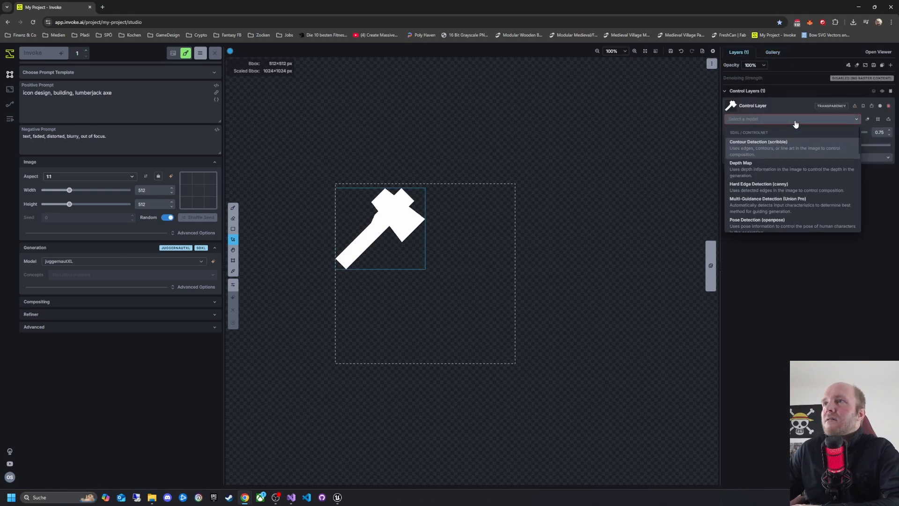
click(795, 153)
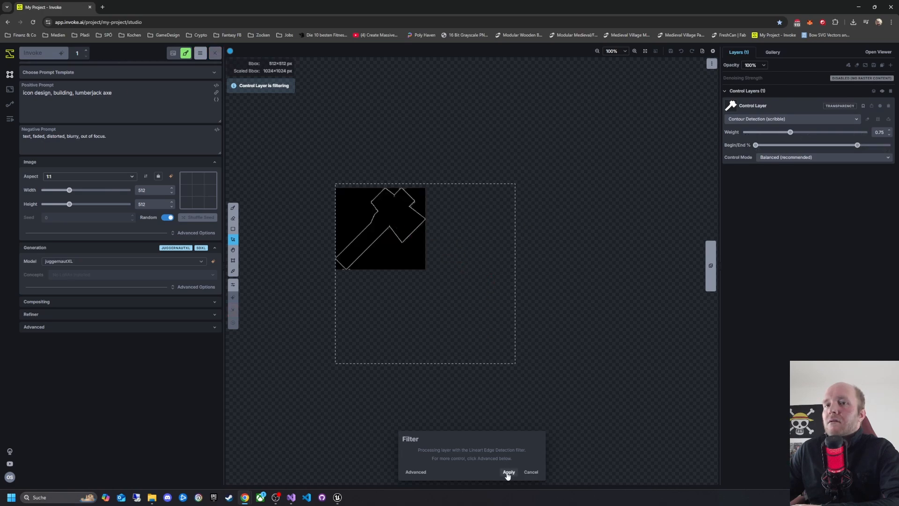
click(508, 471)
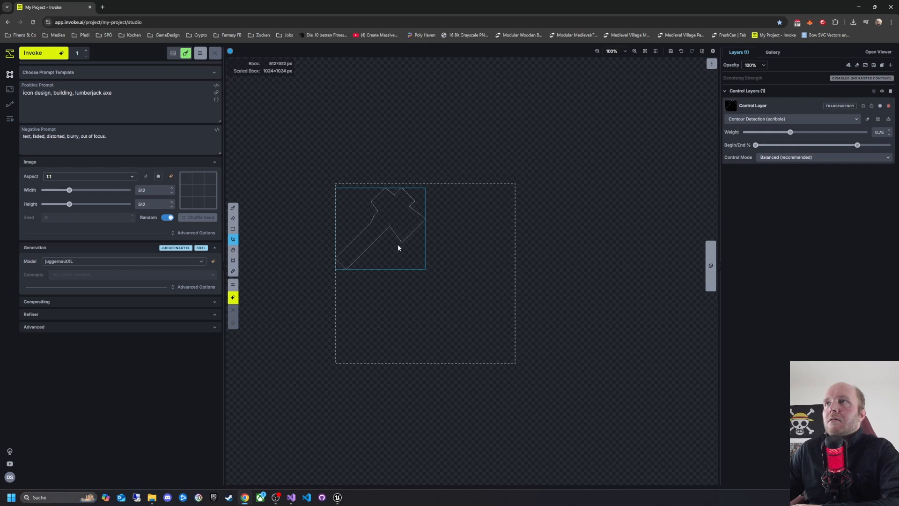
Transform the axe outline control layer, enlarging it and positioning it near the middle of the bounding box, and apply the change
drag(401, 245, 438, 299)
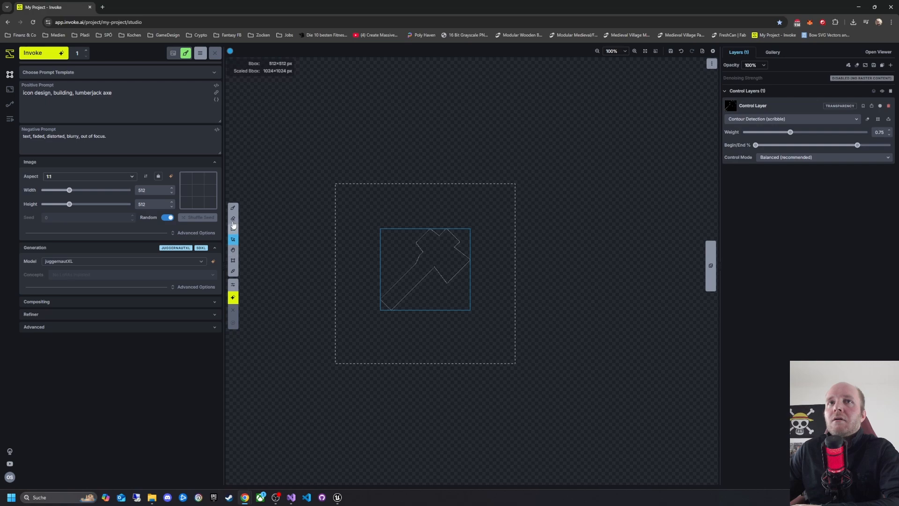
right_click(440, 272)
click(465, 302)
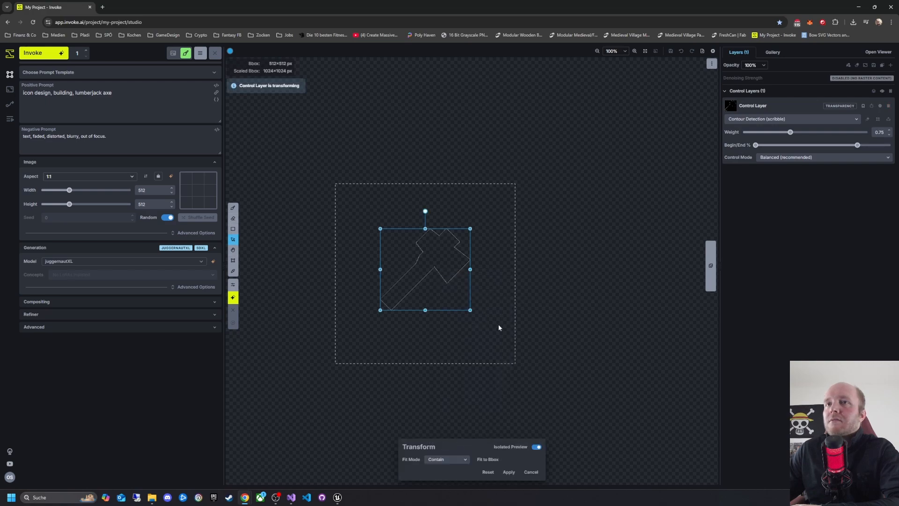
drag(470, 309, 495, 332)
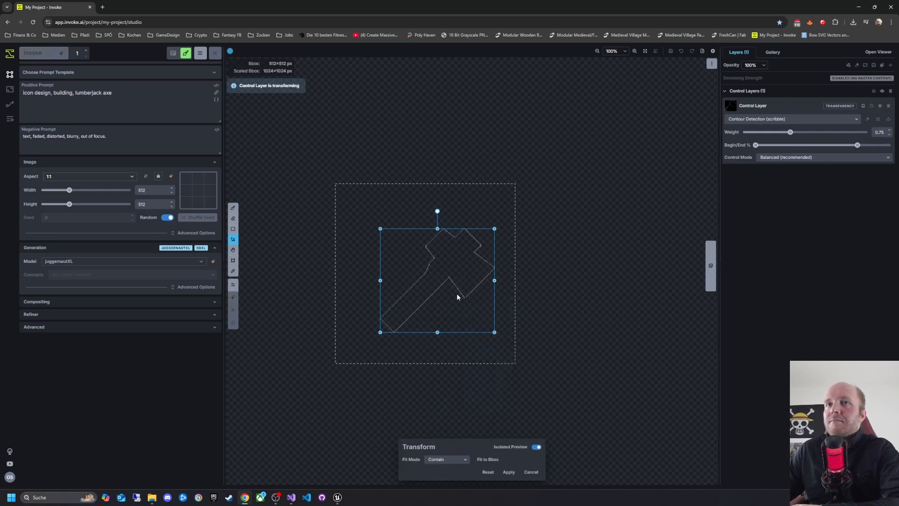
drag(457, 296, 454, 296)
drag(469, 330, 486, 345)
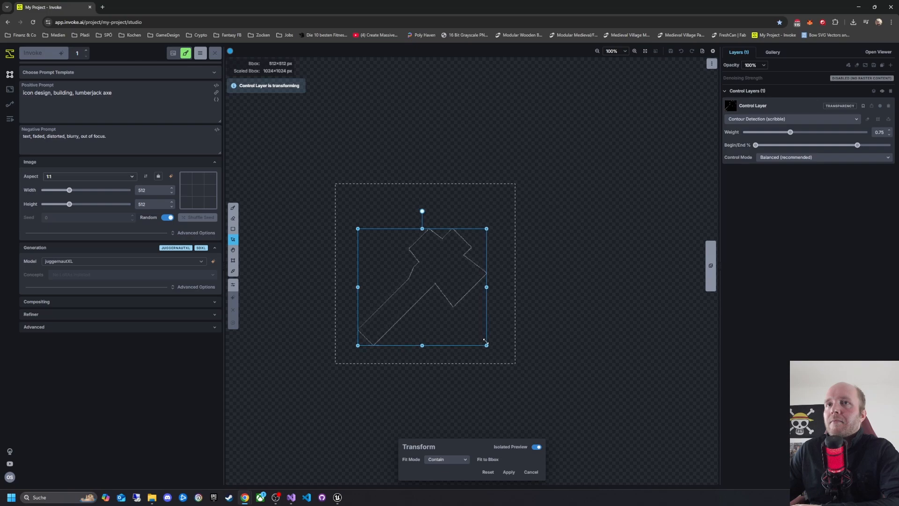
drag(481, 305, 451, 273)
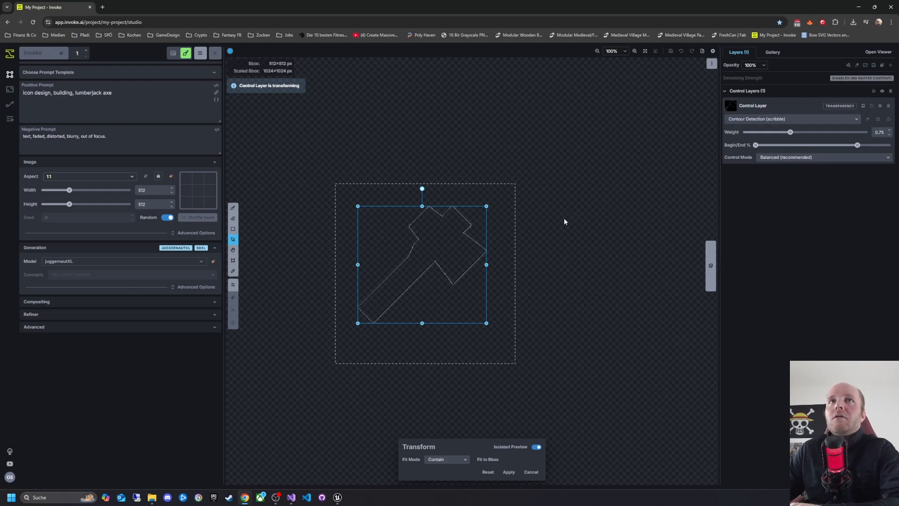
key(Return)
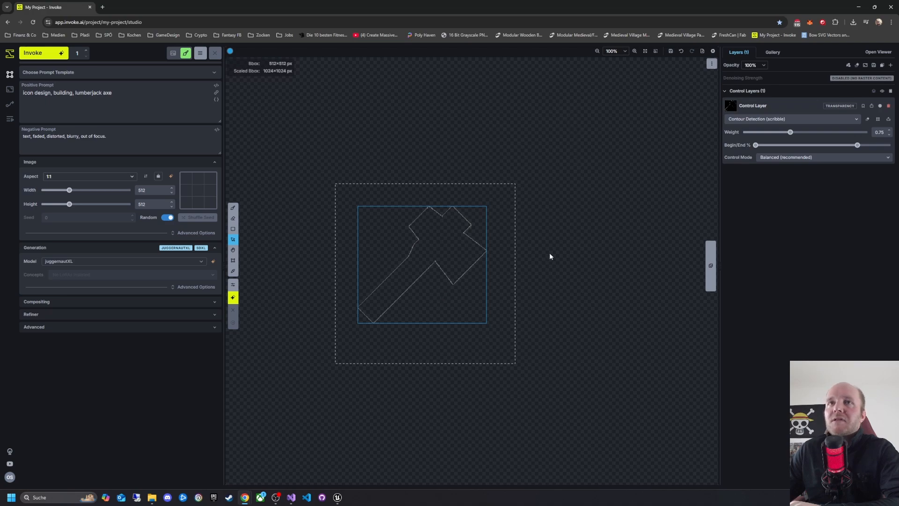
Generate an image from the axe control layer, discard the result, and set the control weight to 0.5 with Balanced control mode
click(44, 53)
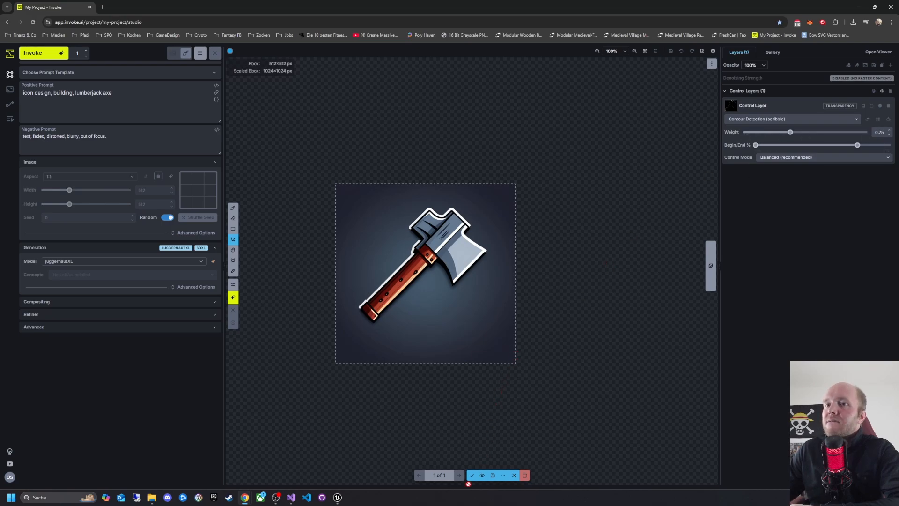
click(524, 474)
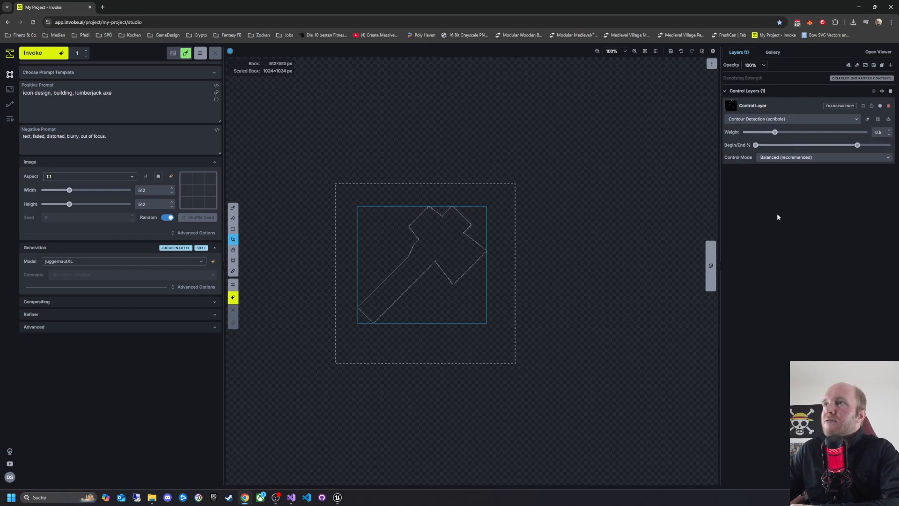
click(790, 158)
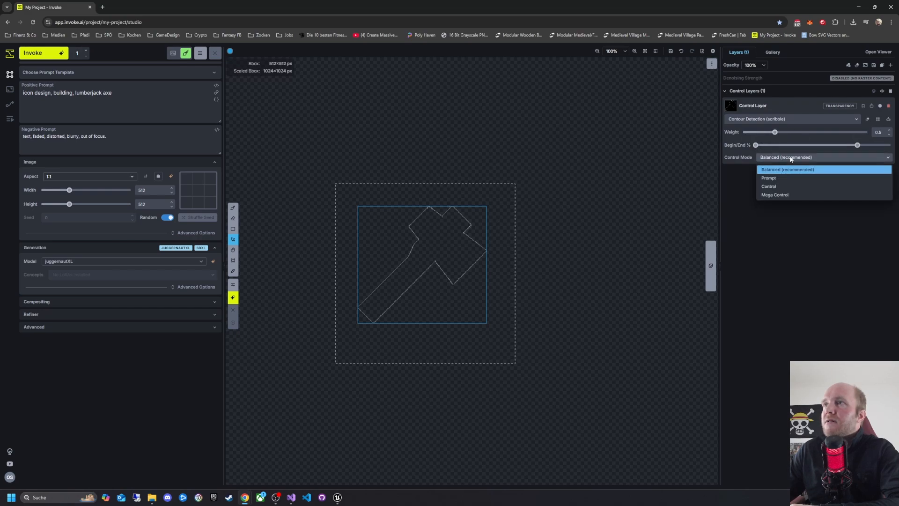
click(790, 157)
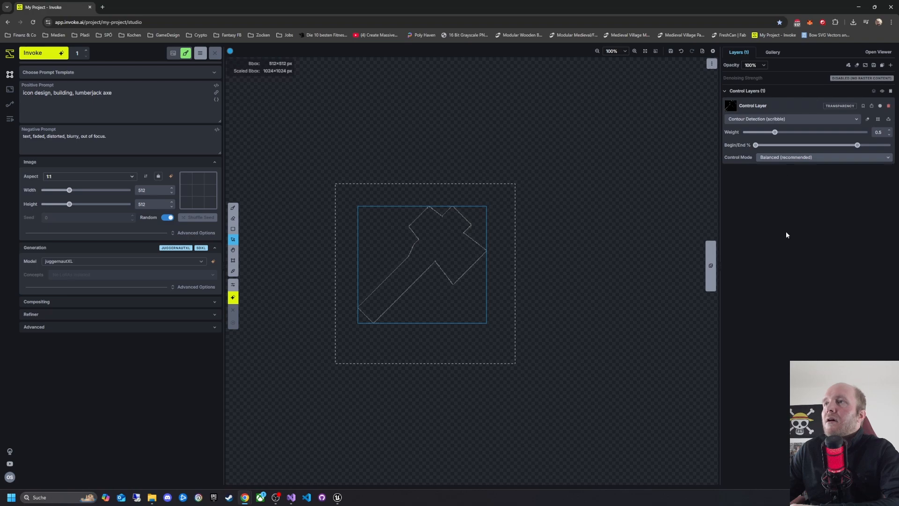
Change the positive prompt to "icon design, building, button, axe, lumber" and generate an image
click(137, 105)
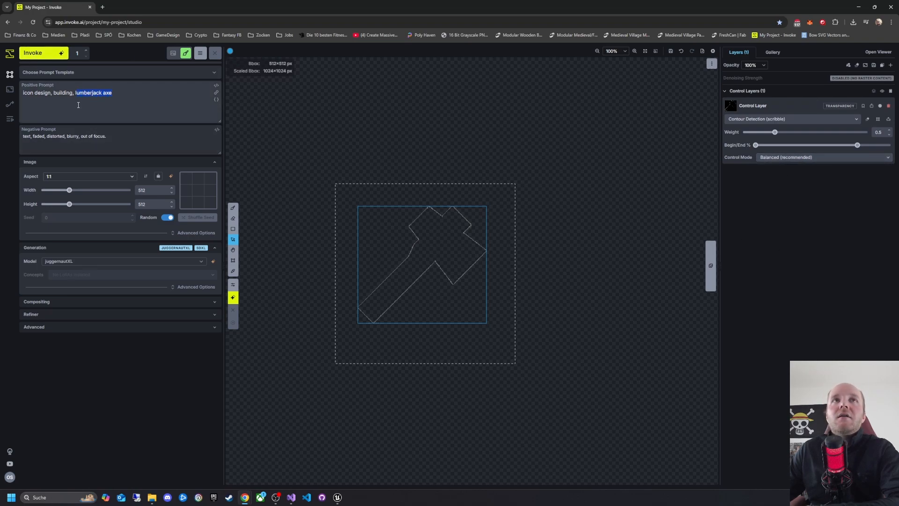
key(BackSpace)
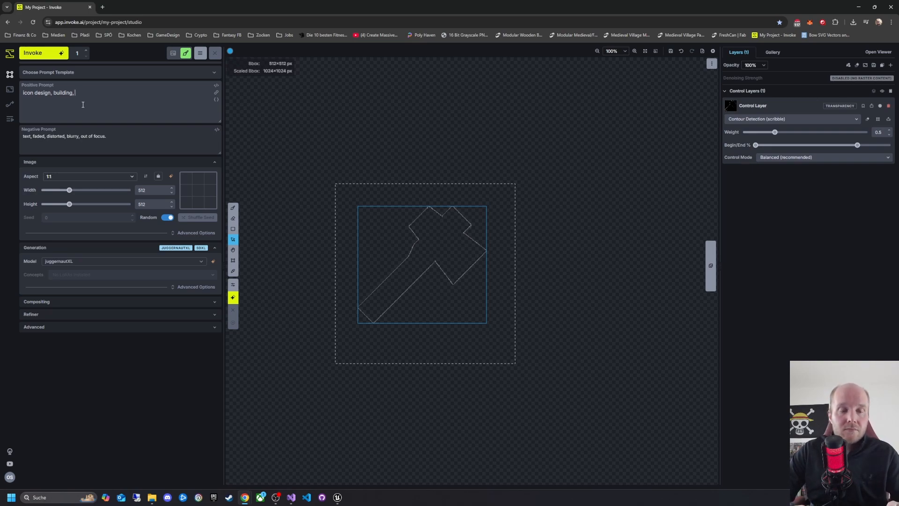
text(building, button,)
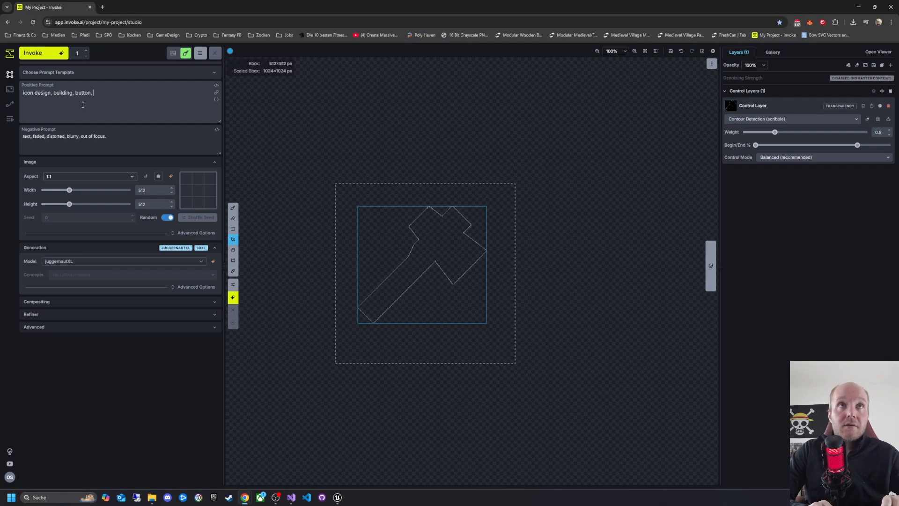
text(, lumber)
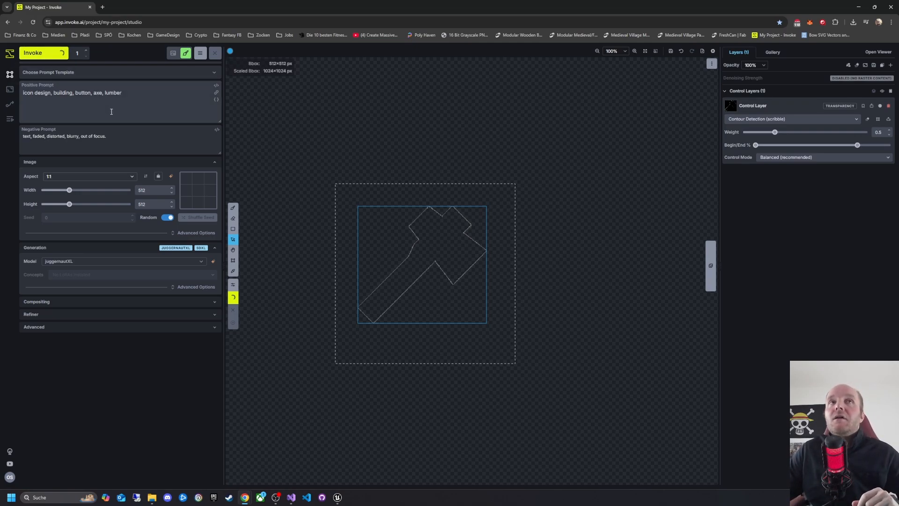
key(ctrl+Return)
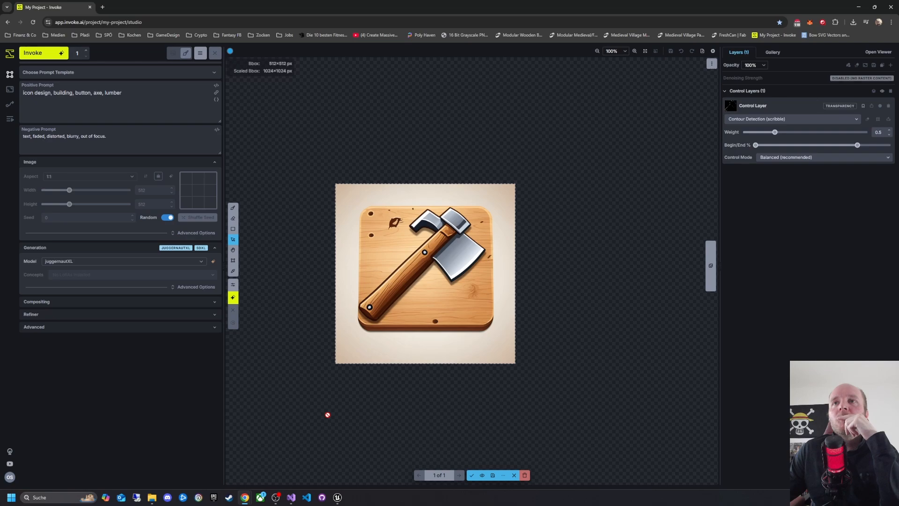
Switch to Unreal Engine, run StartMap to examine the existing building buttons in the game, and stop the play session
click(338, 496)
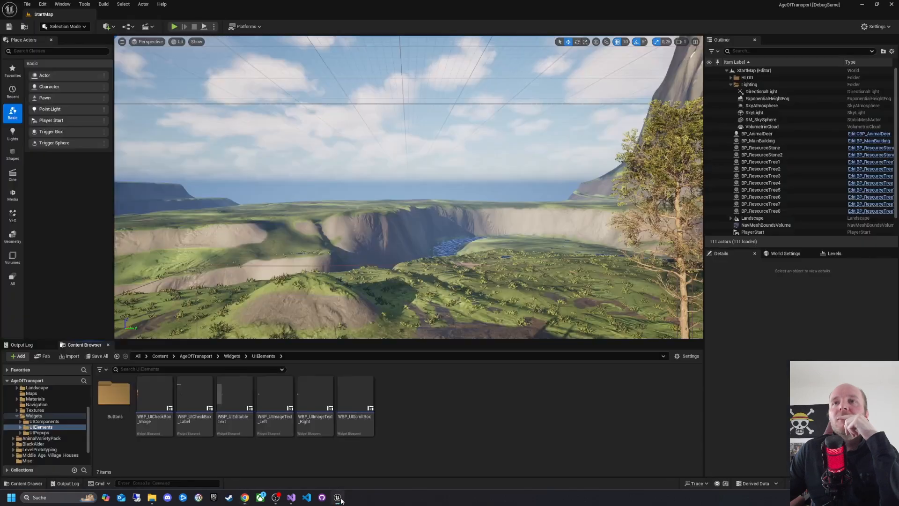
click(337, 496)
click(337, 496)
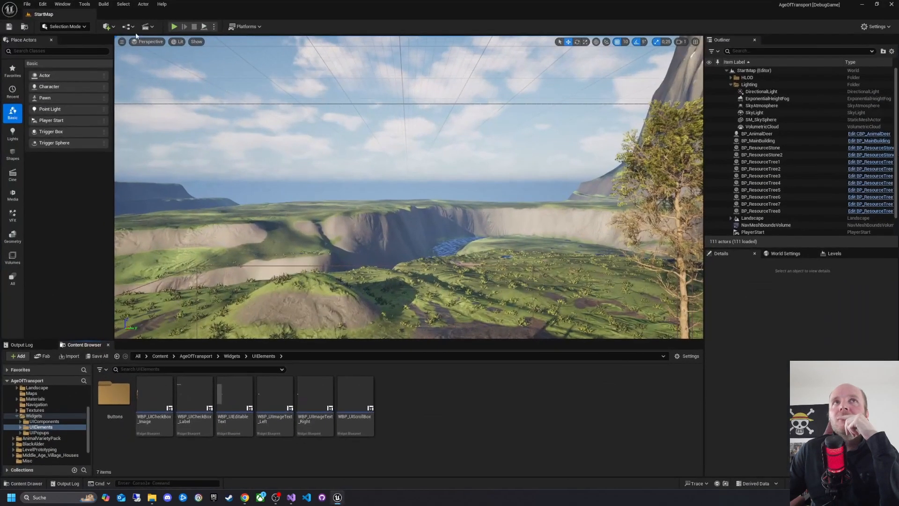
key(alt+p)
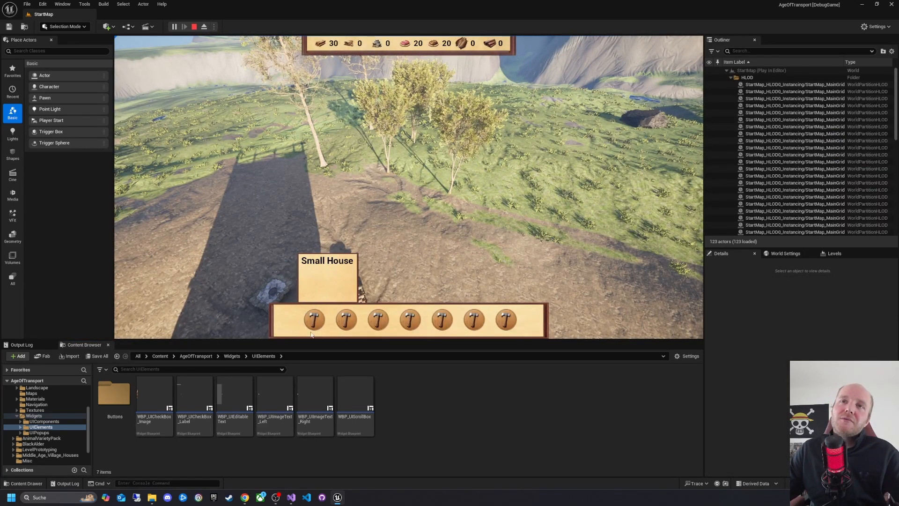
key(Escape)
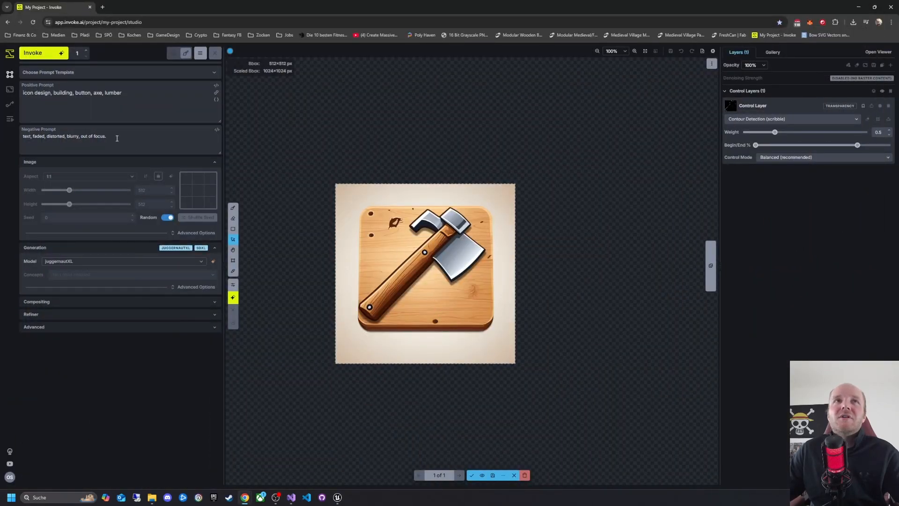
Back in Invoke, remove "button" from the positive prompt and generate again, discarding both the previous and the new result
click(135, 99)
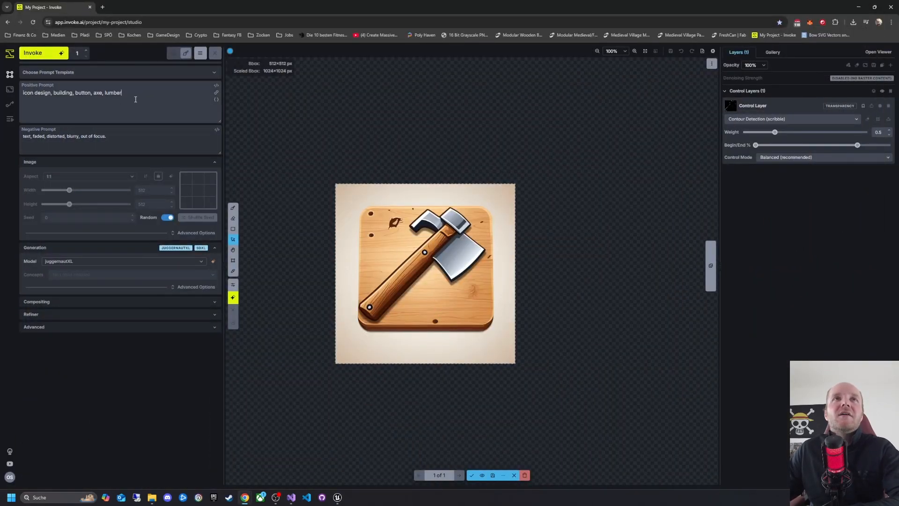
click(75, 94)
key(ctrl+Delete)
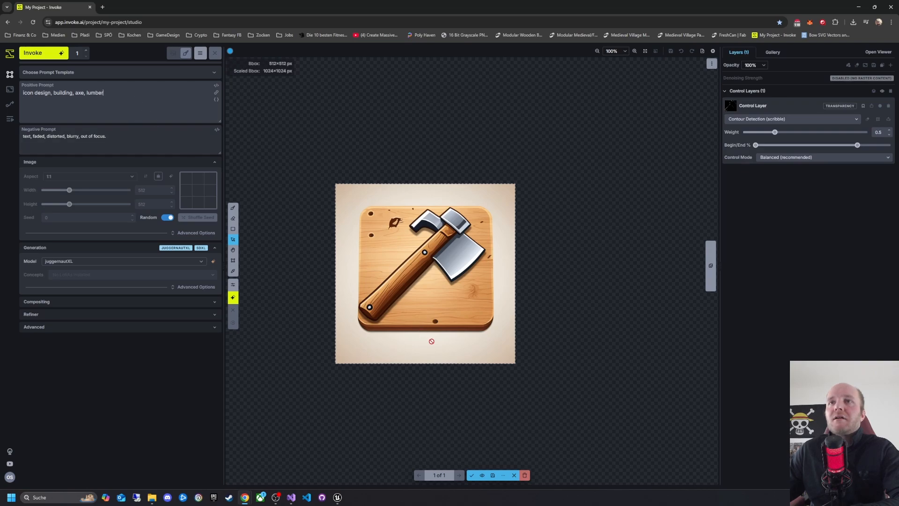
click(525, 474)
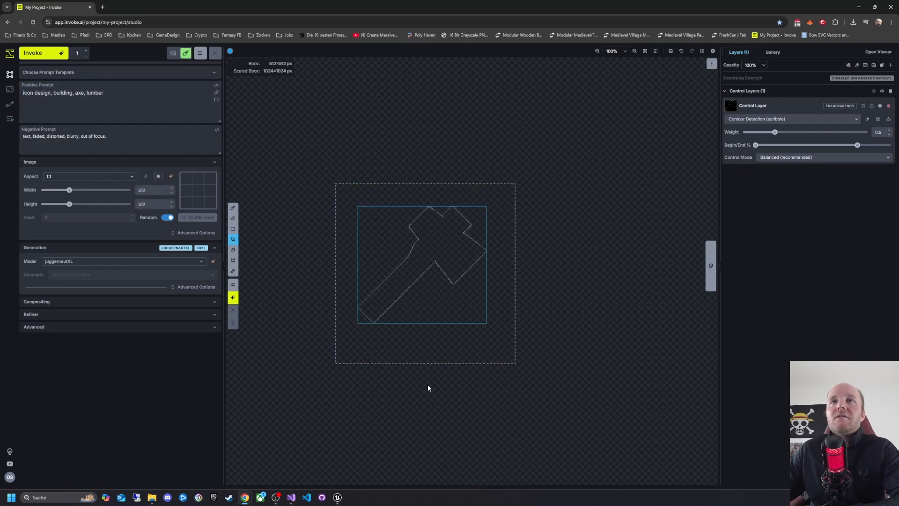
click(31, 54)
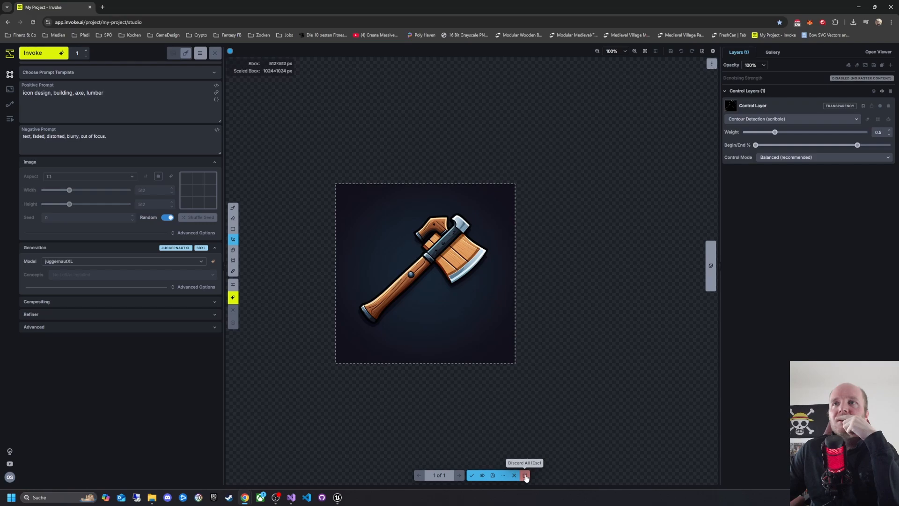
click(525, 475)
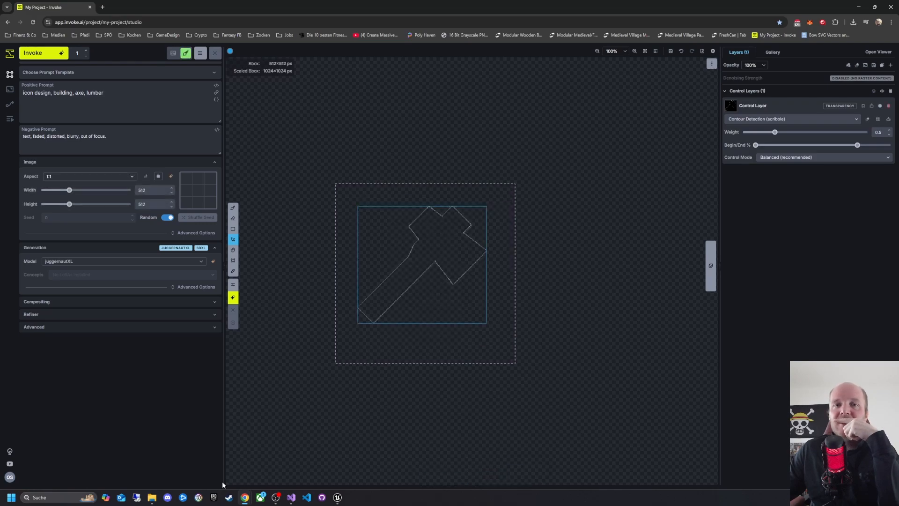
Open firewood-chop-axe-svgrepo-com - Kopie.png in Paint and fill the axe head and handle with white
click(153, 500)
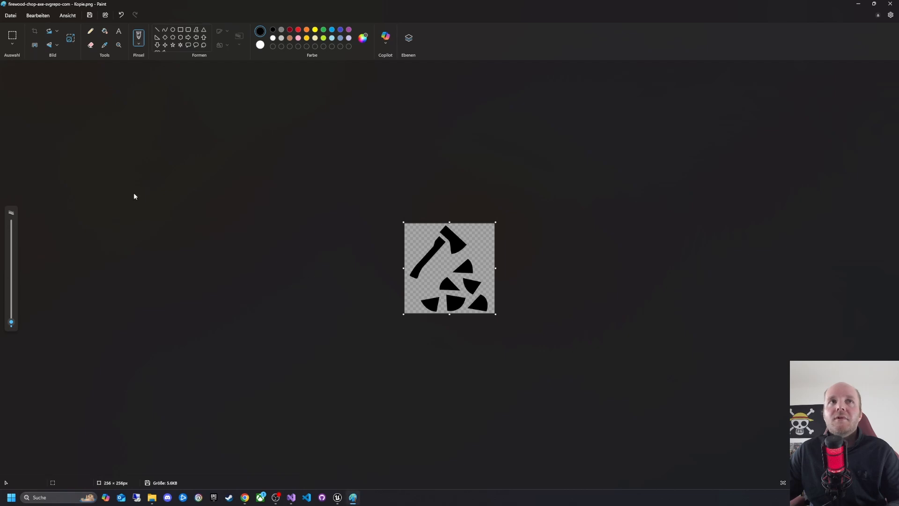
click(264, 46)
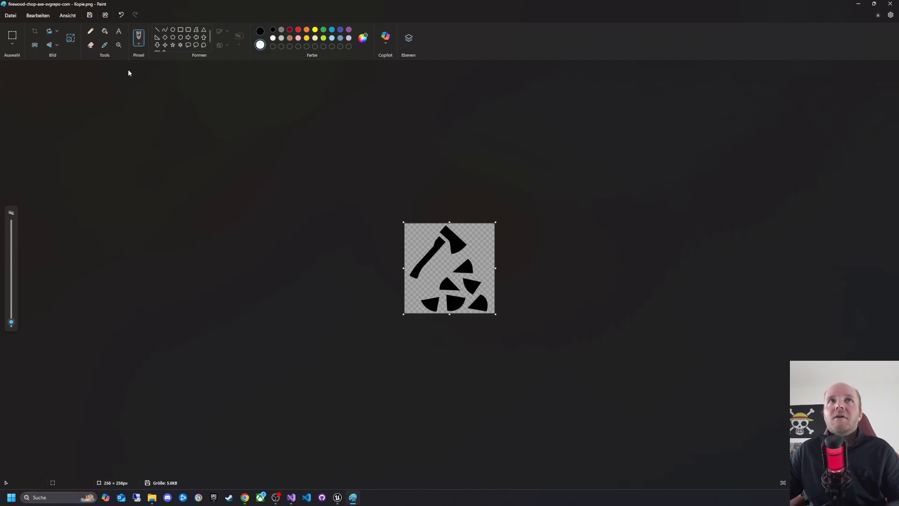
click(105, 32)
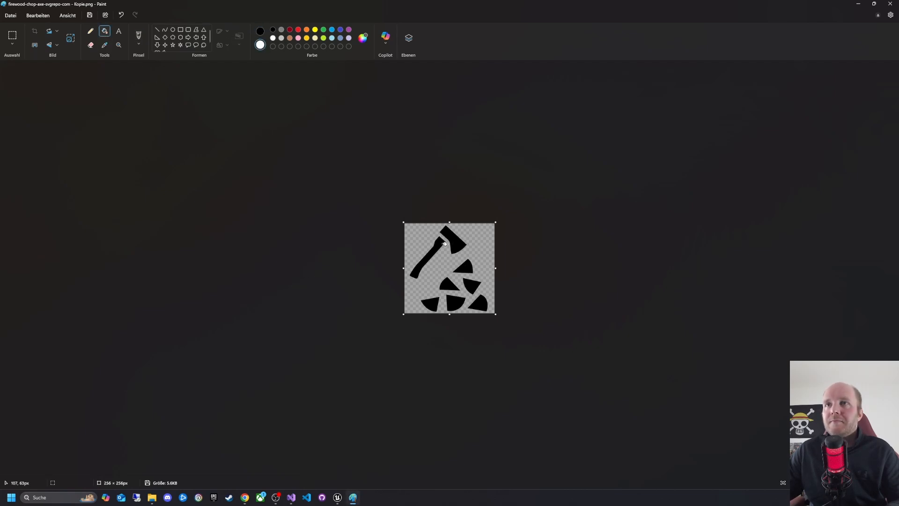
click(458, 245)
click(442, 249)
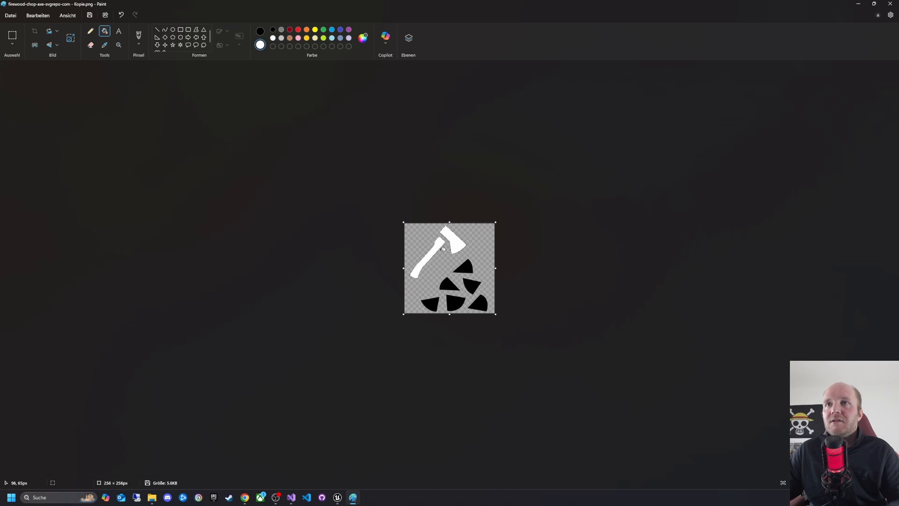
Fill the six black firewood pieces with white, save the image and close Paint
click(470, 268)
click(472, 284)
click(479, 303)
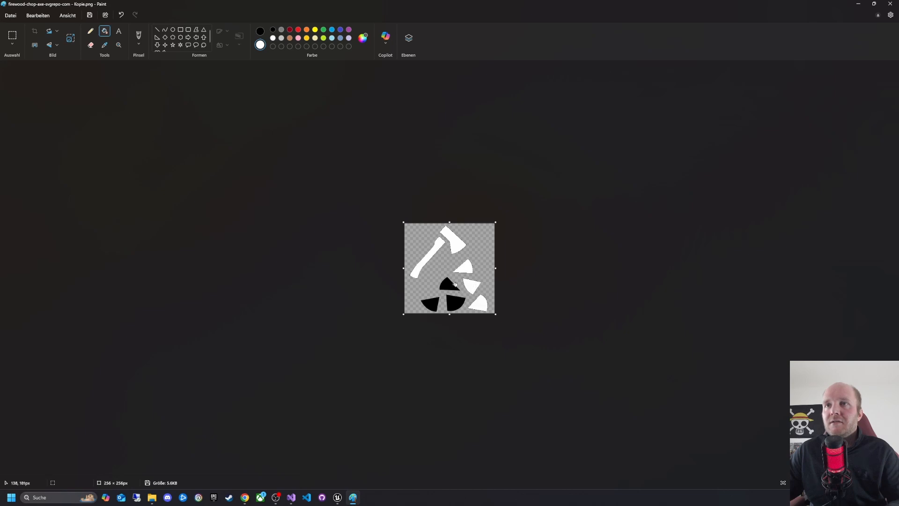
click(449, 286)
click(452, 302)
click(435, 303)
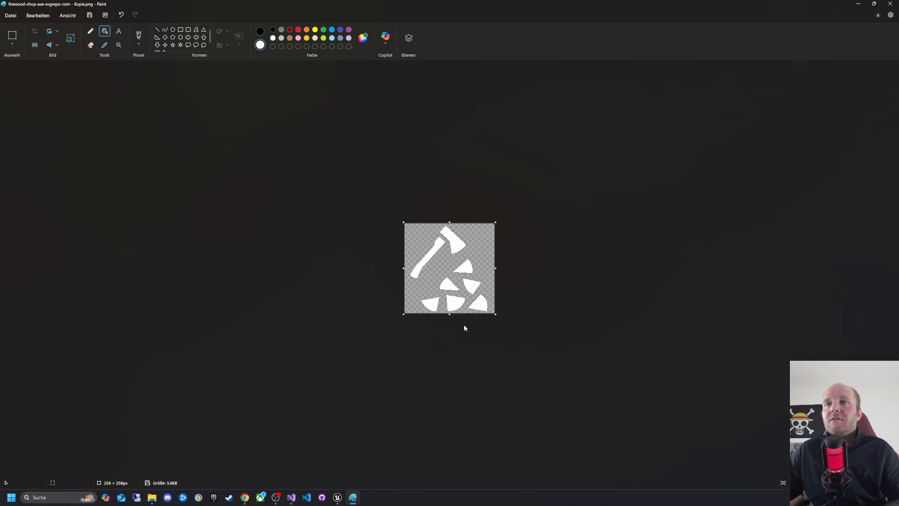
click(890, 4)
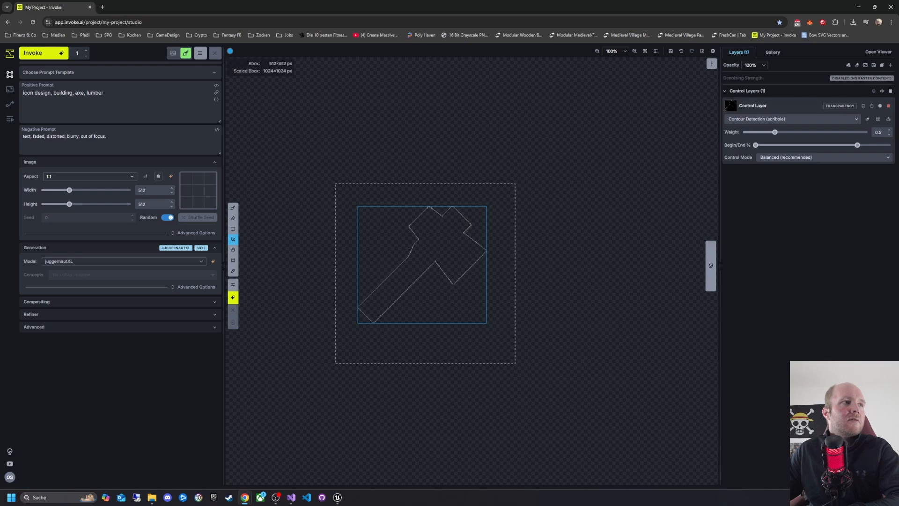
Import the white axe and firewood image into Invoke's assets and delete the old black version from the ResourceIcons board
drag(295, 352, 579, 339)
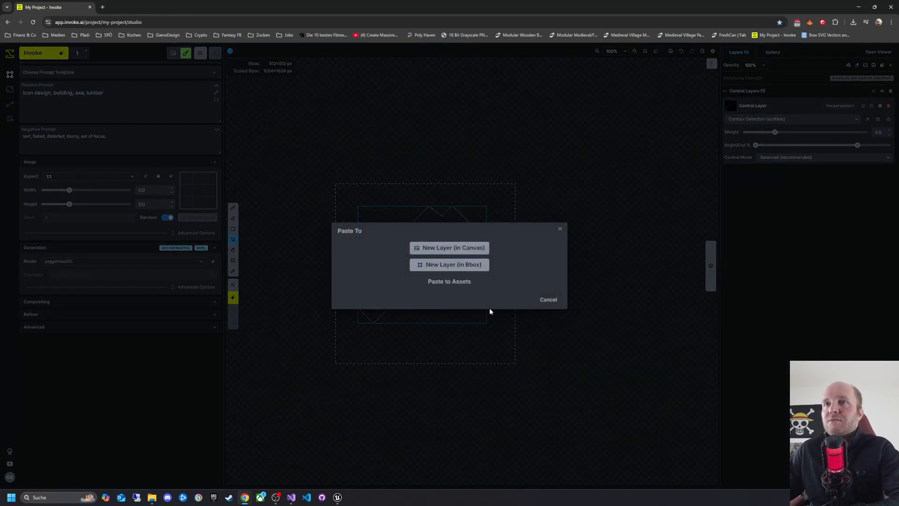
click(467, 282)
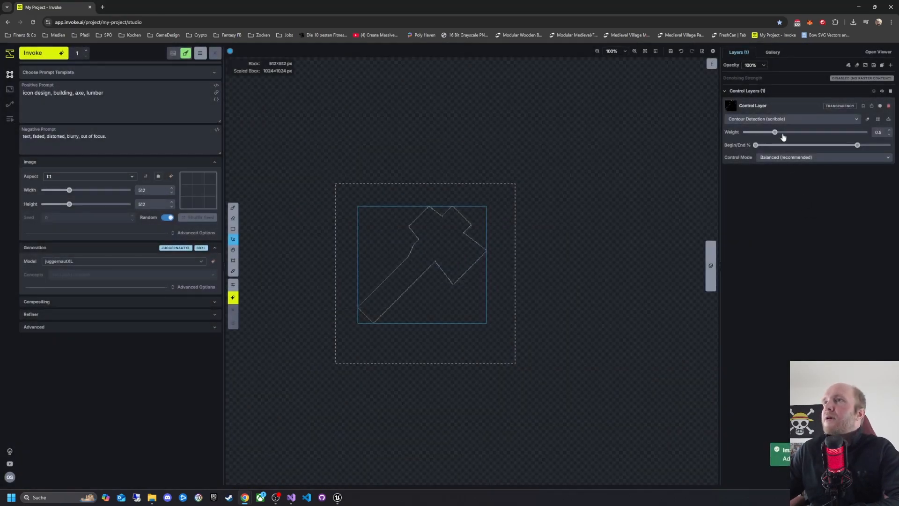
click(772, 52)
key(Delete)
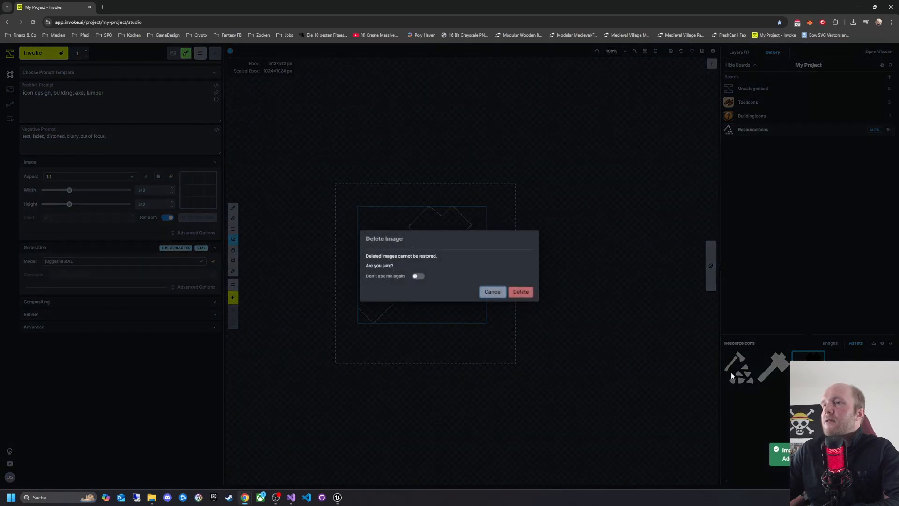
click(527, 293)
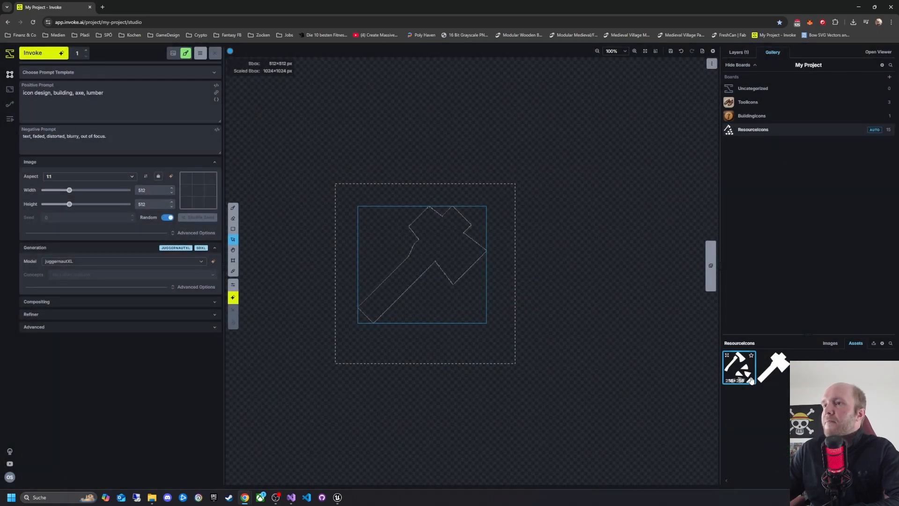
Add the white axe and firewood image as a control layer and enlarge it to fill most of the bounding box
drag(729, 366, 544, 257)
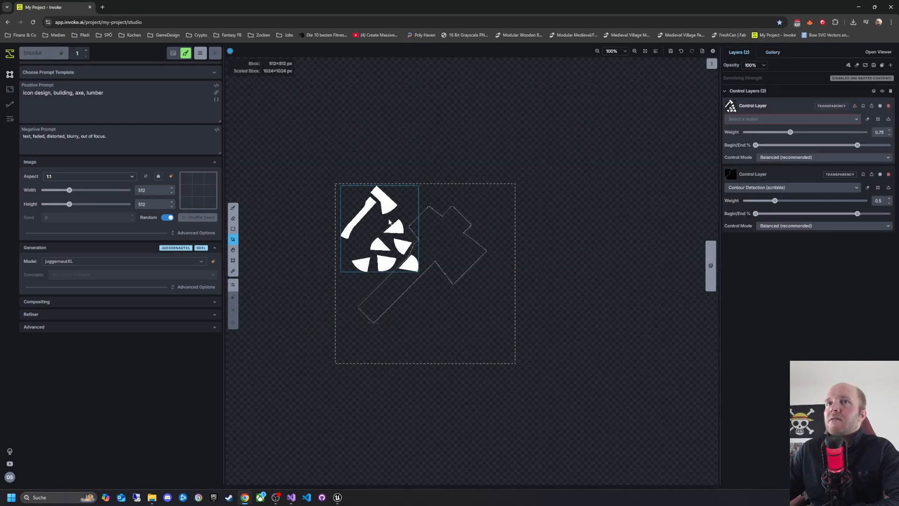
drag(389, 222, 406, 242)
right_click(389, 256)
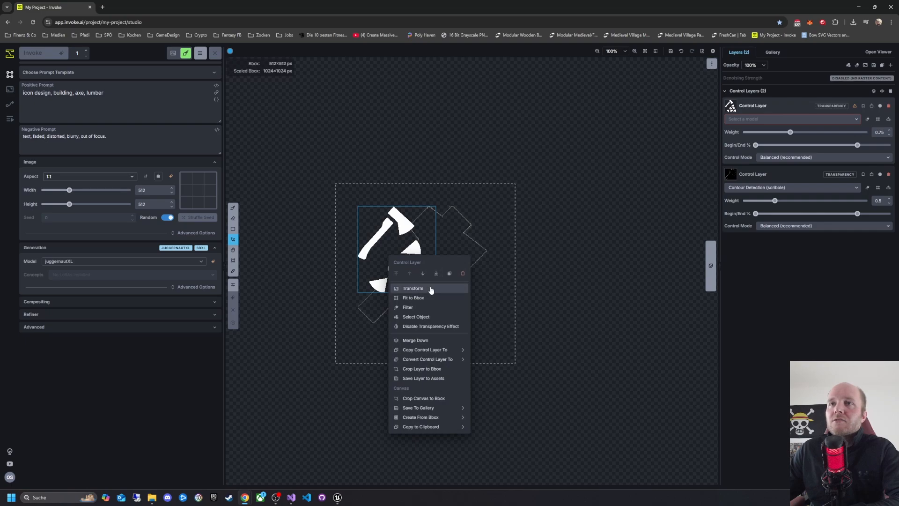
click(431, 289)
drag(436, 292, 485, 346)
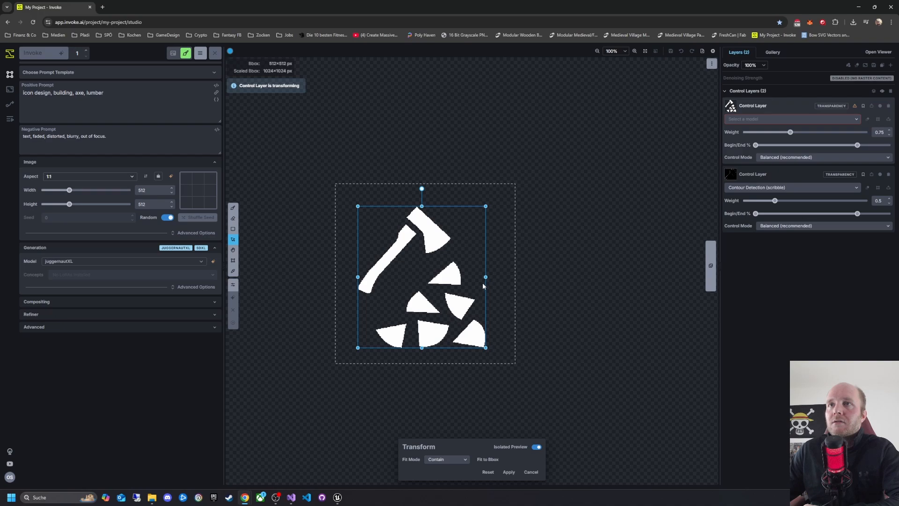
drag(485, 350, 493, 355)
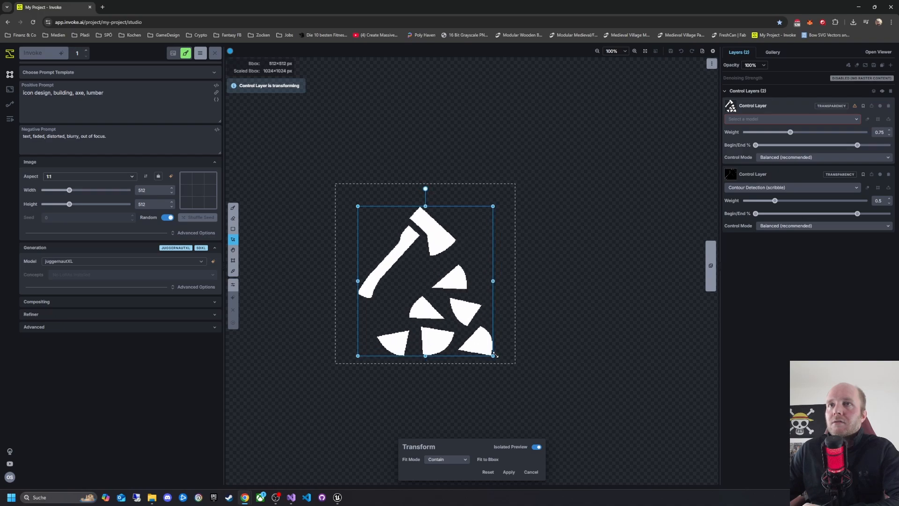
click(509, 472)
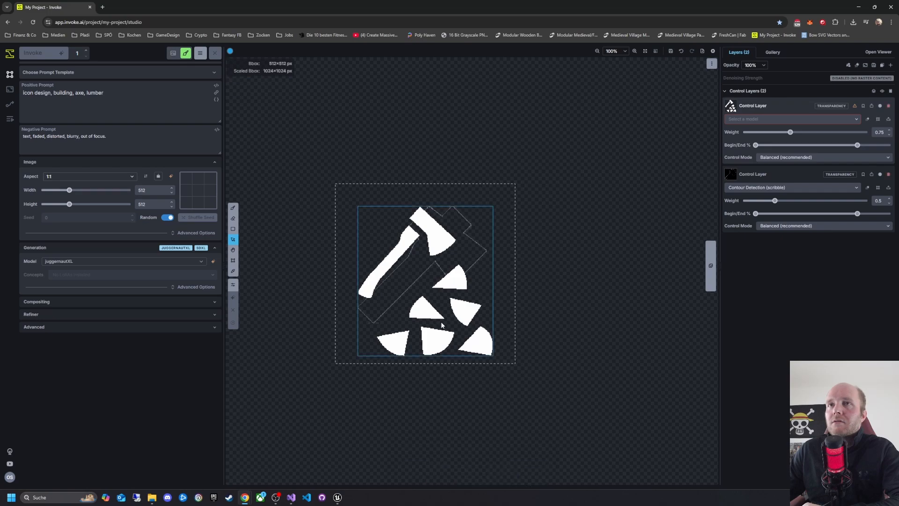
Nudge the axe and firewood layer up to center it vertically in the bounding box, and delete the old axe outline control layer
key(Up)
key(Up)
key(Up)
key(Up)
key(Up)
key(Up)
key(Up)
key(Up)
key(Up)
key(Up)
key(Up)
key(Up)
key(Up)
key(Up)
key(Up)
key(Up)
key(Up)
key(Up)
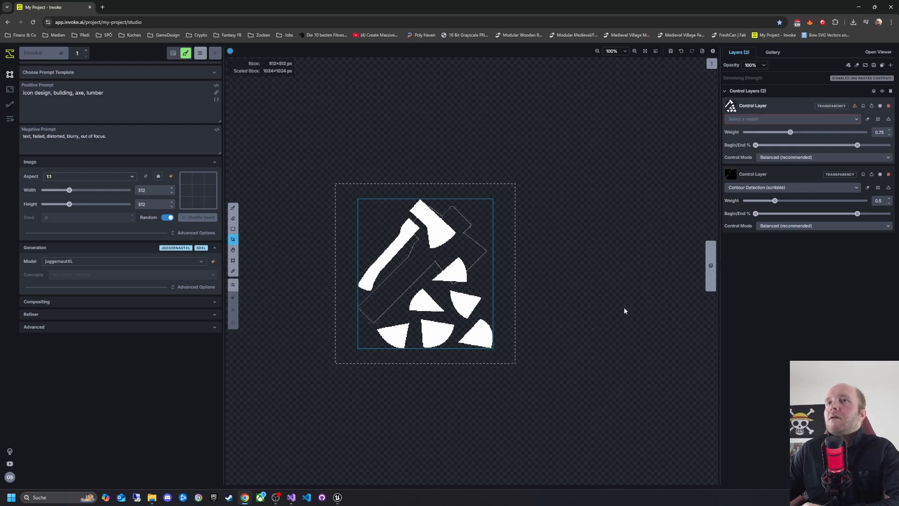
click(888, 175)
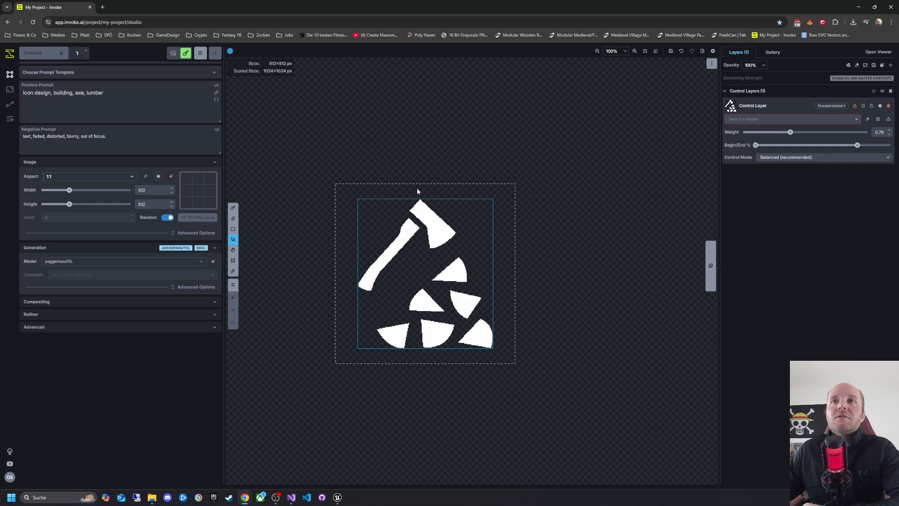
Set the control layer's model to Contour Detection (scribble), apply its edge detection filter and generate an image
click(844, 122)
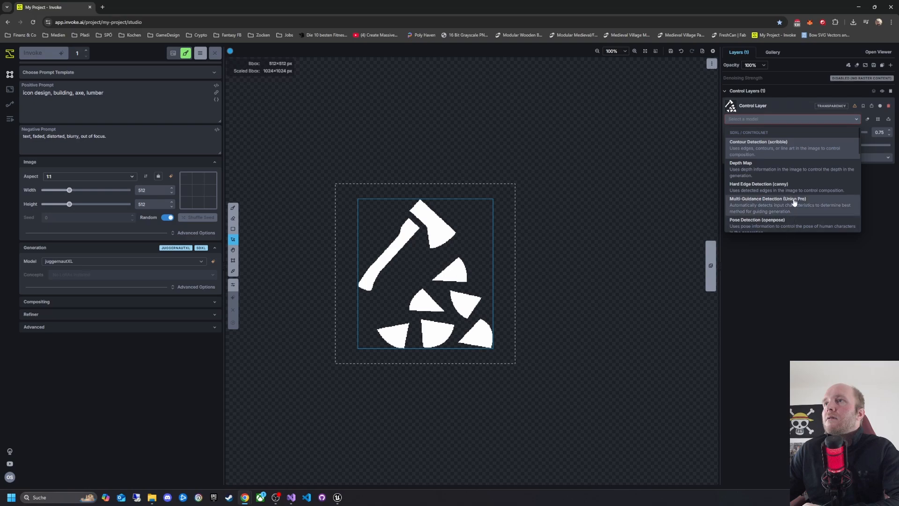
click(796, 168)
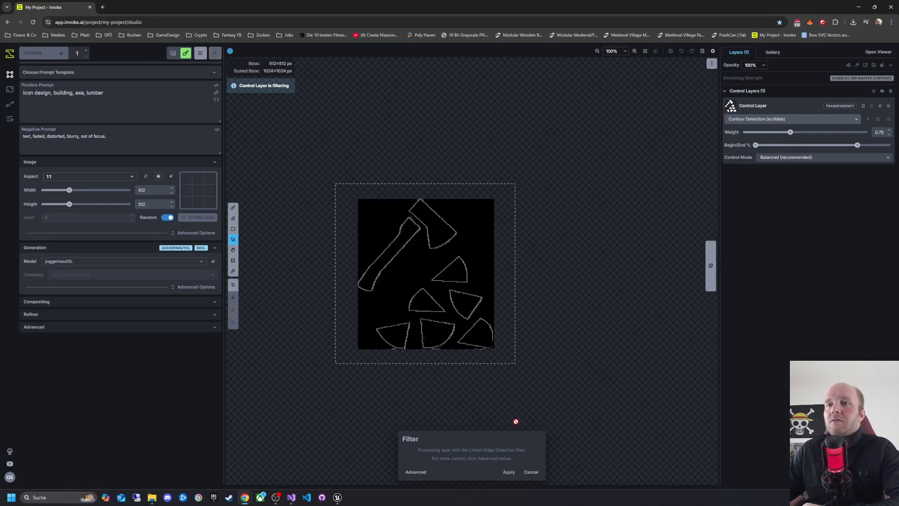
click(508, 471)
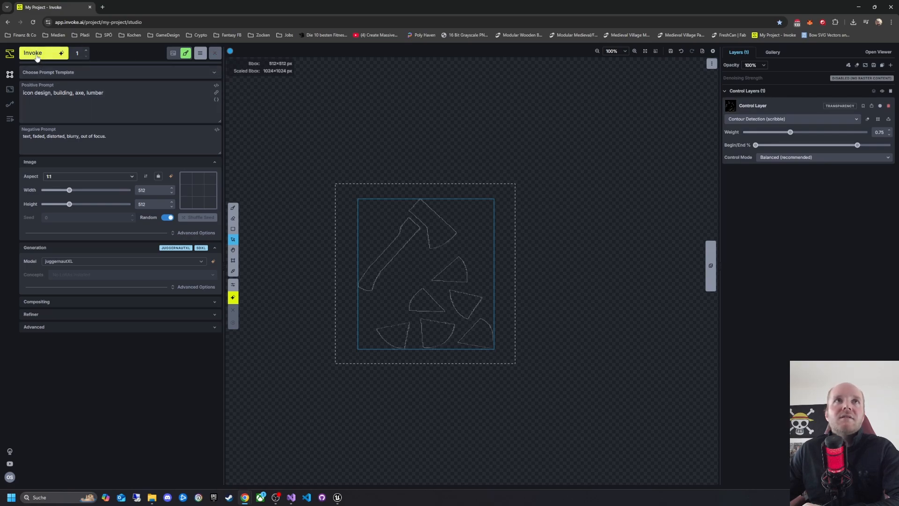
key(ctrl+Return)
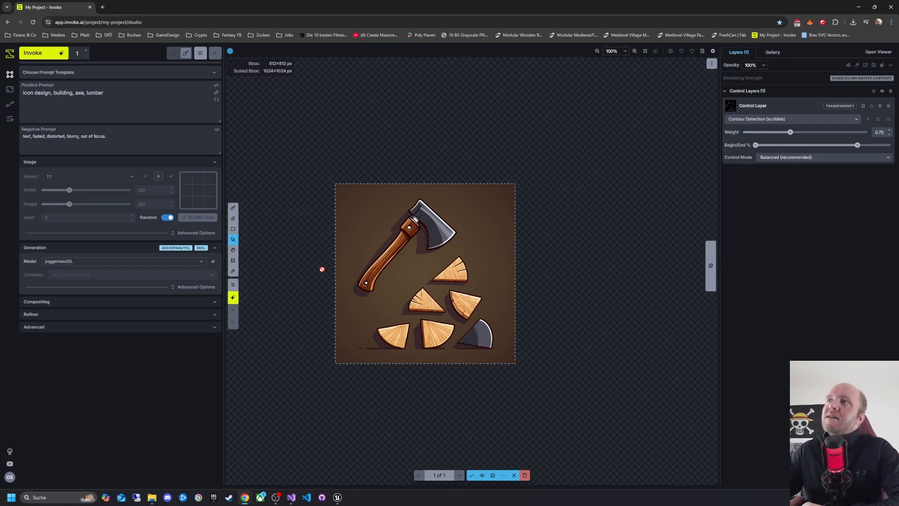
Look through the BuildingIcons, ToolIcons and ResourceIcons boards and import the log pile image into the ResourceIcons assets
click(772, 53)
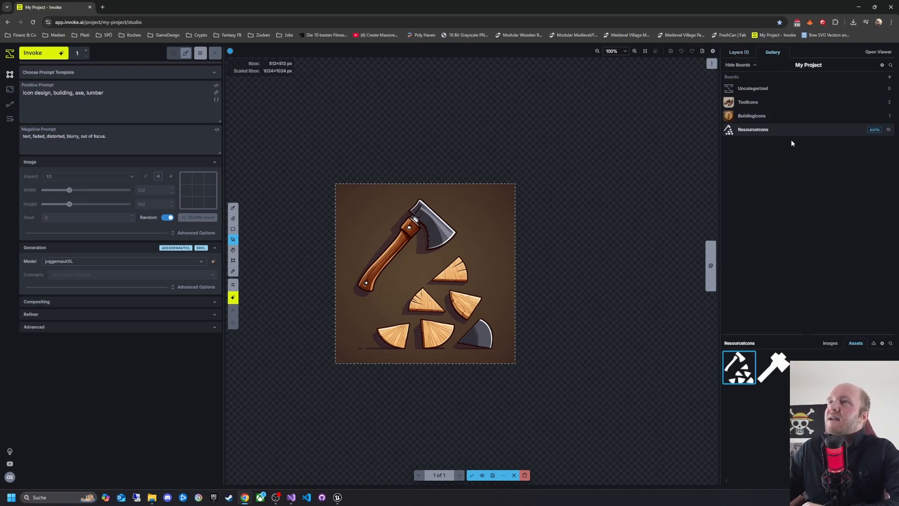
click(768, 118)
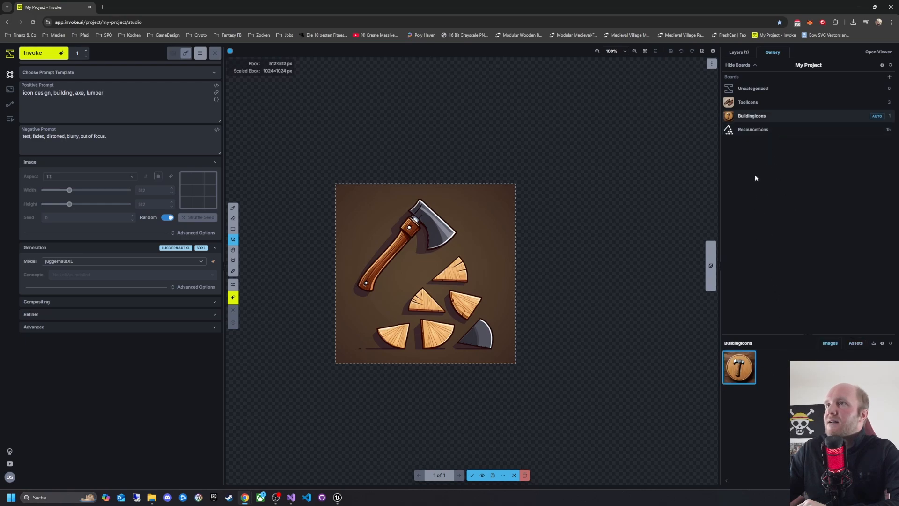
click(755, 100)
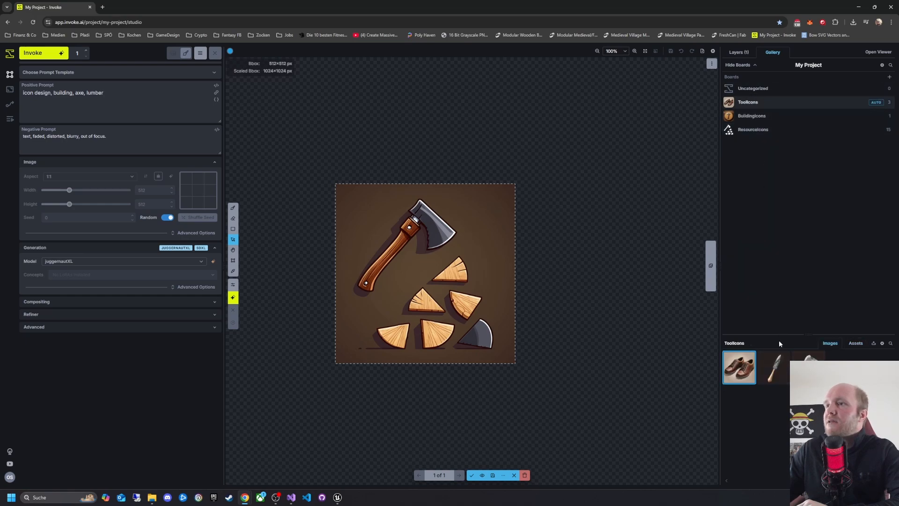
click(760, 131)
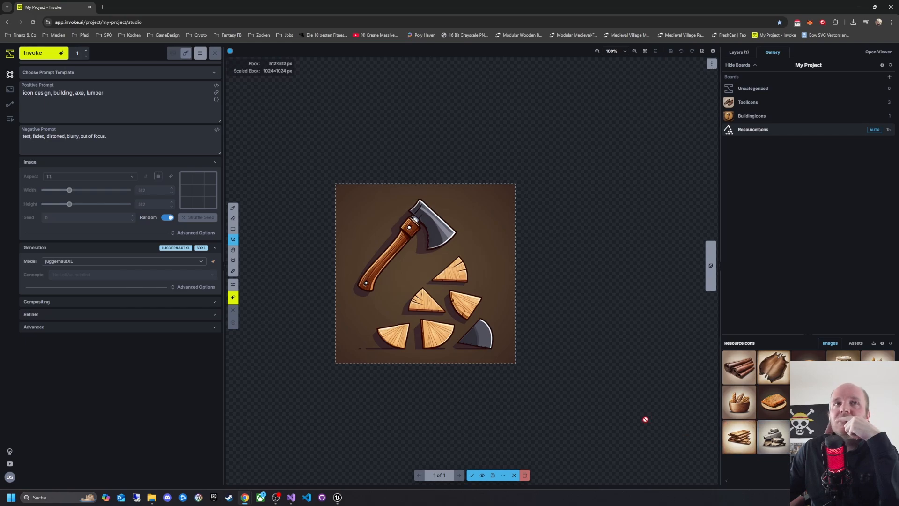
click(152, 498)
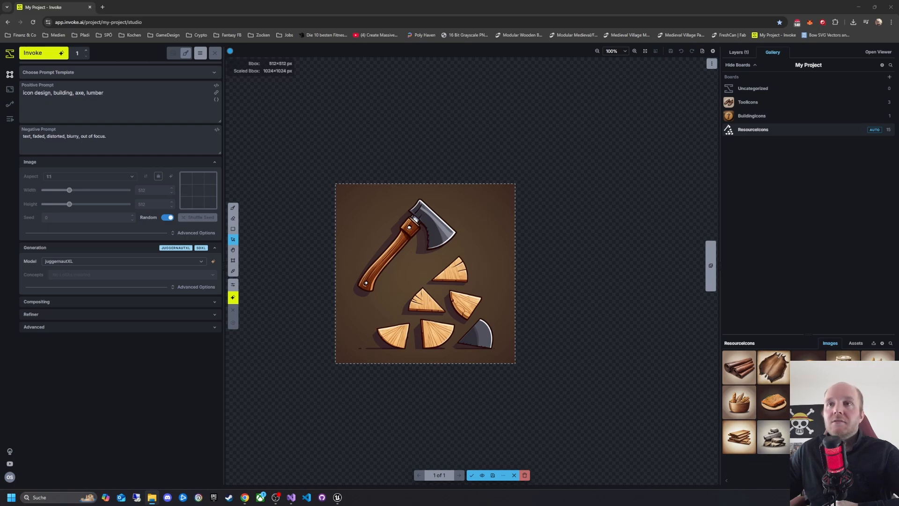
drag(321, 328, 365, 322)
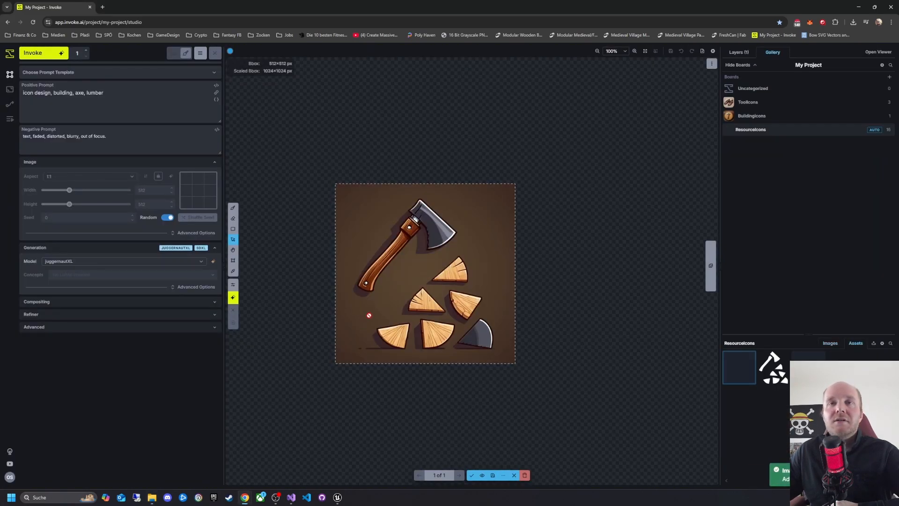
drag(747, 375, 491, 318)
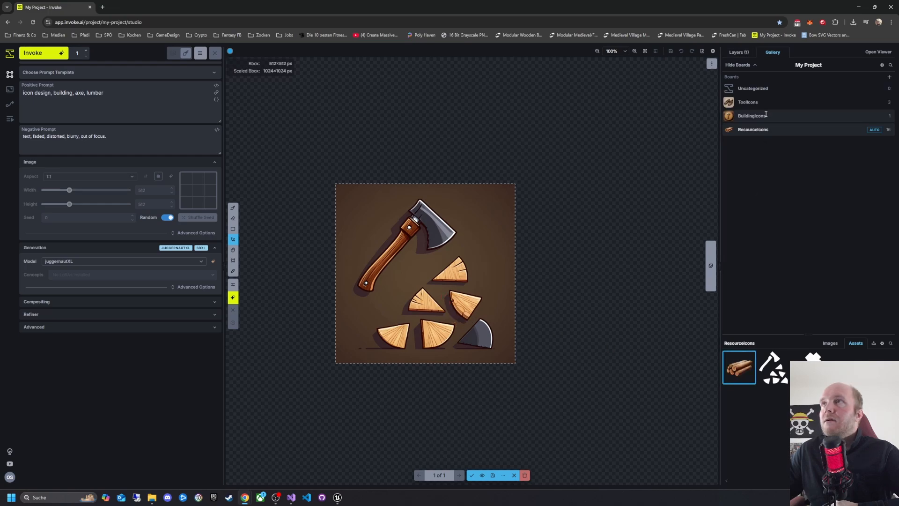
Accept the generated axe and firewood image as a raster layer and delete the control layer
click(744, 52)
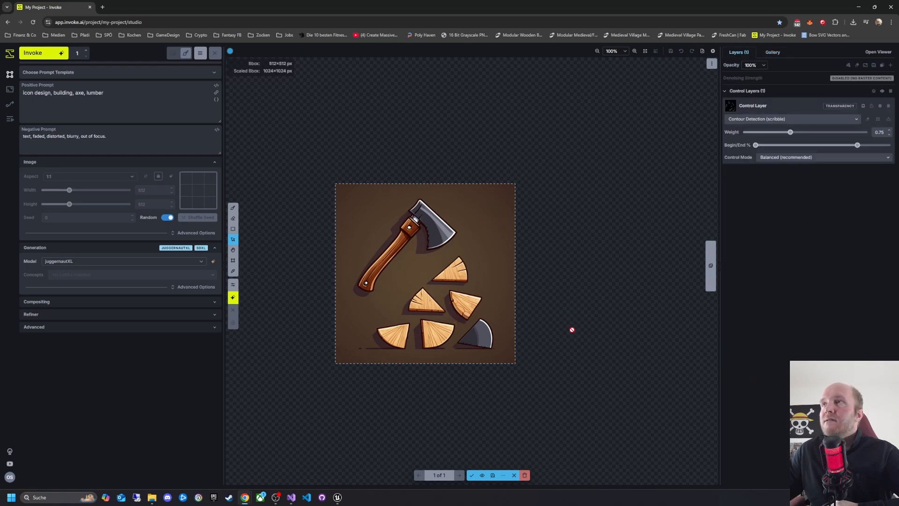
click(471, 474)
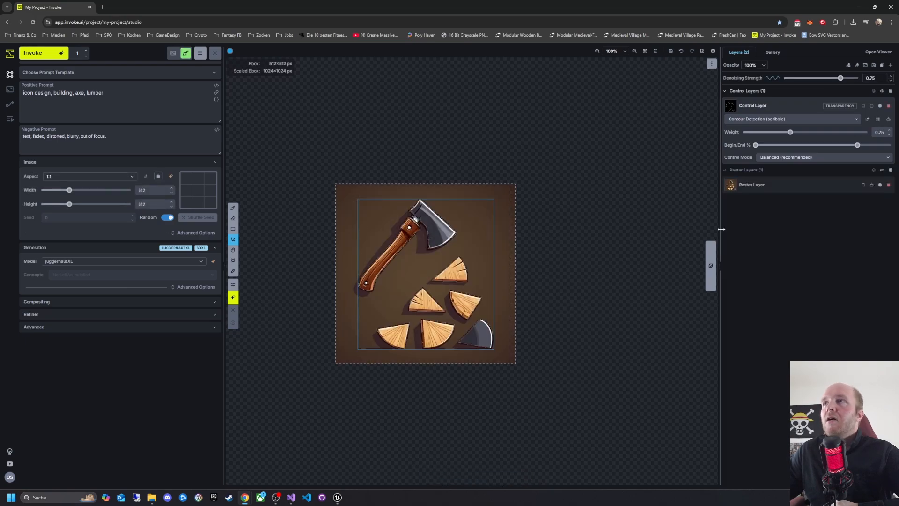
click(889, 107)
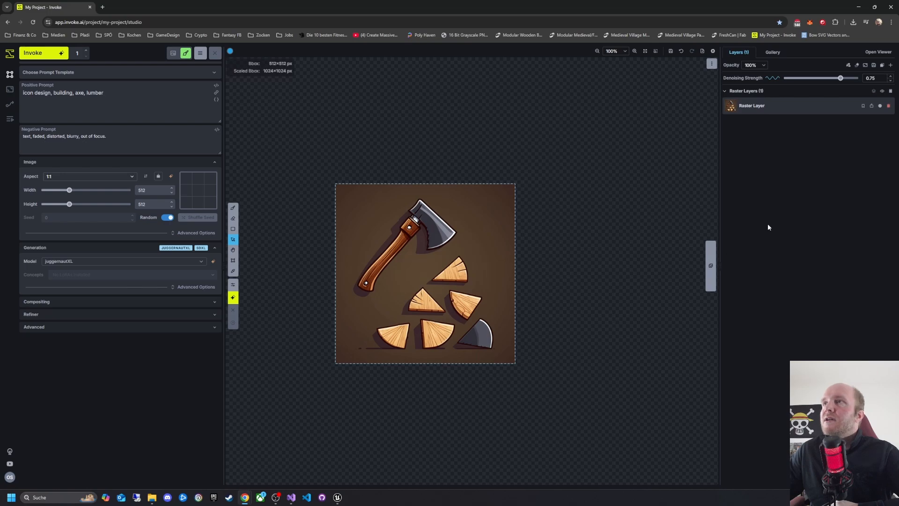
Add the log pile asset as a new raster layer and move it over the firewood pieces below the axe
click(772, 52)
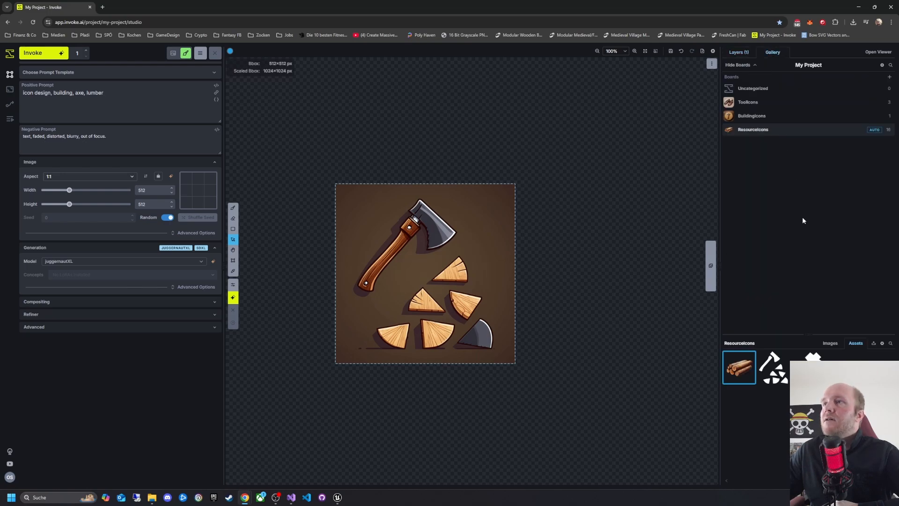
drag(738, 367, 396, 177)
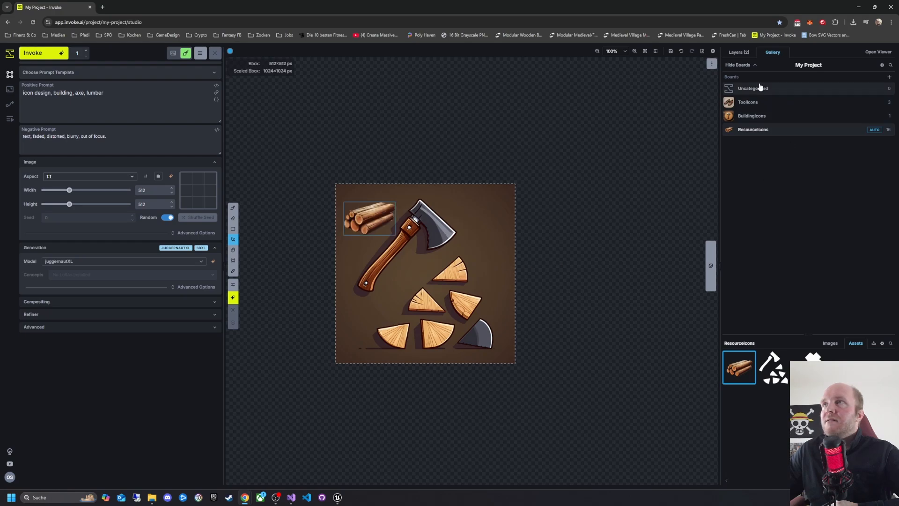
click(738, 52)
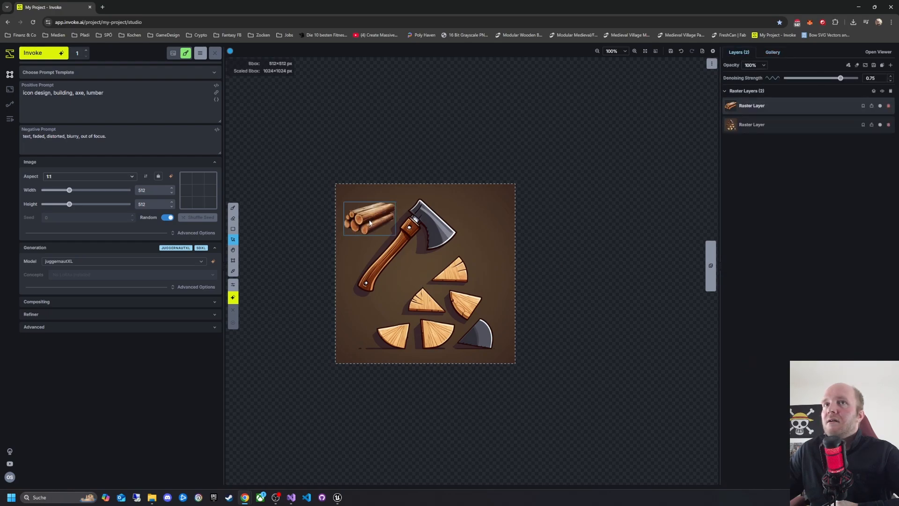
drag(369, 223, 431, 303)
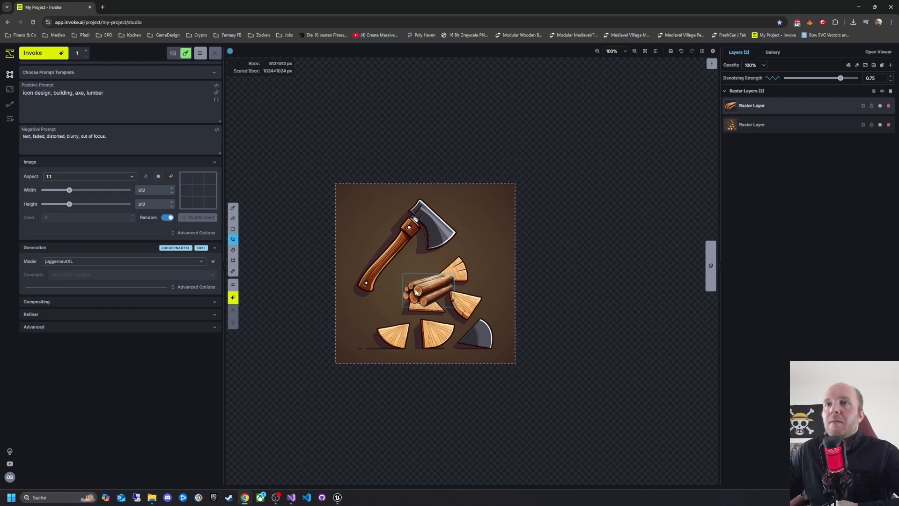
Transform the log pile layer by enlarging it proportionally to nearly twice its size below the axe, and apply the transform
right_click(431, 295)
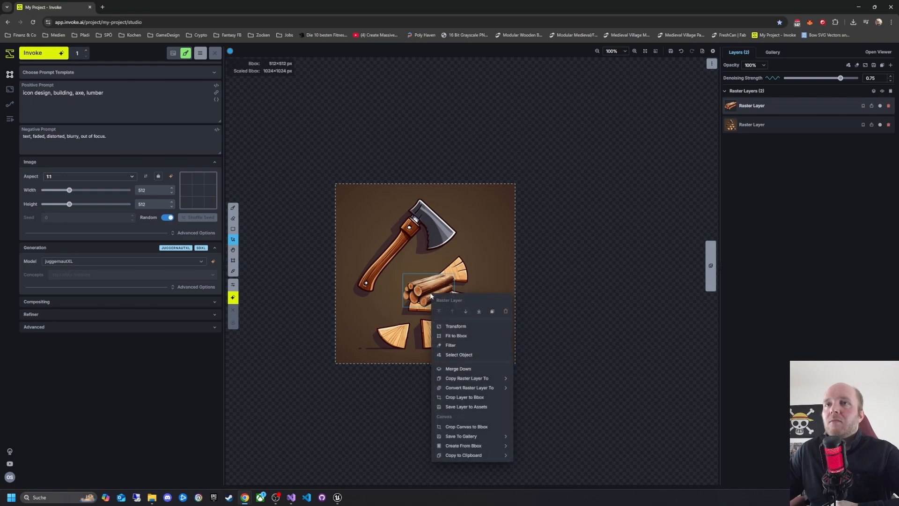
click(484, 325)
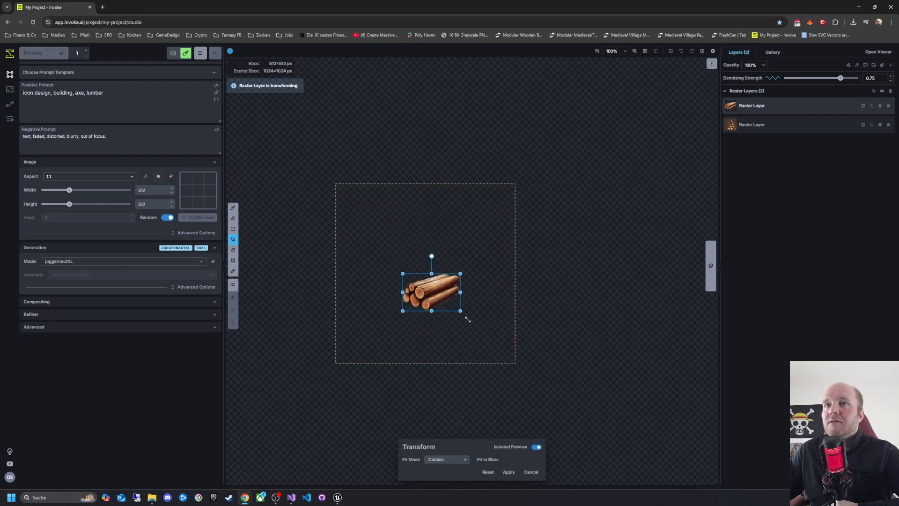
drag(467, 319, 497, 347)
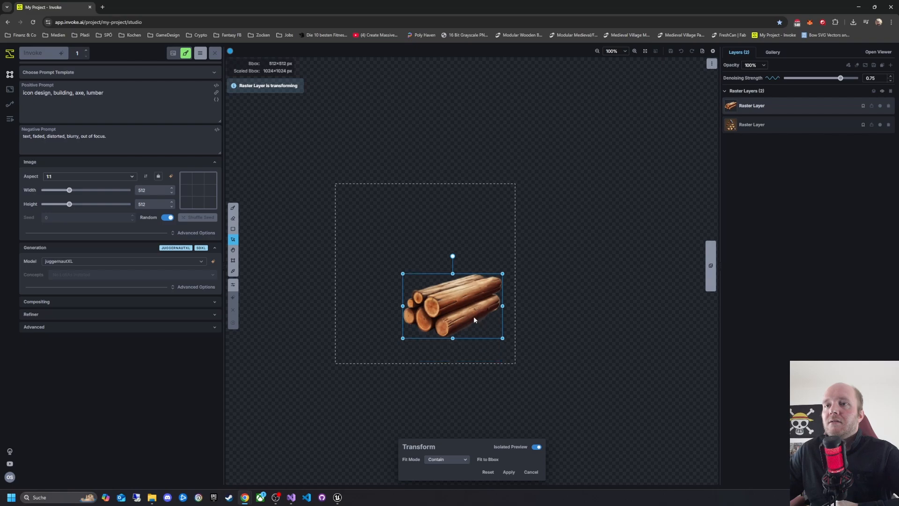
click(508, 471)
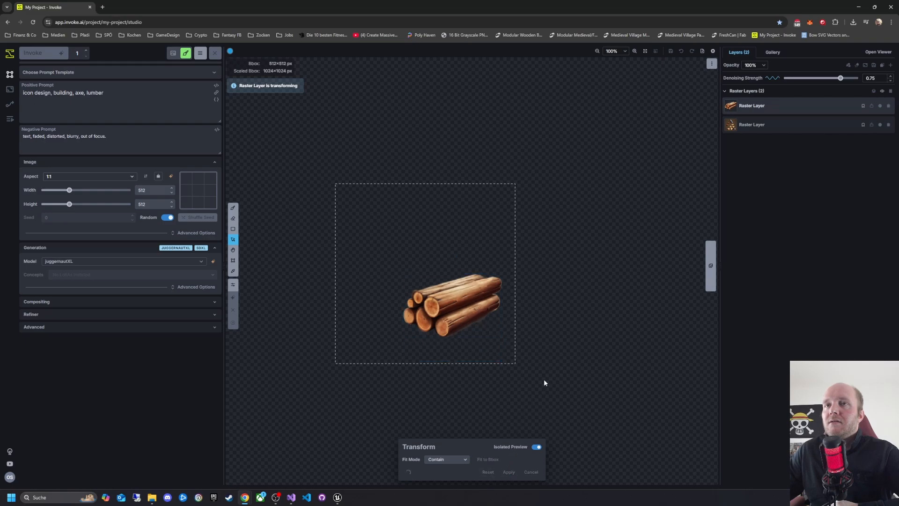
mouse_move(456, 310)
mouse_down()
mouse_move(440, 314)
mouse_move(449, 319)
mouse_move(448, 302)
mouse_move(450, 313)
mouse_up()
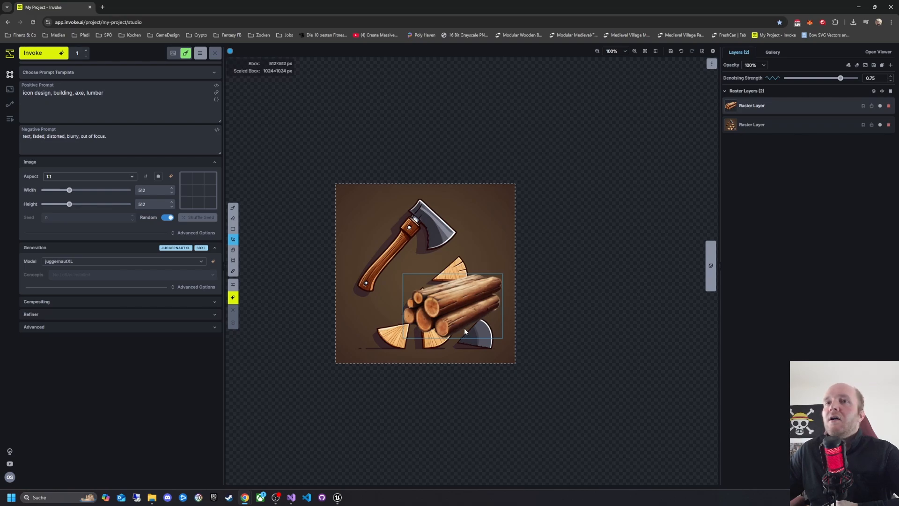
mouse_move(465, 327)
mouse_down()
mouse_move(452, 323)
mouse_move(463, 331)
mouse_up()
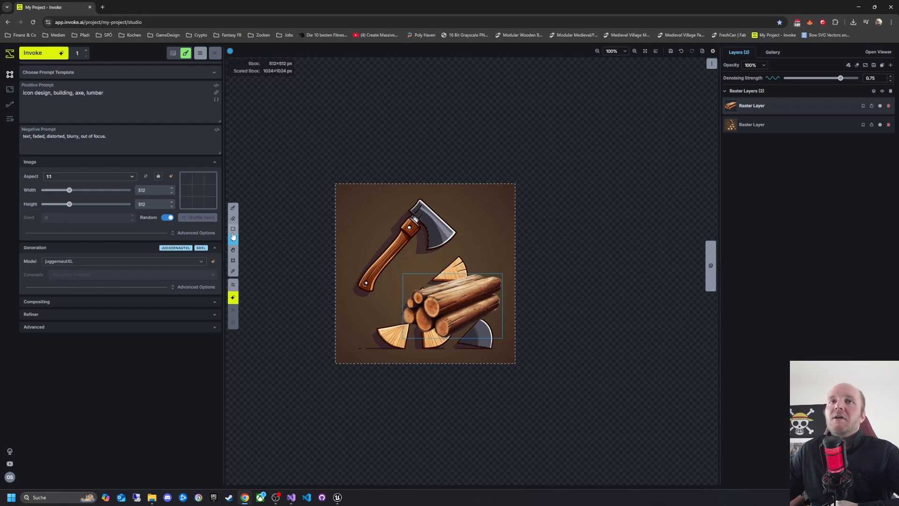
Erase the brown background, firewood wedges and loose blade from the axe's raster layer, using eraser widths of 50 px and 23 px
click(794, 124)
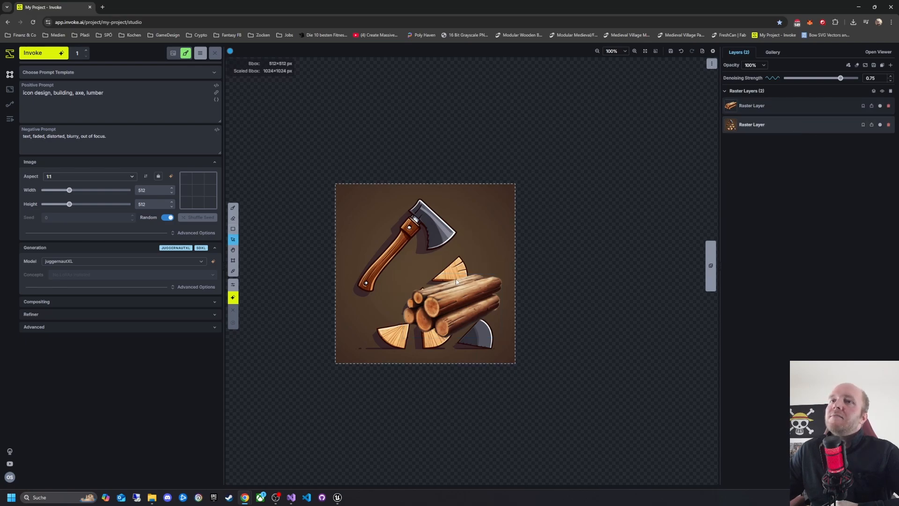
click(233, 220)
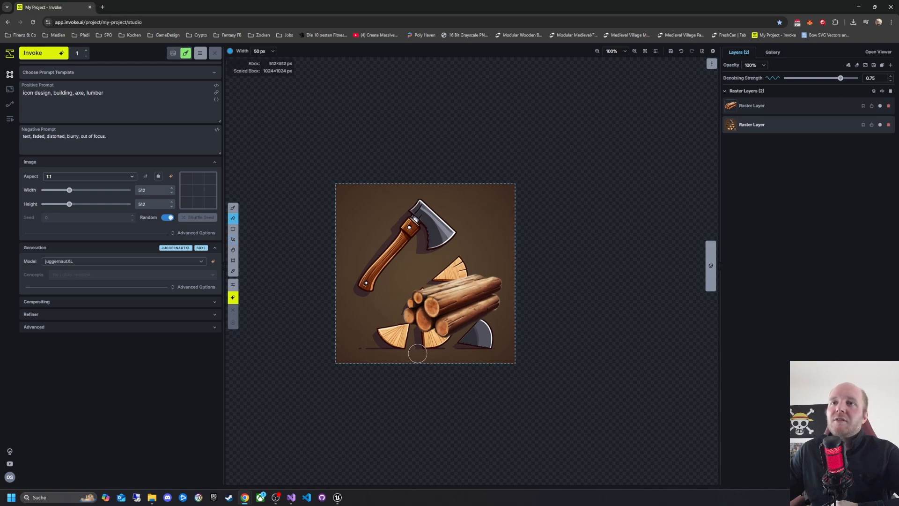
mouse_move(449, 288)
mouse_down()
mouse_move(362, 368)
mouse_move(499, 254)
mouse_move(391, 316)
mouse_move(474, 264)
mouse_move(440, 293)
mouse_move(466, 349)
mouse_move(555, 243)
mouse_move(470, 286)
mouse_move(444, 330)
mouse_move(489, 287)
mouse_move(474, 310)
mouse_move(376, 351)
mouse_move(526, 336)
mouse_move(539, 270)
mouse_move(488, 313)
mouse_move(469, 361)
mouse_up()
mouse_move(434, 396)
mouse_down()
mouse_move(465, 307)
mouse_move(385, 312)
mouse_move(339, 355)
mouse_move(407, 294)
mouse_move(353, 342)
mouse_move(342, 370)
mouse_move(392, 296)
mouse_move(503, 241)
mouse_move(515, 186)
mouse_move(410, 182)
mouse_move(355, 262)
mouse_move(340, 335)
mouse_move(345, 185)
mouse_move(339, 256)
mouse_move(367, 190)
mouse_move(350, 250)
mouse_move(395, 181)
mouse_move(366, 221)
mouse_move(376, 178)
mouse_move(355, 187)
mouse_move(356, 205)
mouse_move(451, 187)
mouse_move(488, 217)
mouse_move(502, 193)
mouse_move(499, 227)
mouse_move(491, 190)
mouse_move(482, 237)
mouse_move(439, 194)
mouse_move(471, 234)
mouse_move(467, 249)
mouse_move(429, 264)
mouse_move(414, 258)
mouse_move(375, 306)
mouse_move(351, 317)
mouse_move(352, 302)
mouse_move(371, 303)
mouse_move(350, 296)
mouse_up()
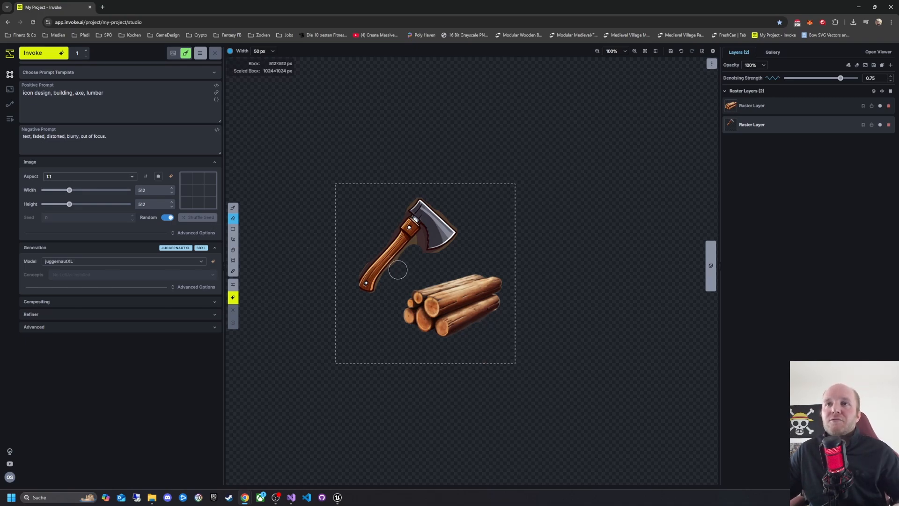
scroll(396, 263, down, 2)
scroll(402, 264, up, 3)
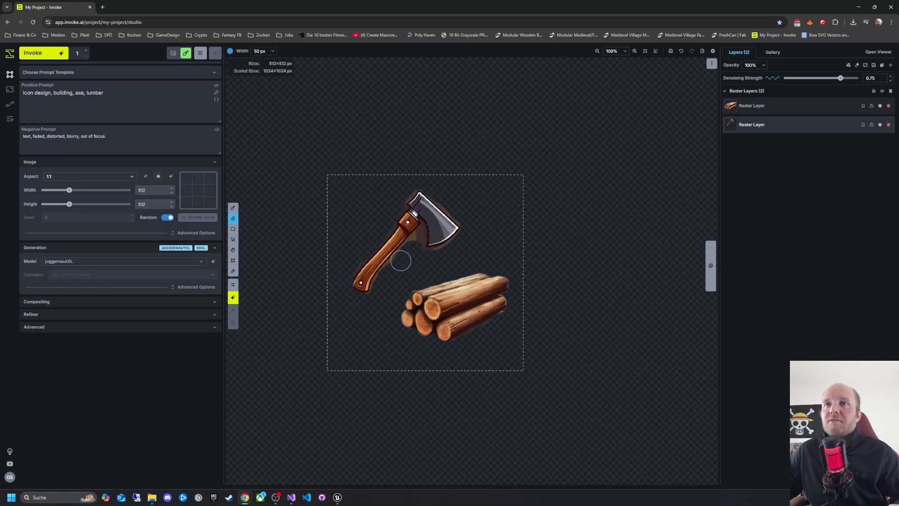
key(bracketleft)
key(bracketleft)
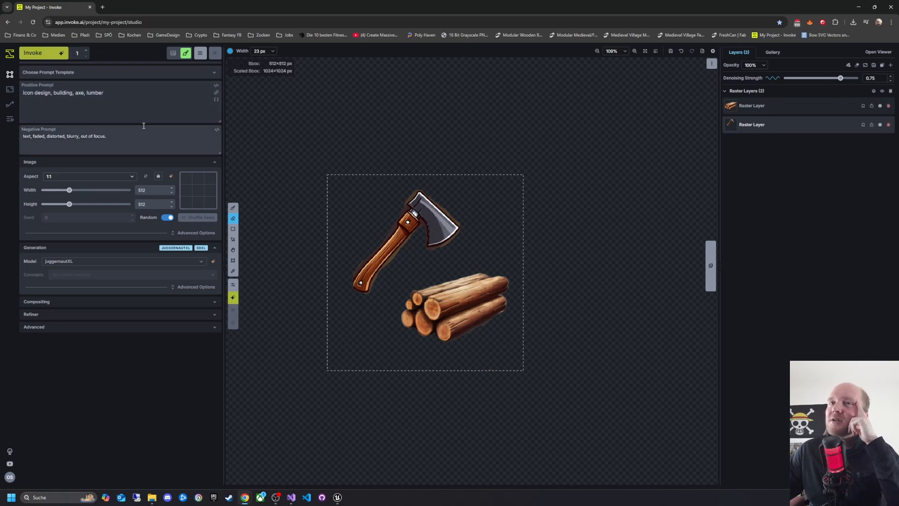
Generate an image from the axe and log layers, compare it repeatedly with the original composition and discard the result
key(ctrl+Return)
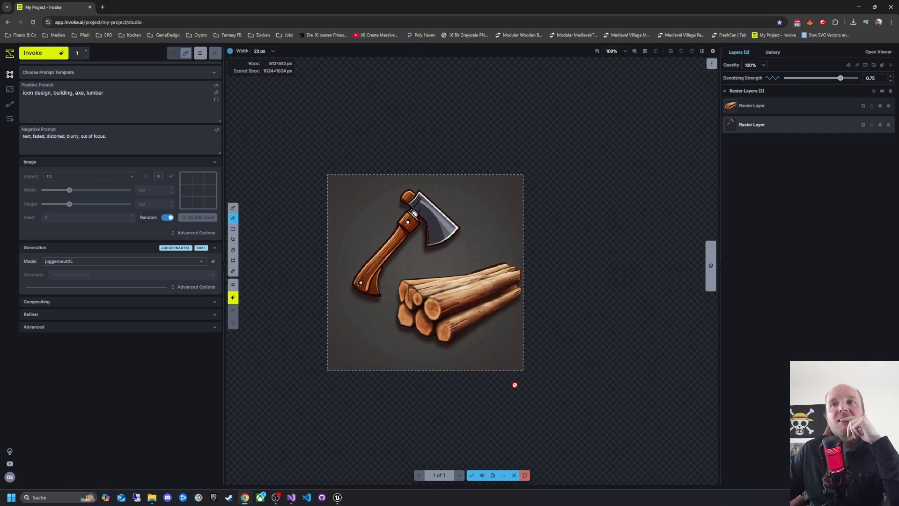
click(773, 110)
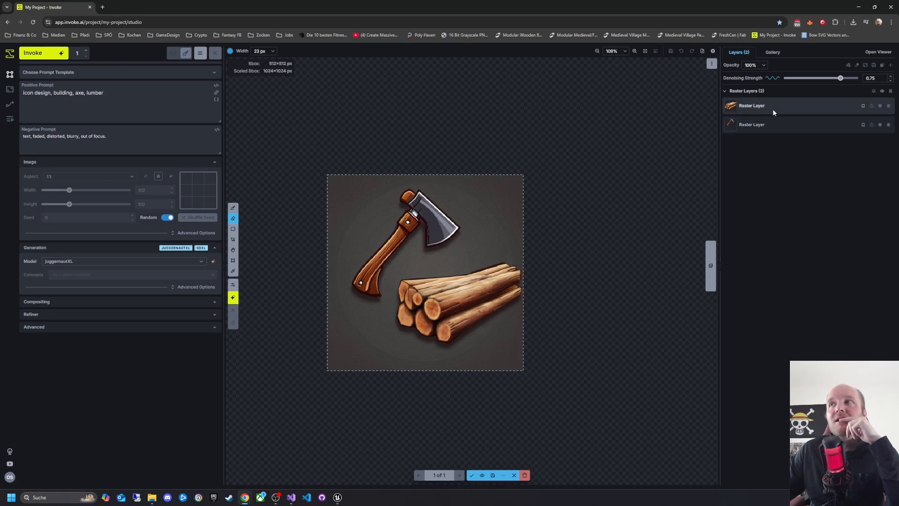
click(483, 475)
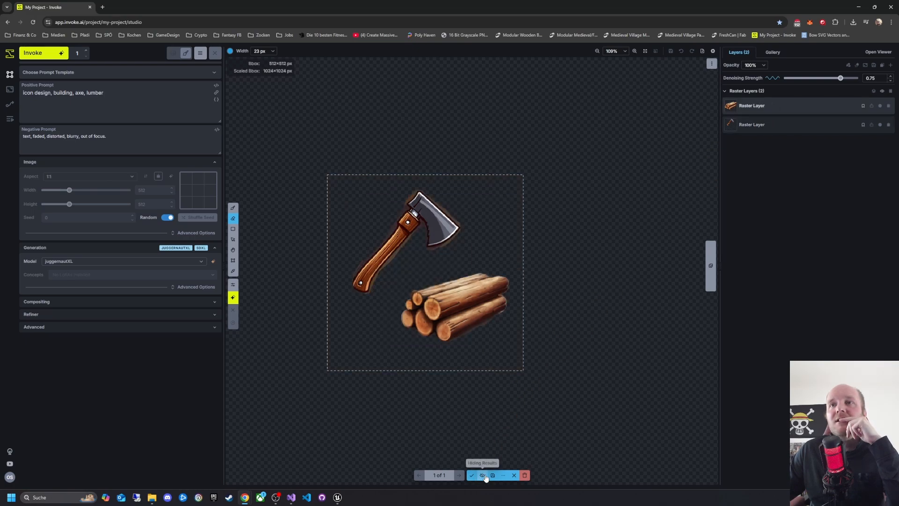
click(484, 475)
click(484, 476)
click(483, 475)
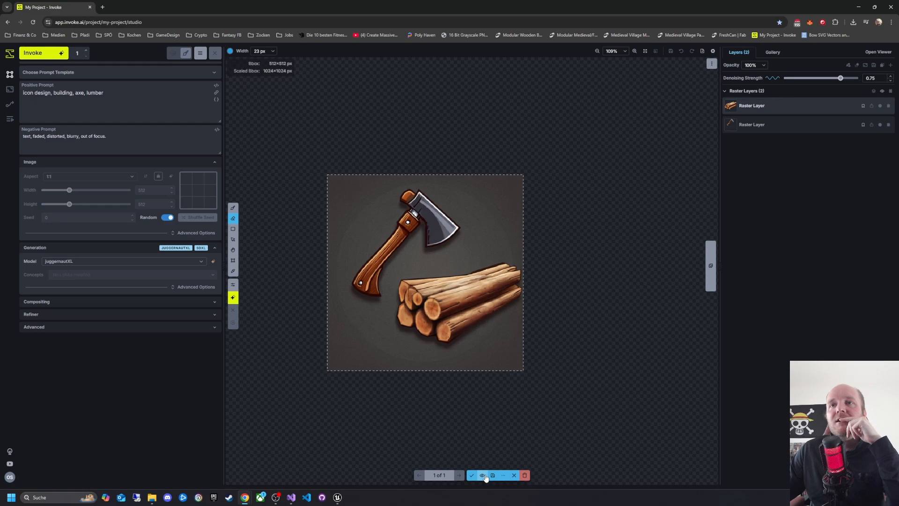
click(483, 475)
click(483, 476)
click(483, 475)
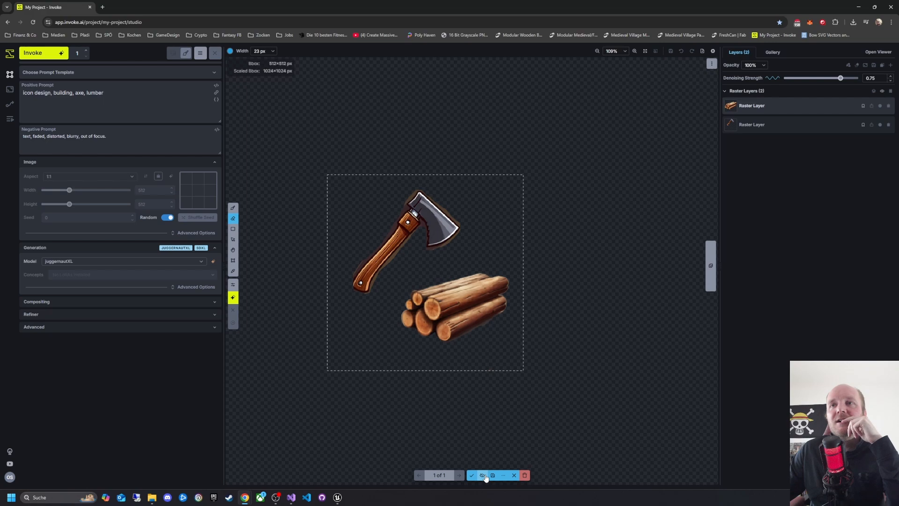
click(483, 475)
click(484, 475)
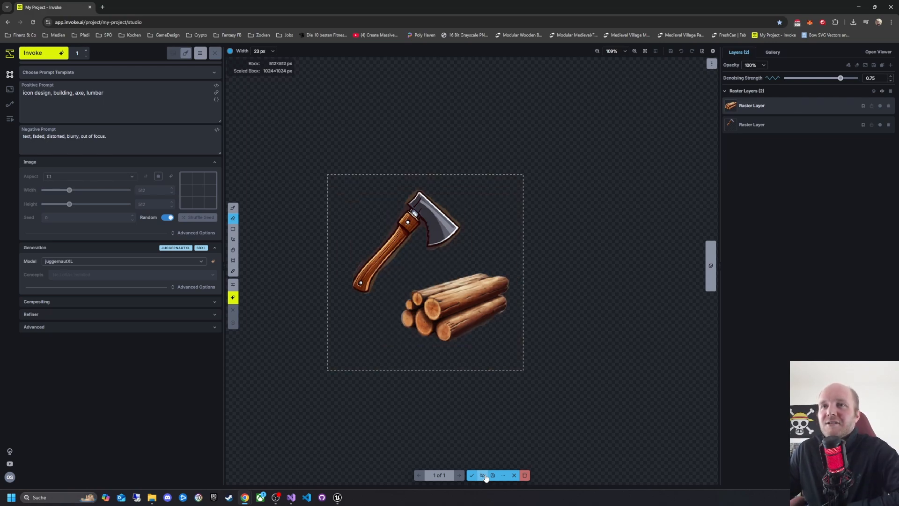
click(483, 475)
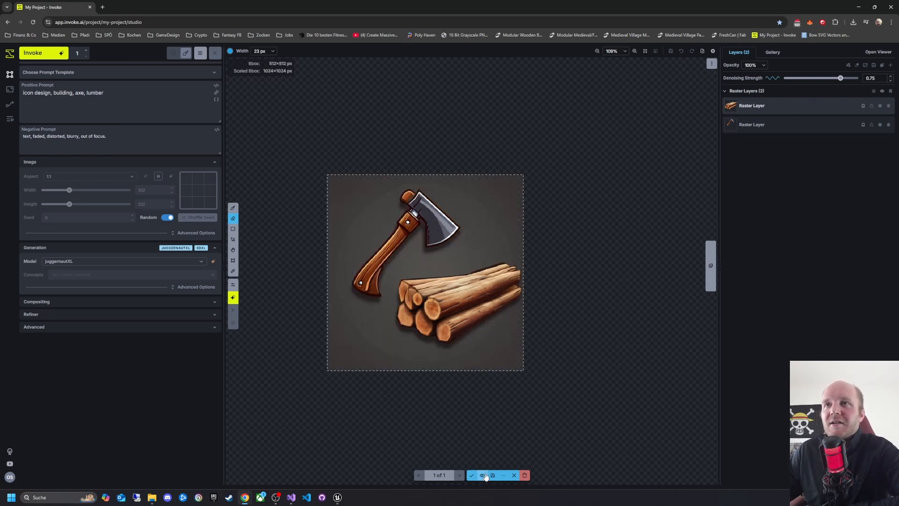
click(483, 475)
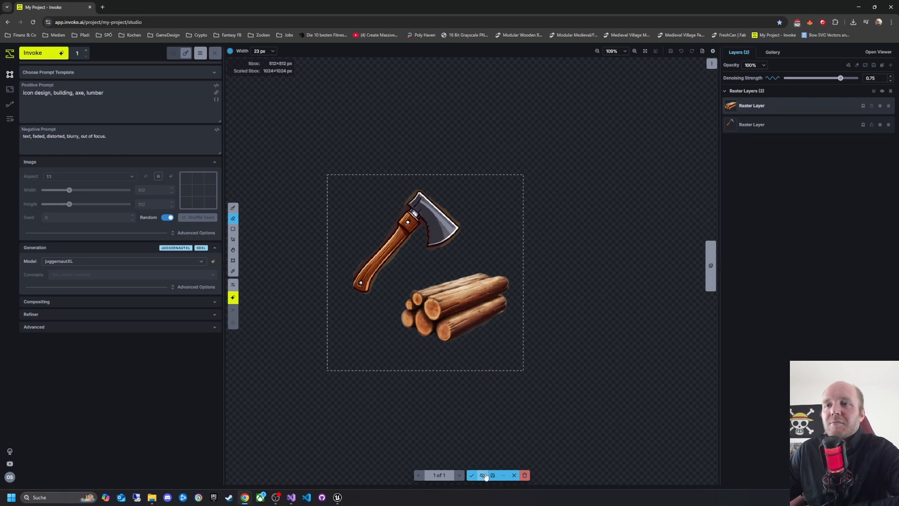
click(483, 475)
click(484, 475)
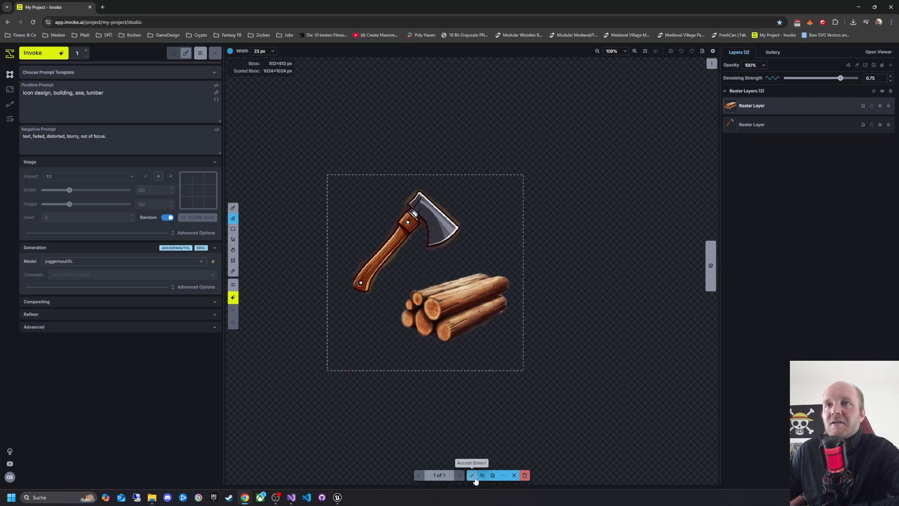
click(514, 475)
Erase the remaining brown fringe around the axe on its raster layer with the 23 px eraser
scroll(443, 294, up, 5)
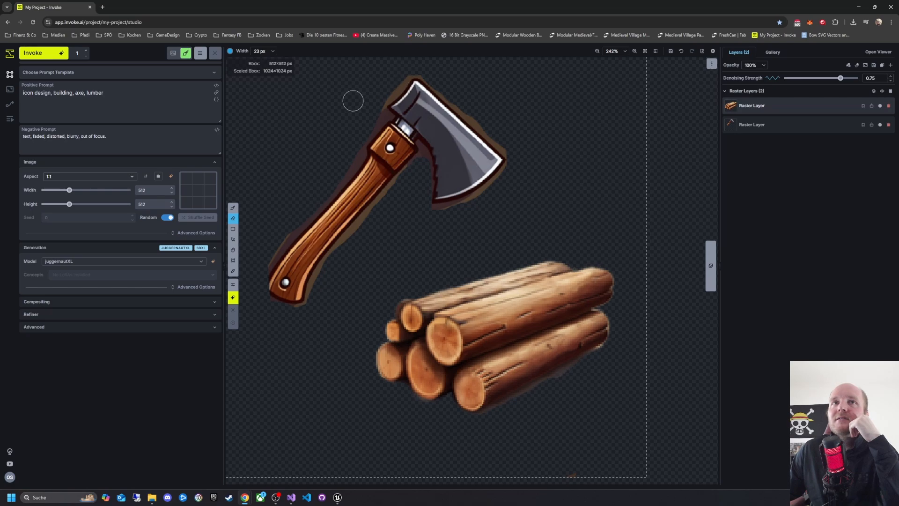
click(791, 124)
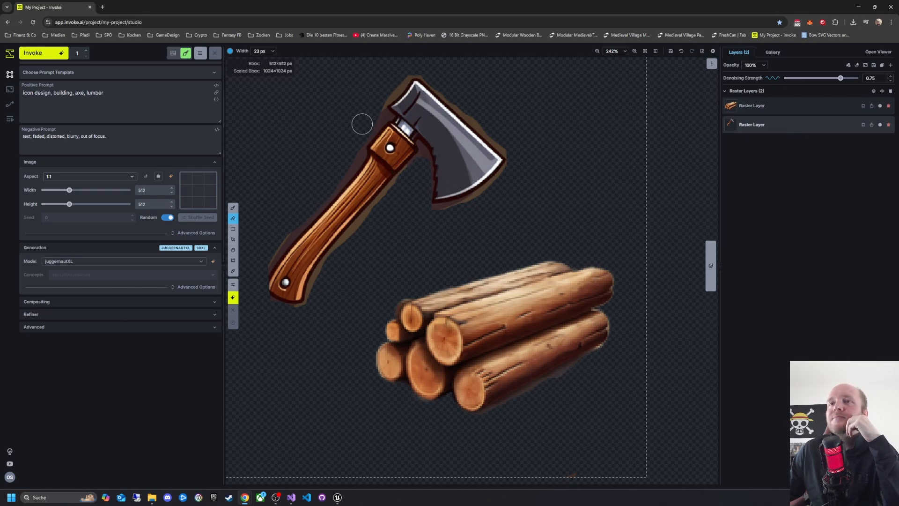
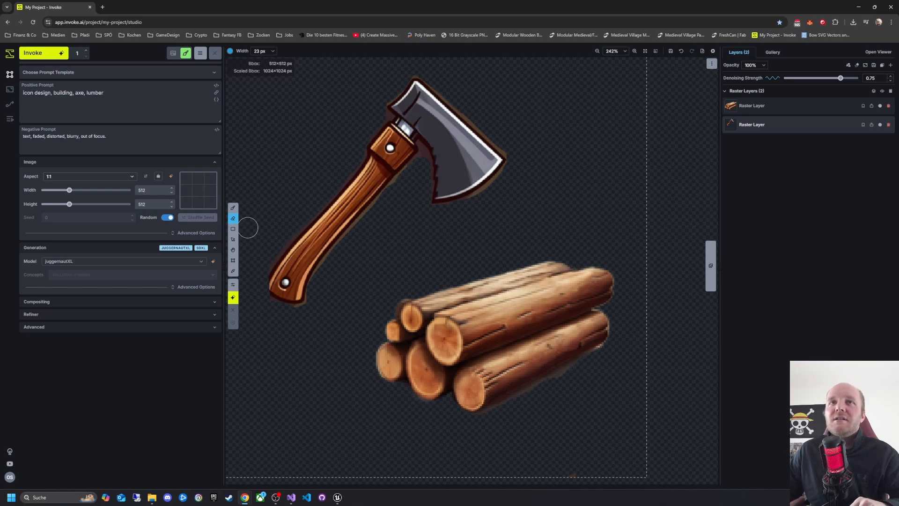
Add an inpaint mask and paint it over the front part of the upper logs with a 50 px brush
click(890, 68)
click(864, 109)
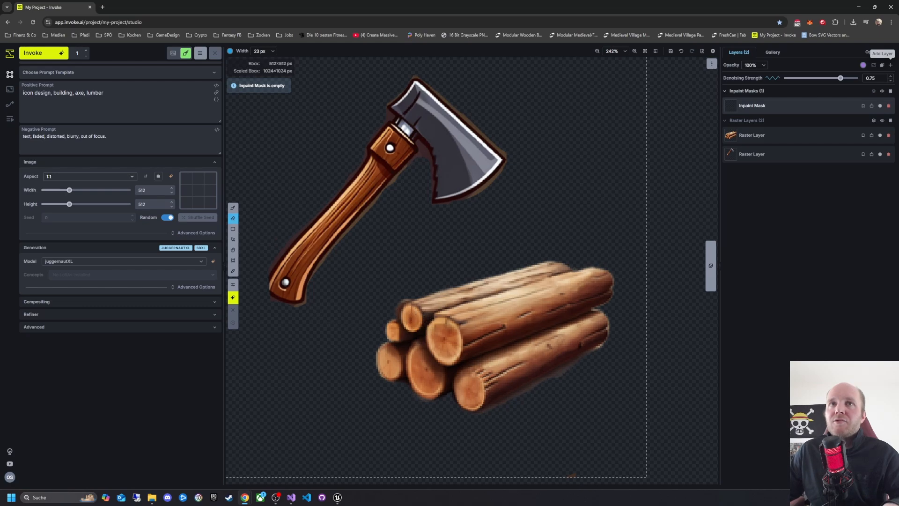
click(234, 208)
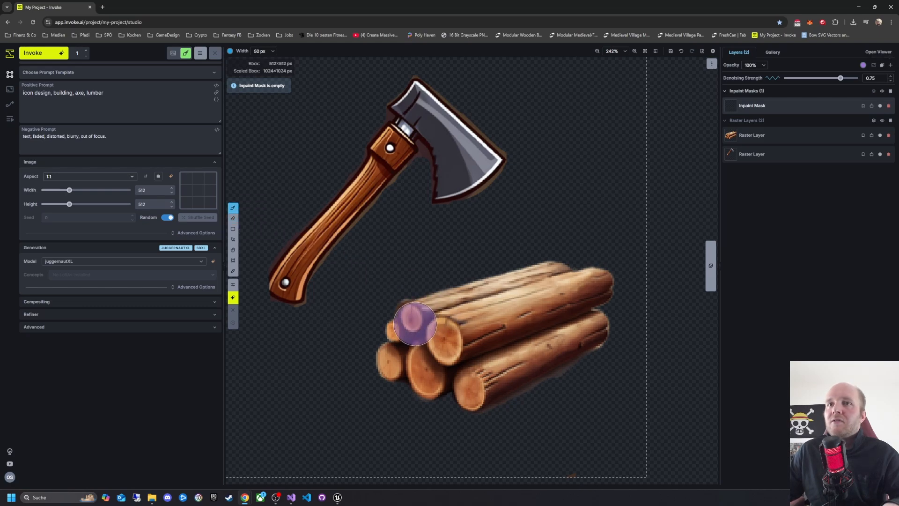
mouse_move(398, 318)
mouse_down()
mouse_move(423, 330)
mouse_move(432, 341)
mouse_move(496, 330)
mouse_move(450, 332)
mouse_up()
right_click(450, 332)
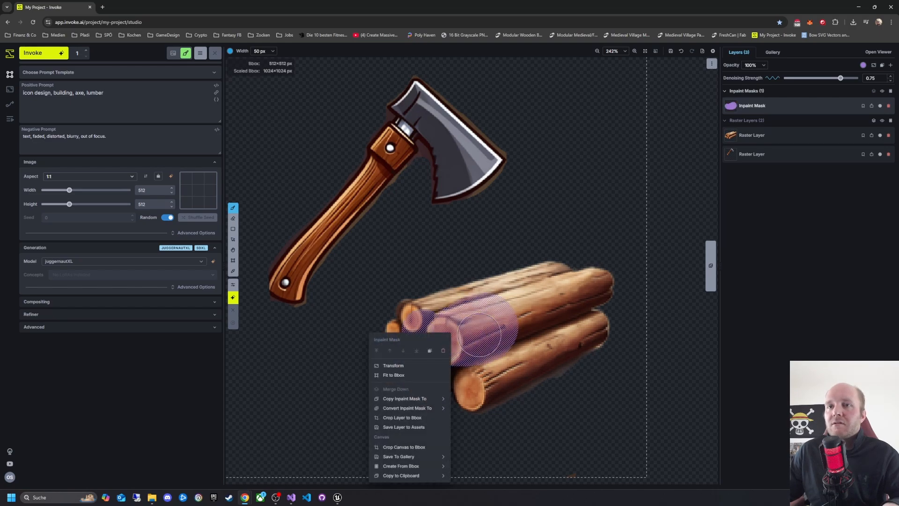
click(476, 333)
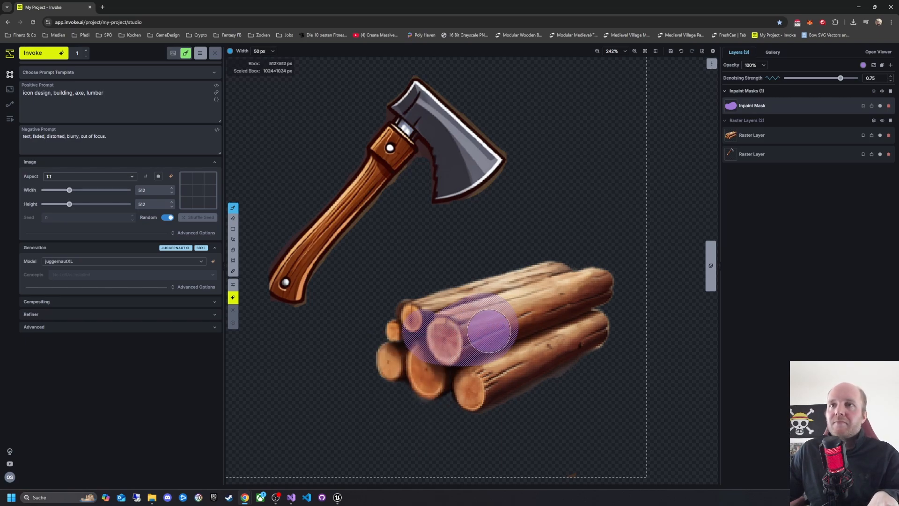
Clear the painted inpaint mask off the logs and undo a short brush stroke made beside them
click(233, 218)
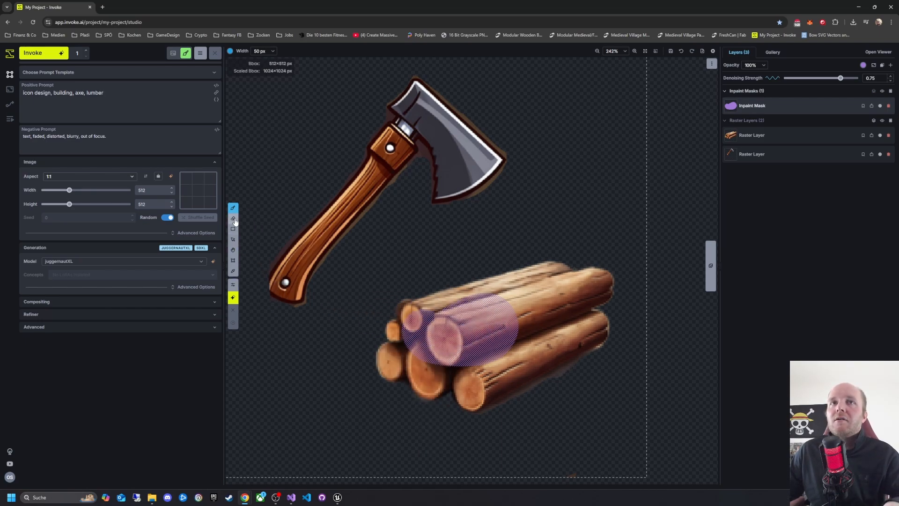
mouse_move(433, 336)
mouse_down()
mouse_move(514, 328)
mouse_move(519, 294)
mouse_move(522, 309)
mouse_move(556, 312)
mouse_move(484, 328)
mouse_move(546, 336)
mouse_move(445, 331)
mouse_move(541, 347)
mouse_move(450, 367)
mouse_up()
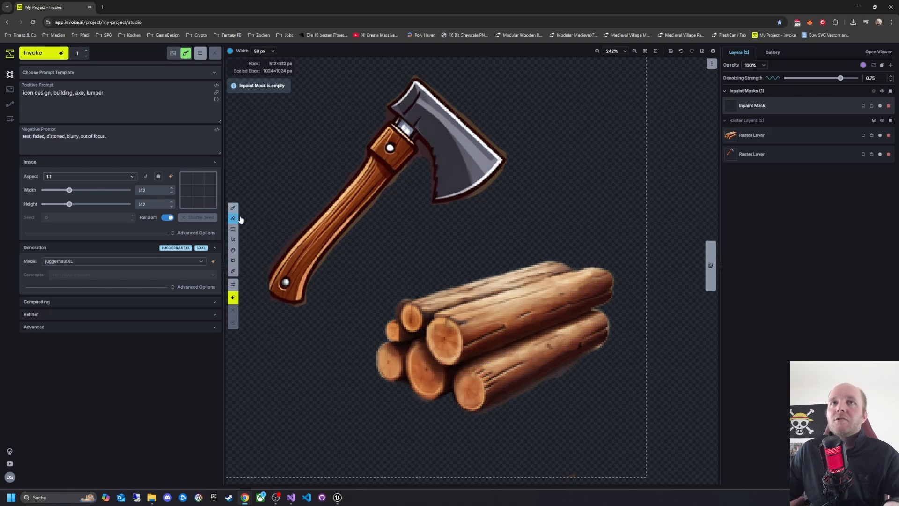
key(b)
scroll(353, 291, down, 5)
scroll(323, 299, up, 2)
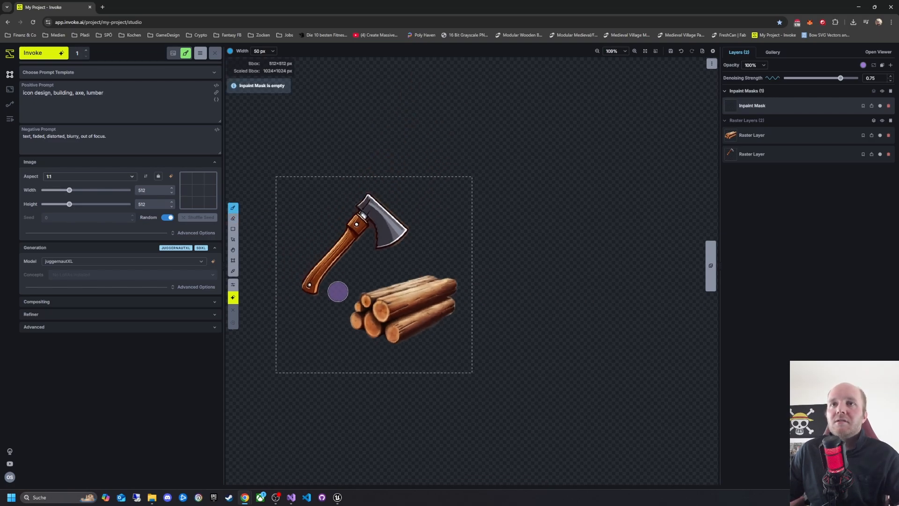
drag(349, 294, 347, 295)
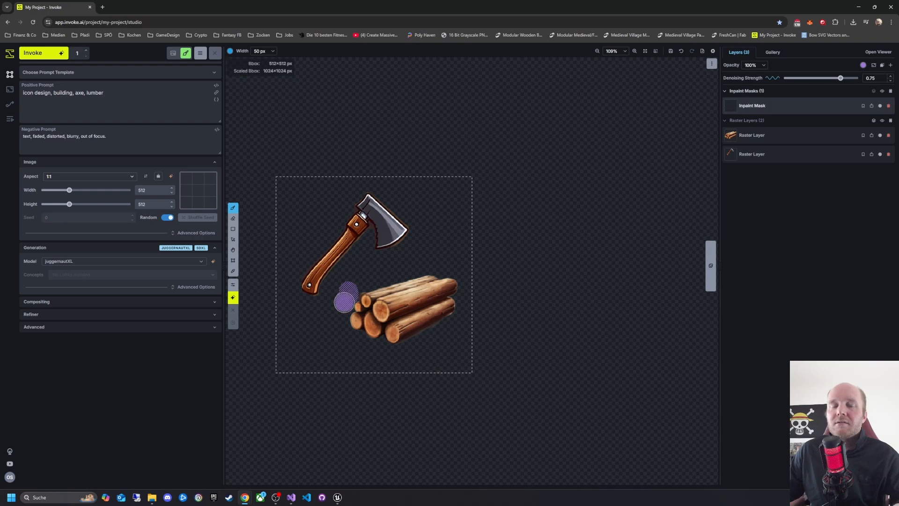
key(ctrl+z)
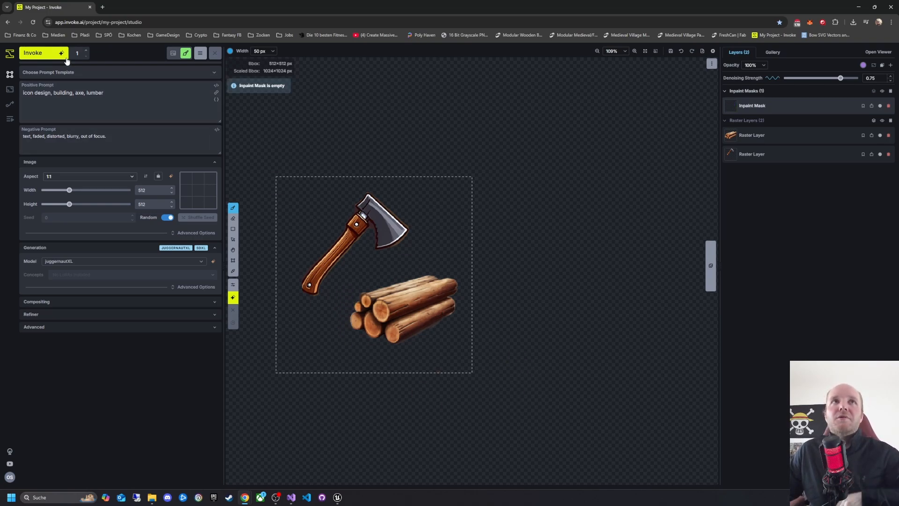
Generate another image of the axe and logs, discard it and delete the empty inpaint mask
click(44, 53)
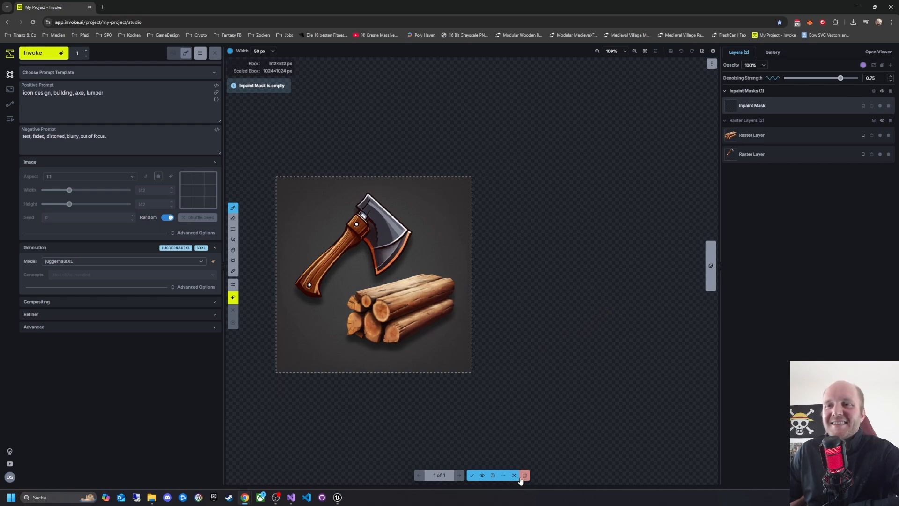
click(514, 475)
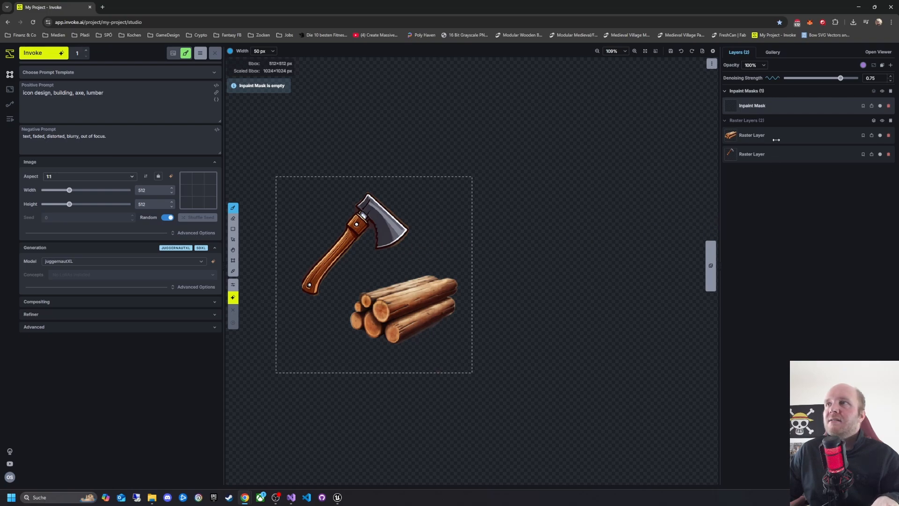
key(Delete)
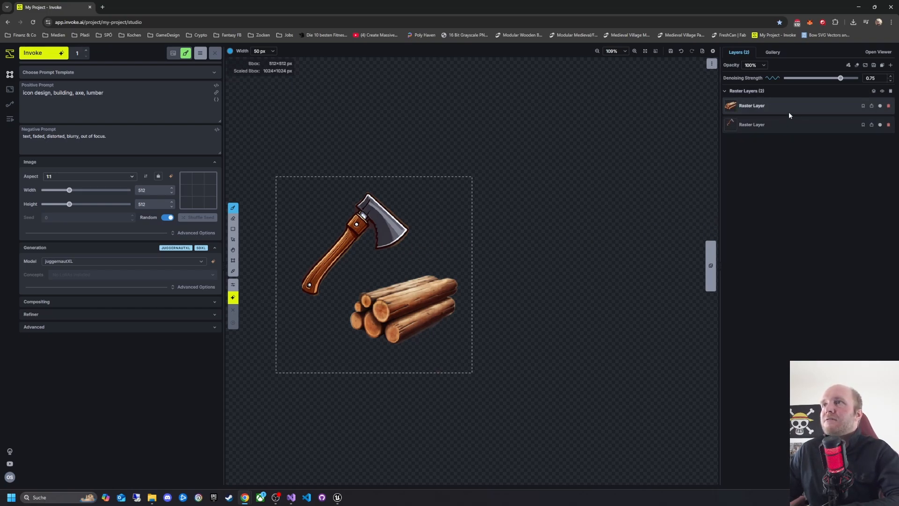
Delete the raster layer holding the log pile from the canvas
key(ctrl+z)
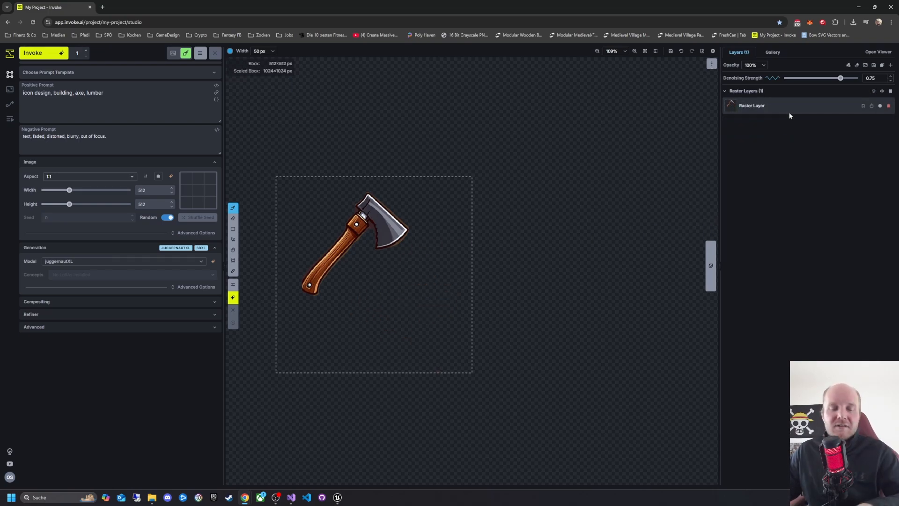
key(ctrl+shift+z)
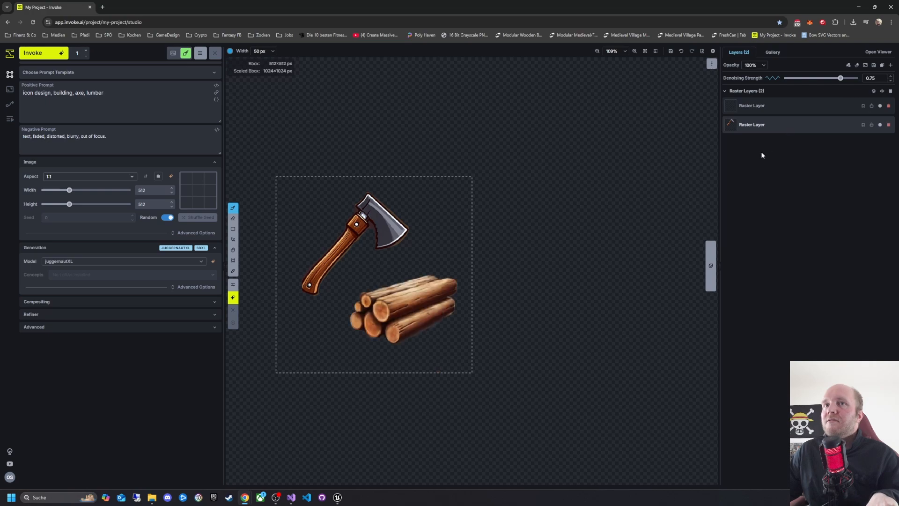
key(Delete)
right_click(769, 109)
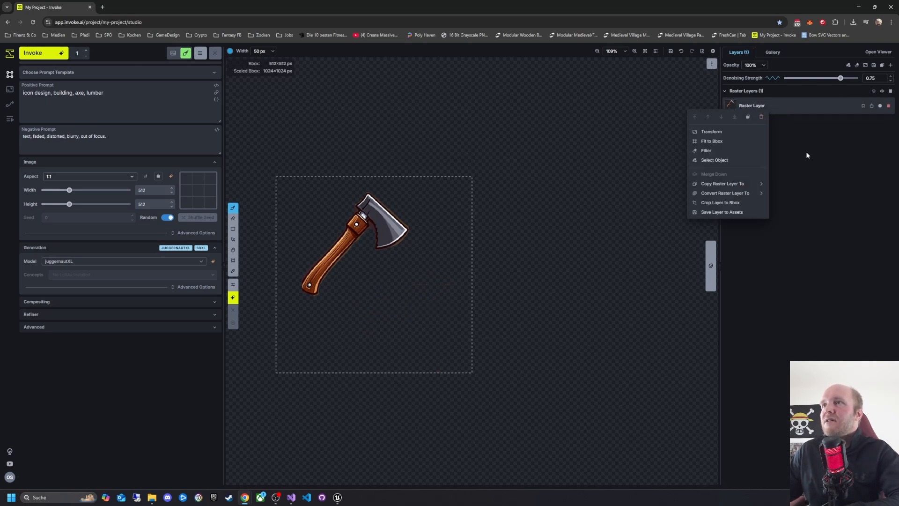
click(636, 258)
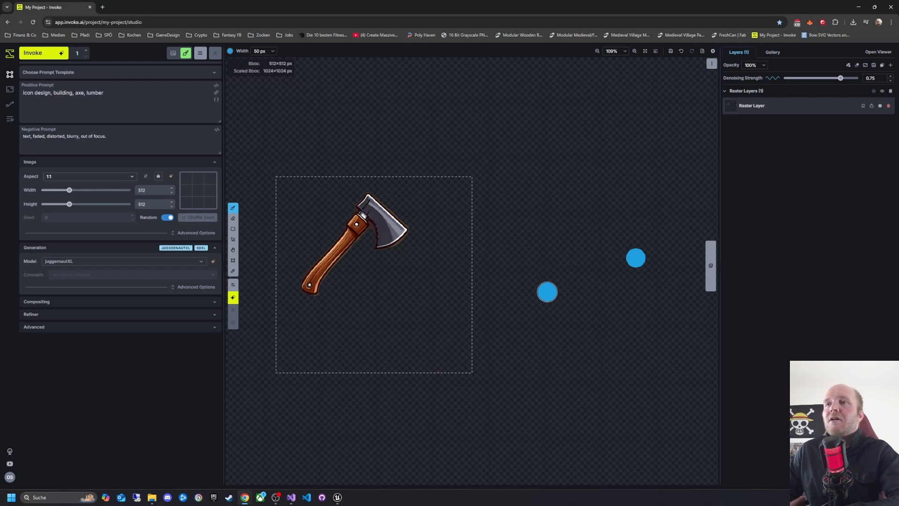
click(547, 291)
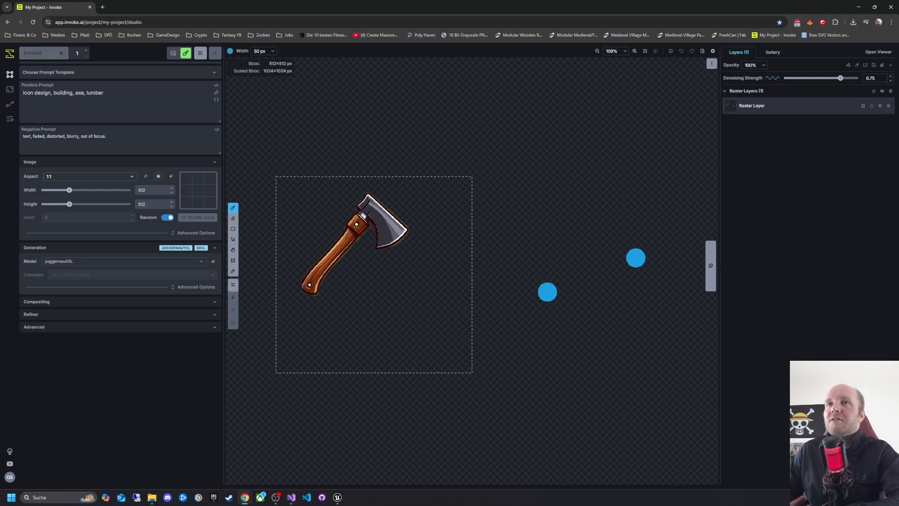
Replace the raster layer's image with the white axe-and-wedges silhouette from the ResourceIcons assets and convert the layer to a control layer
click(775, 53)
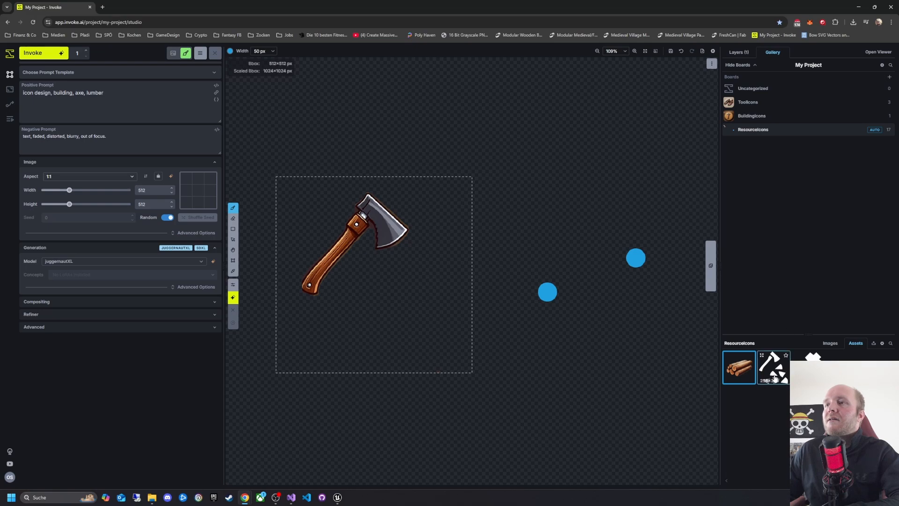
drag(774, 379, 770, 118)
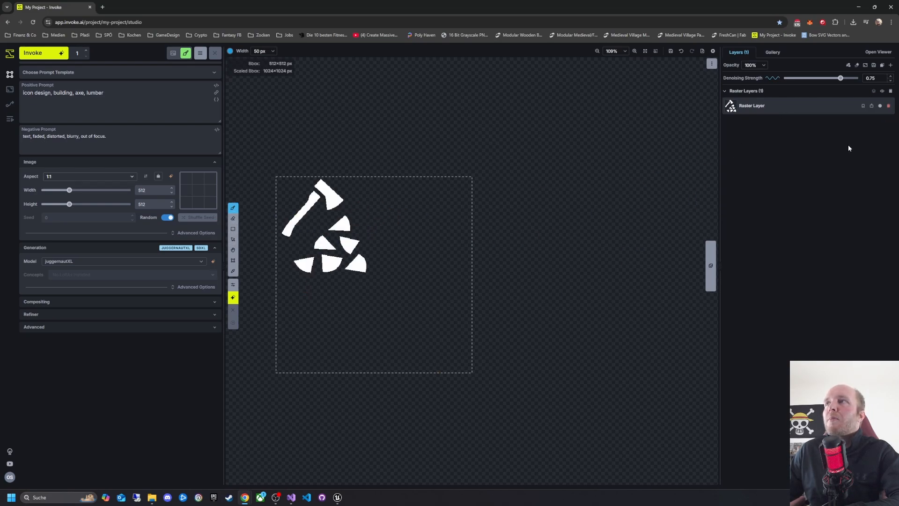
right_click(844, 111)
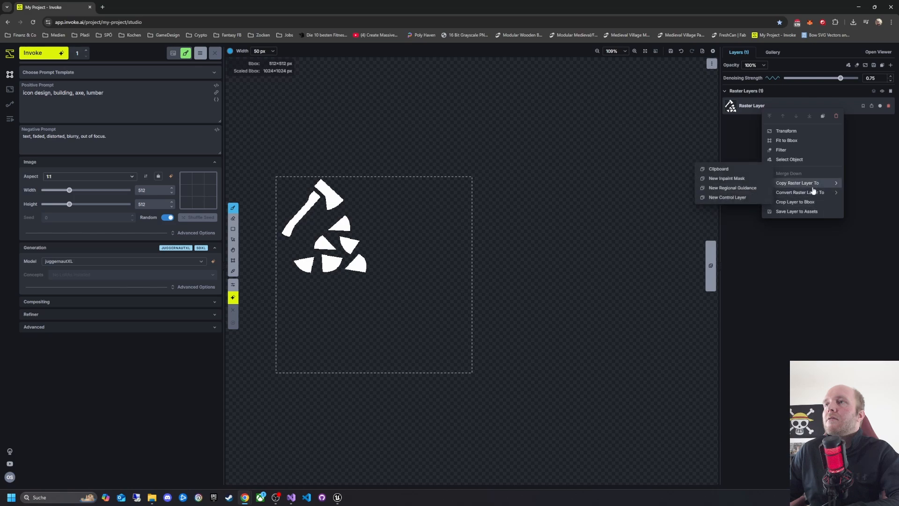
mouse_move(808, 193)
click(737, 201)
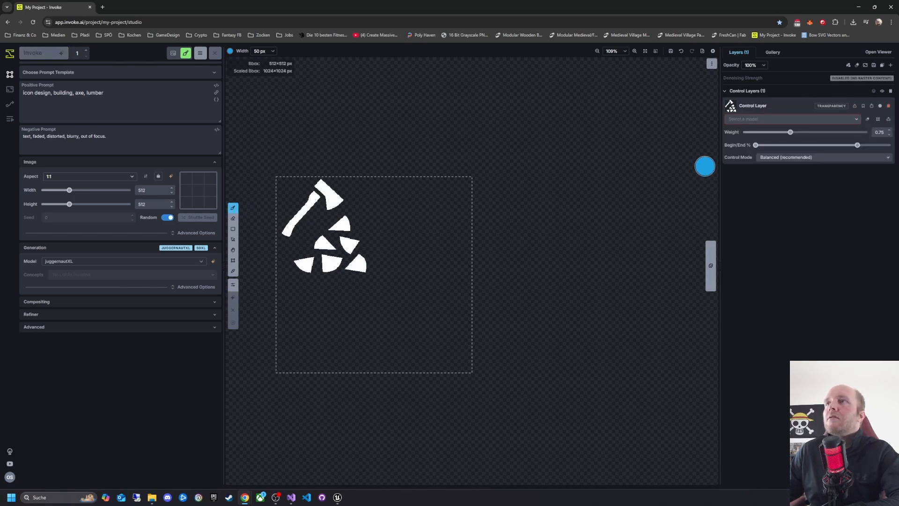
Enlarge the silhouette control layer with Transform and center it inside the 512×512 px bounding box
click(233, 239)
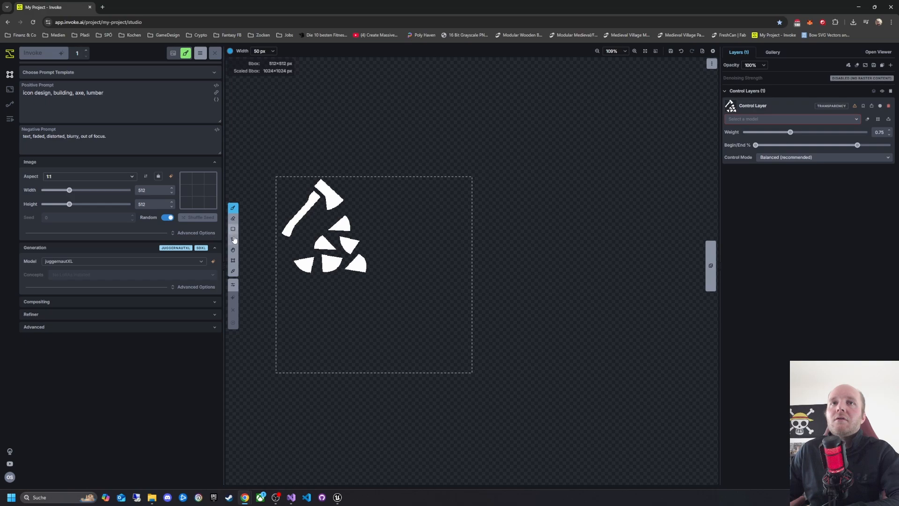
drag(311, 227, 355, 274)
right_click(358, 276)
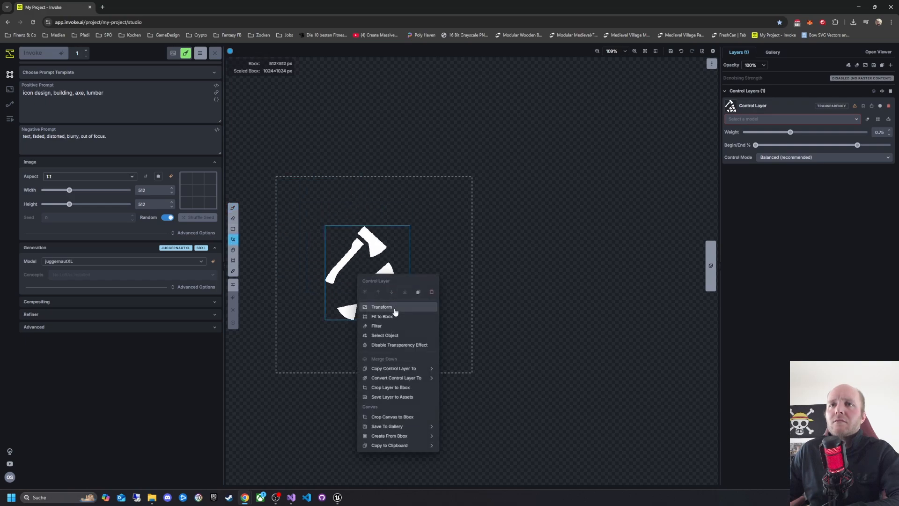
click(395, 308)
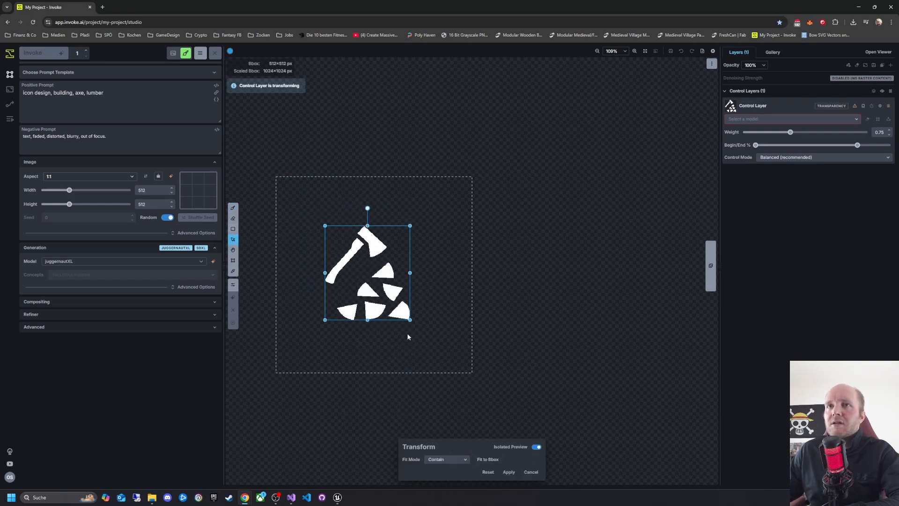
drag(410, 322, 470, 383)
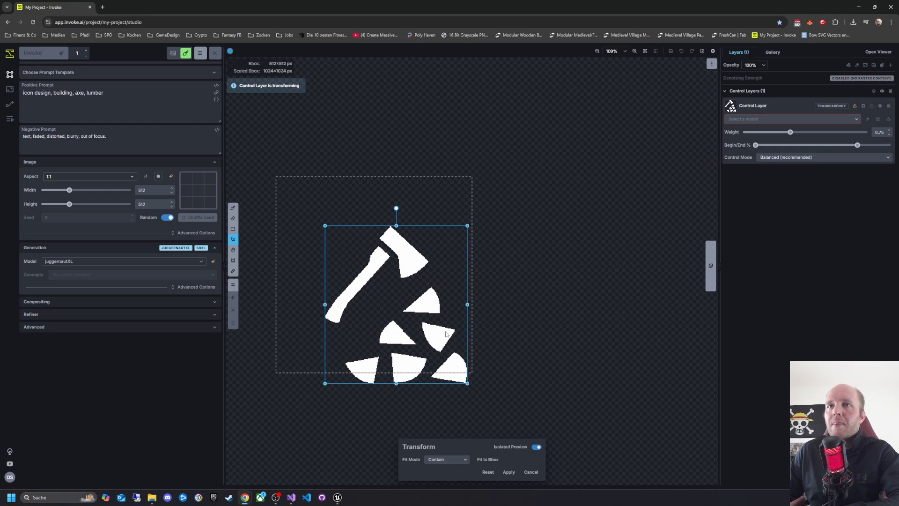
drag(446, 334, 429, 303)
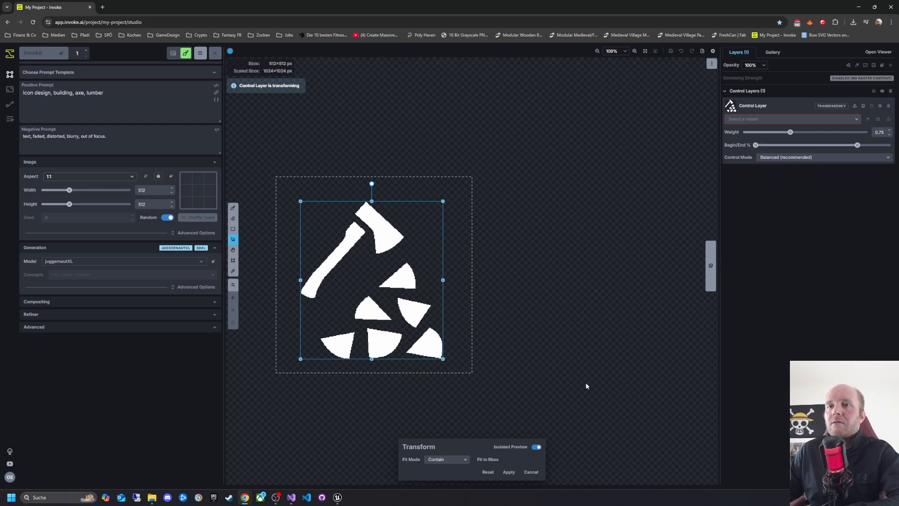
click(510, 472)
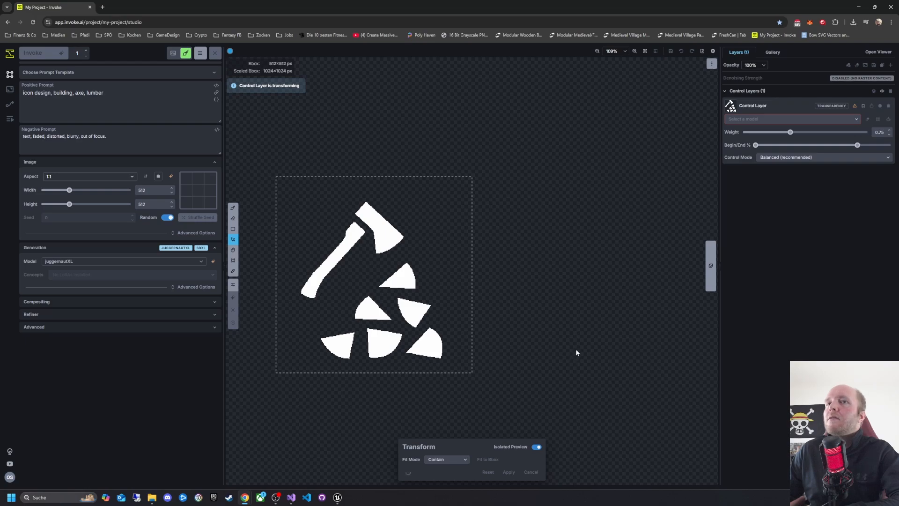
Set the control layer's model to Contour Detection (scribble) and apply the Lineart Edge Detection filter
click(797, 120)
click(781, 149)
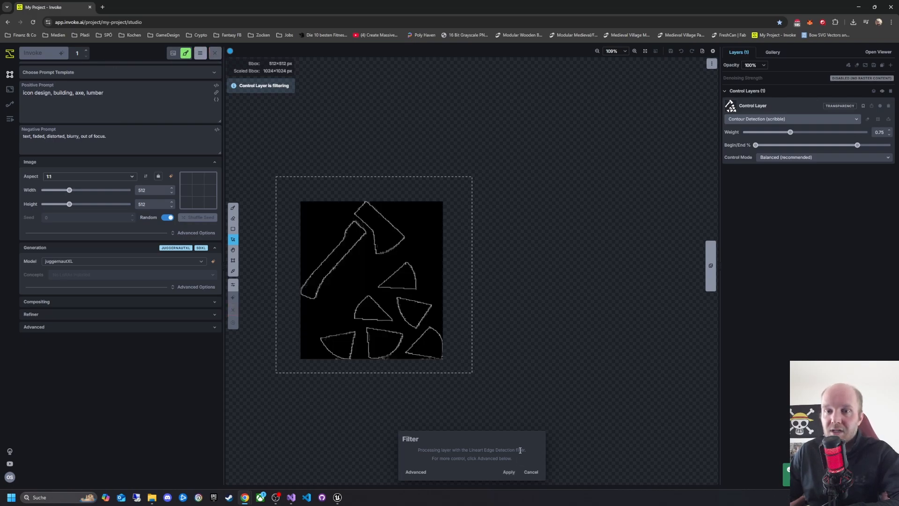
click(509, 473)
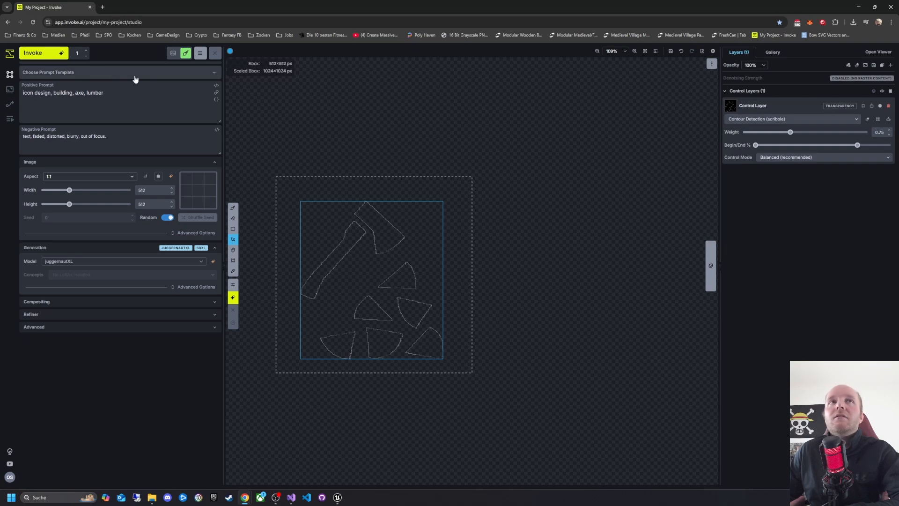
Generate an image from the axe-and-wedges contours and discard it
click(46, 54)
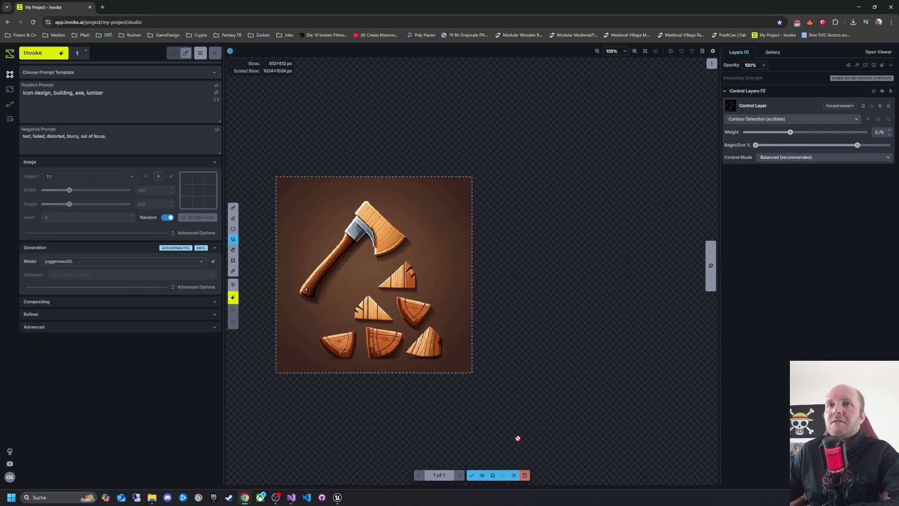
scroll(473, 327, down, 2)
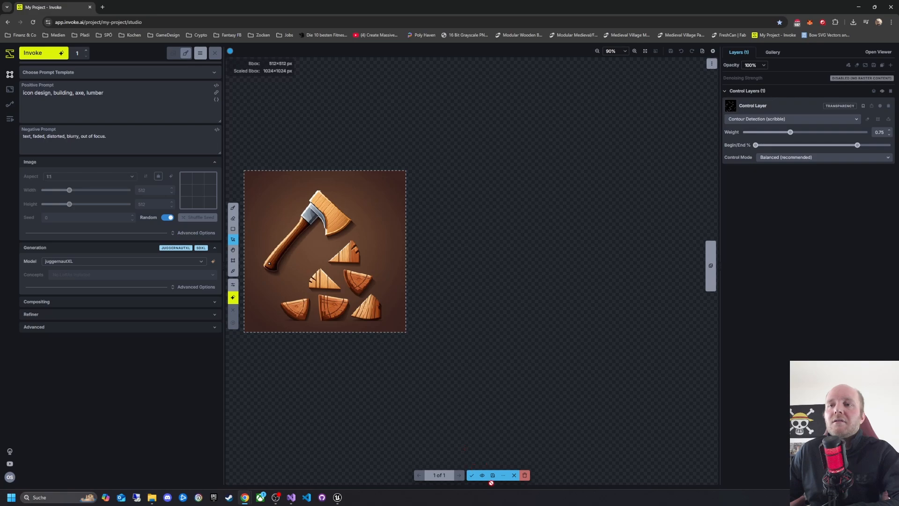
click(515, 476)
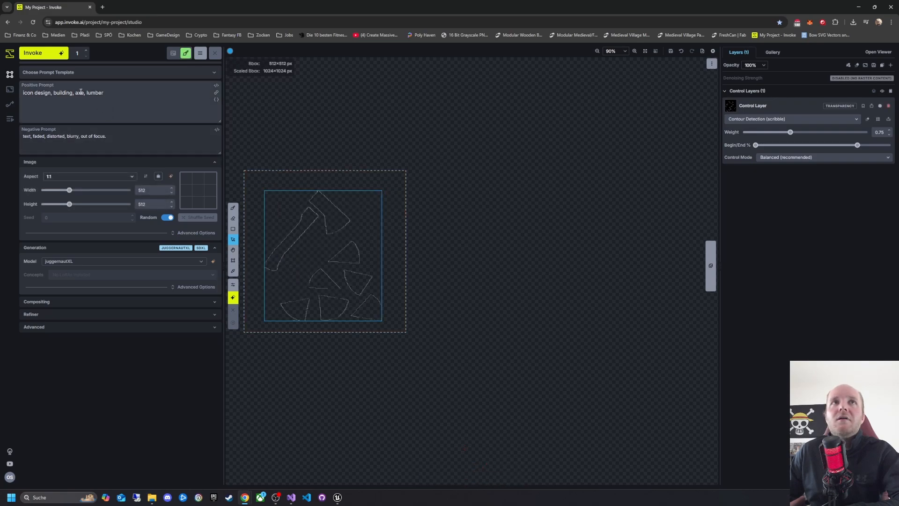
Append ", iron" to the positive prompt and generate another image from the contours
click(119, 91)
text(, iron)
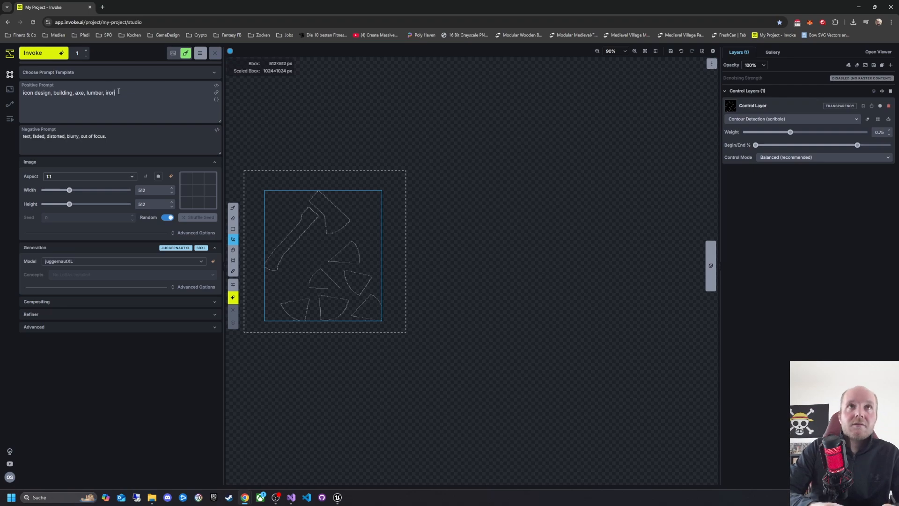
click(42, 53)
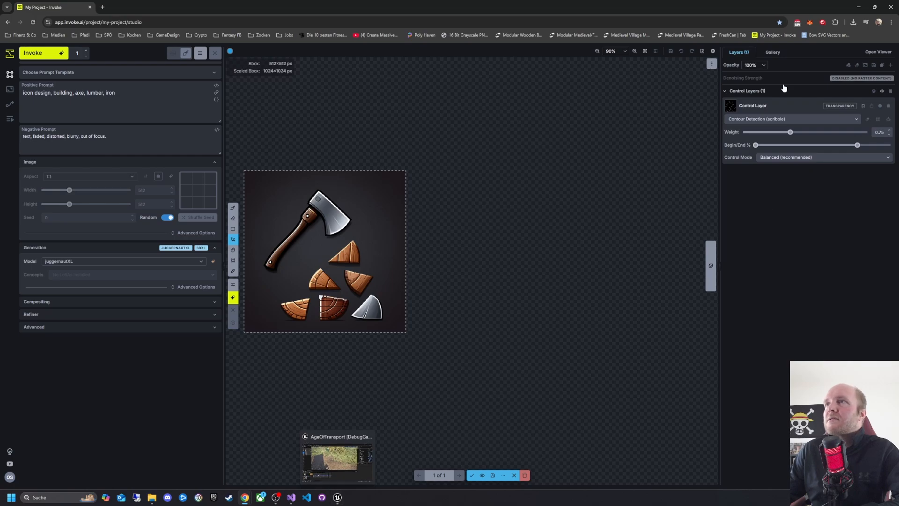
Discard the generated image and add the hammer picture from the ToolIcons board as a global reference image
click(770, 53)
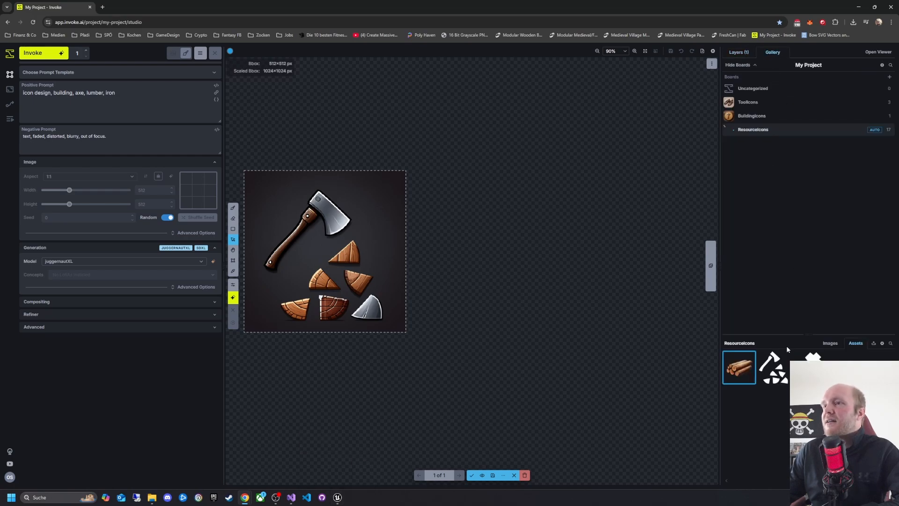
click(749, 102)
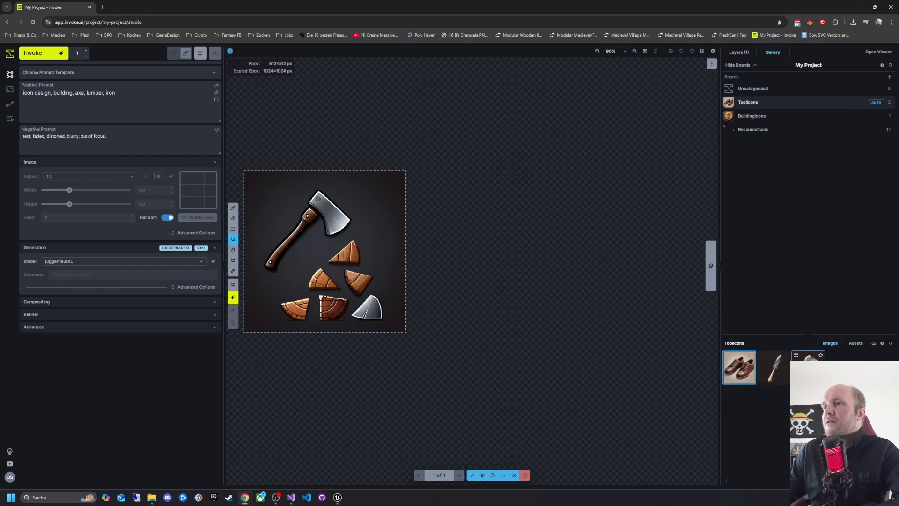
drag(808, 369, 597, 231)
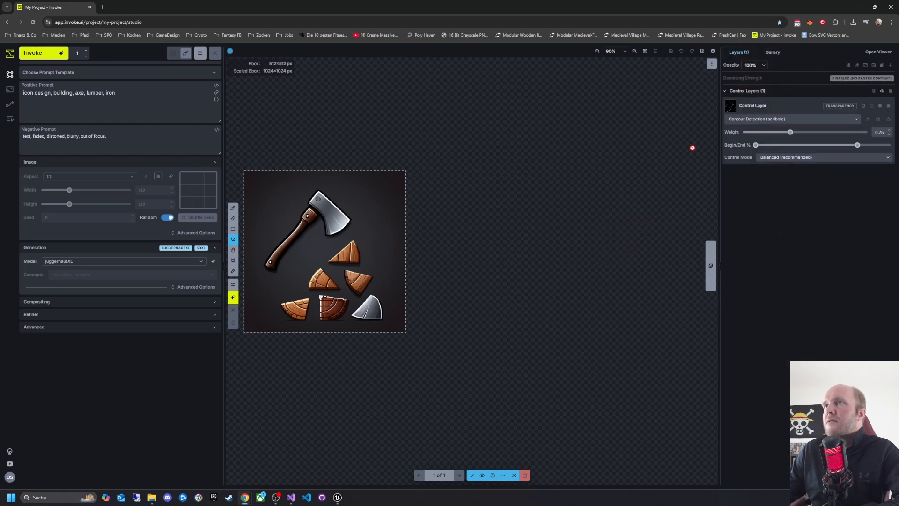
click(513, 475)
click(779, 53)
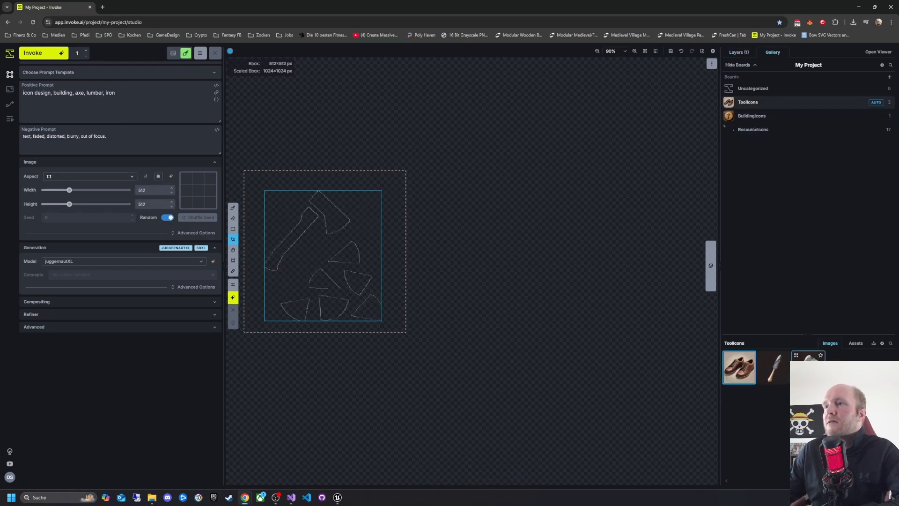
drag(808, 366, 557, 338)
click(736, 53)
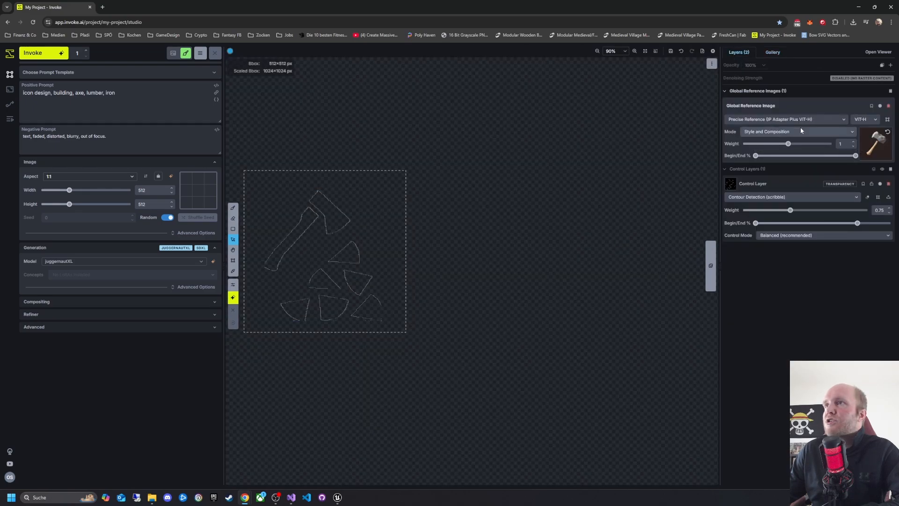
Set the hammer reference to Style (Simple) mode with weight 0.5, then generate an image and accept it as a raster layer
click(800, 127)
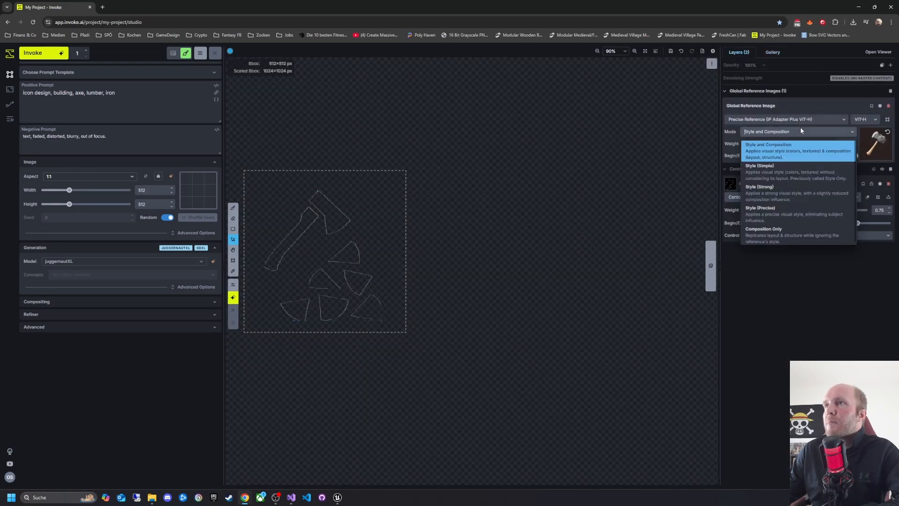
click(798, 174)
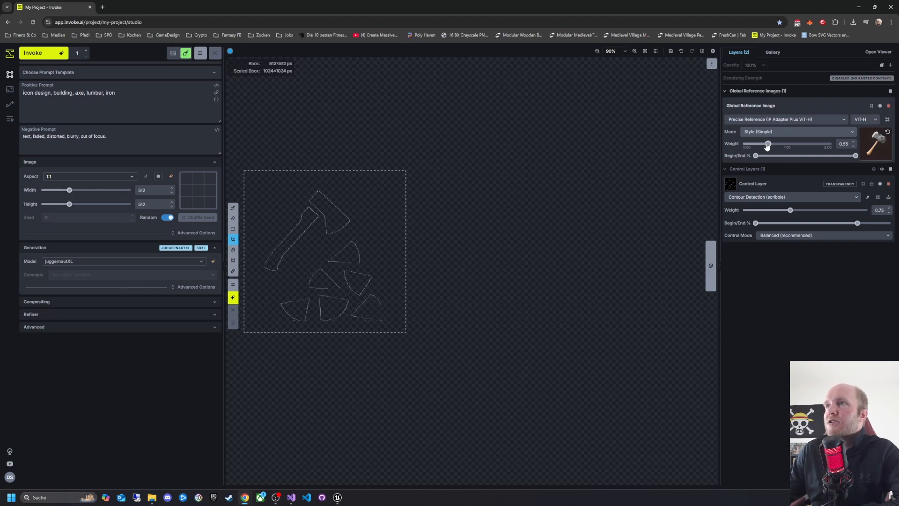
key(ctrl+Return)
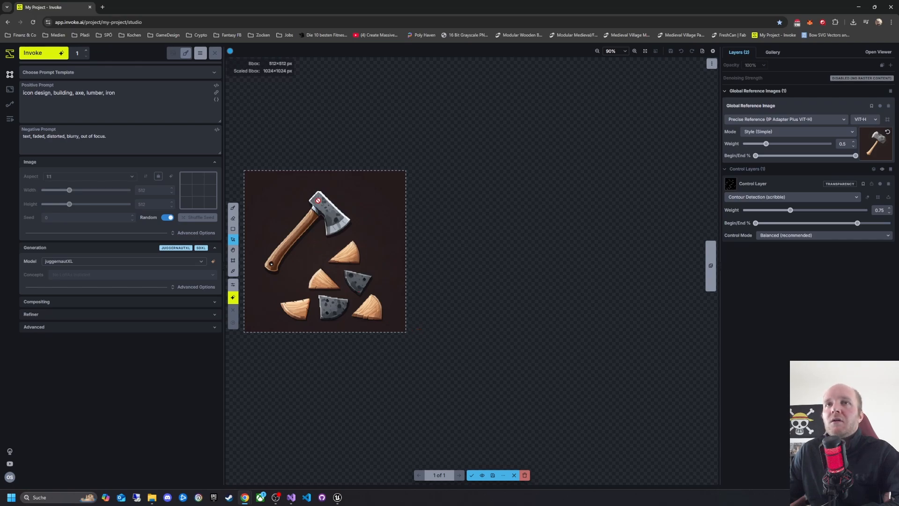
click(472, 476)
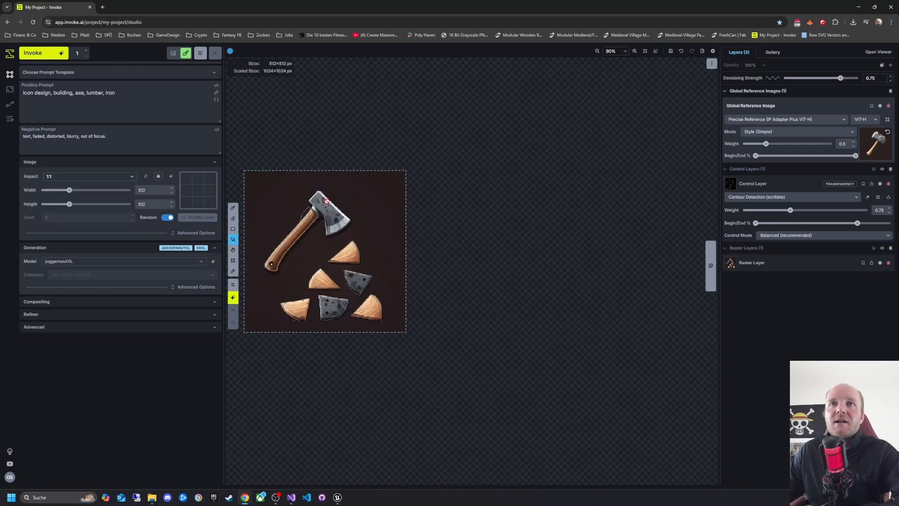
Delete the contour control layer, add a new inpaint mask and activate the Brush tool for it
scroll(267, 229, up, 5)
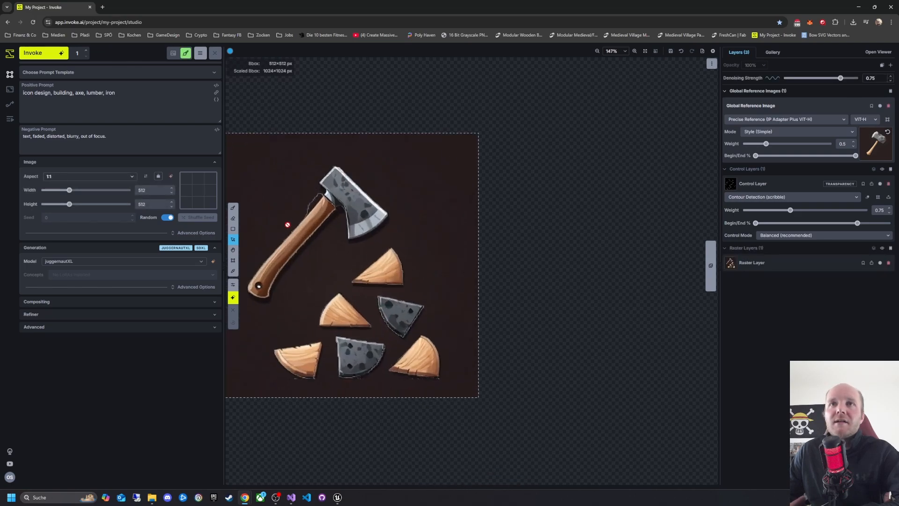
click(889, 185)
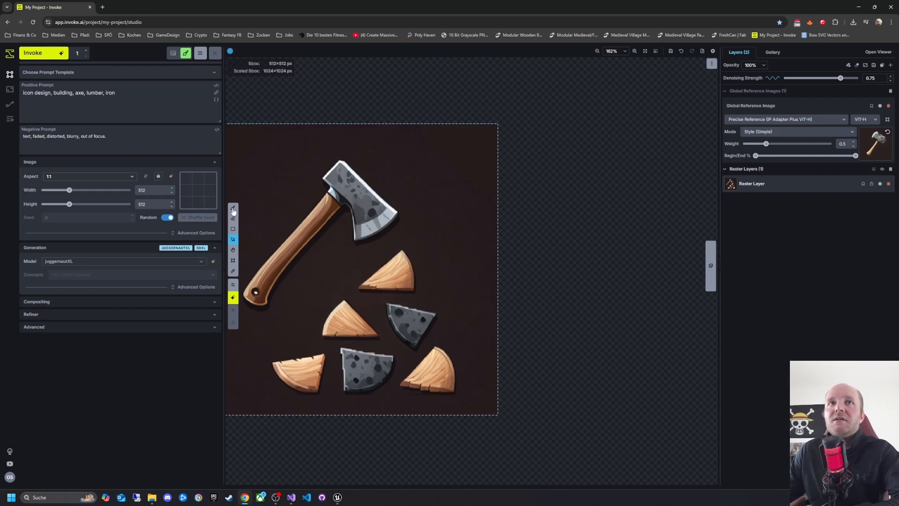
click(890, 65)
click(866, 110)
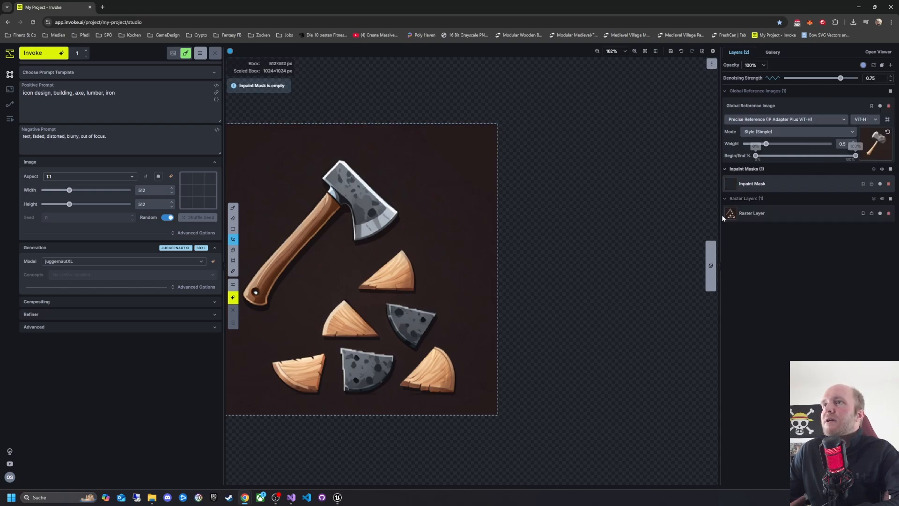
click(233, 207)
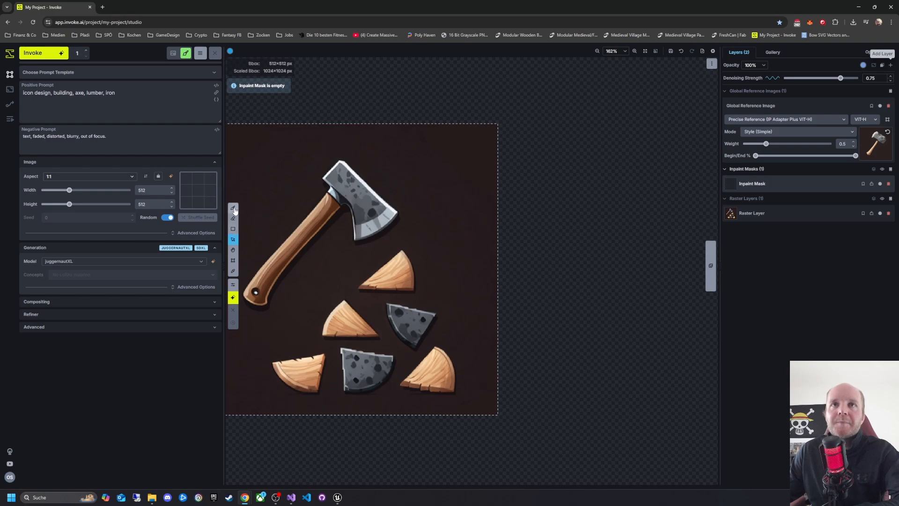
Try inpainting the axe head with the mask and the positive prompt "iron", and discard the generated result
mouse_move(336, 176)
mouse_down()
mouse_move(358, 200)
mouse_move(361, 227)
mouse_move(381, 222)
mouse_move(384, 213)
mouse_move(339, 172)
mouse_move(334, 183)
mouse_move(348, 201)
mouse_up()
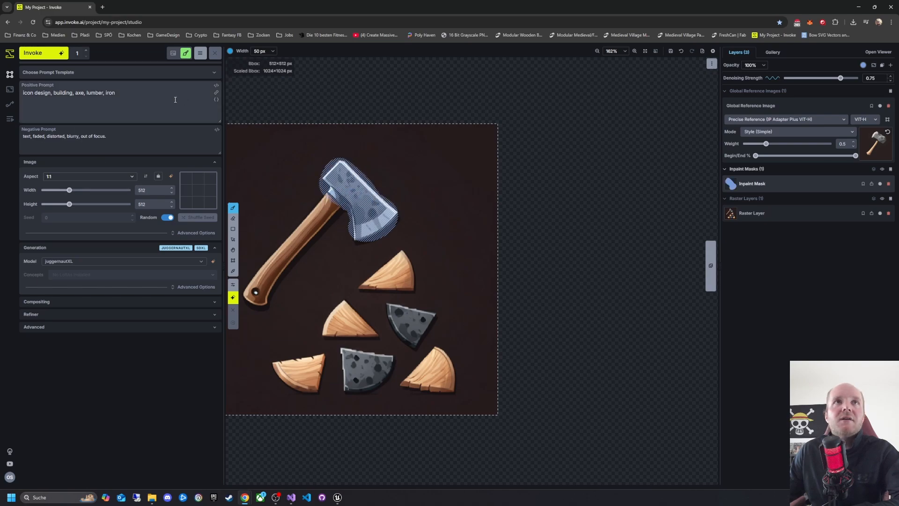
drag(175, 100, 22, 93)
text(iron)
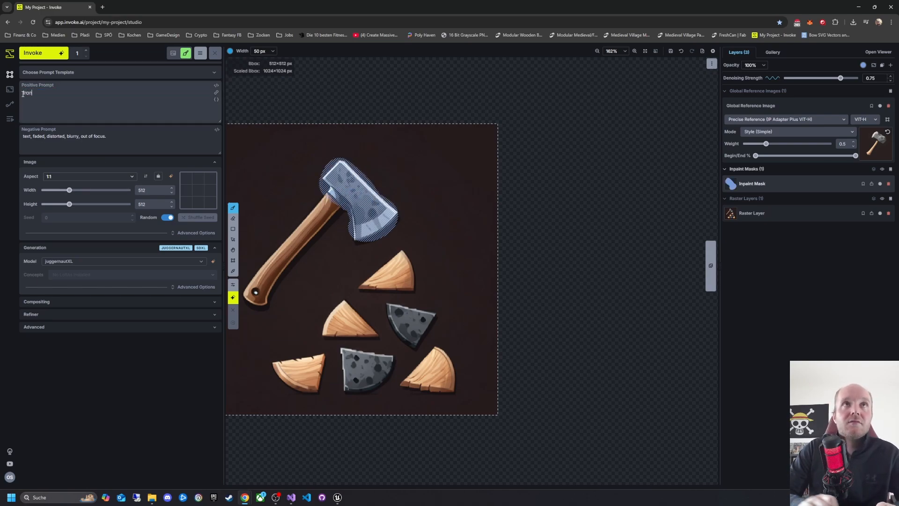
key(ctrl+Return)
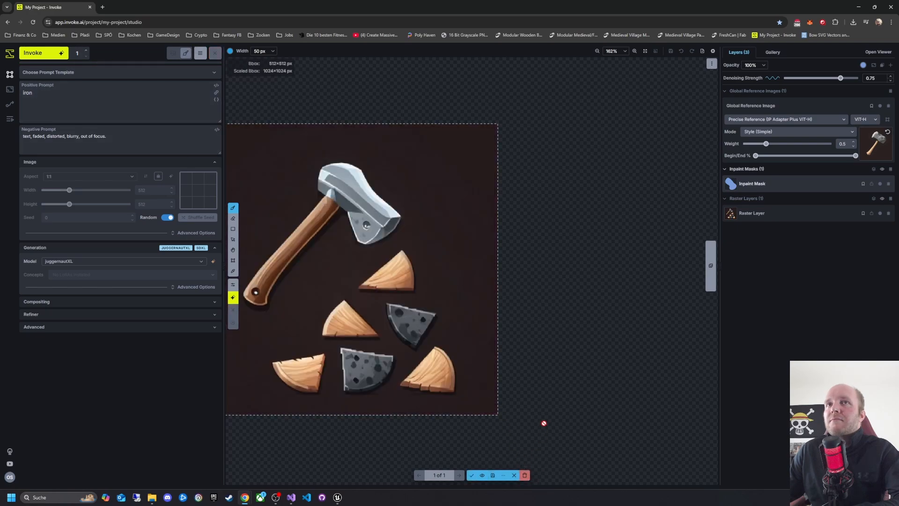
click(525, 476)
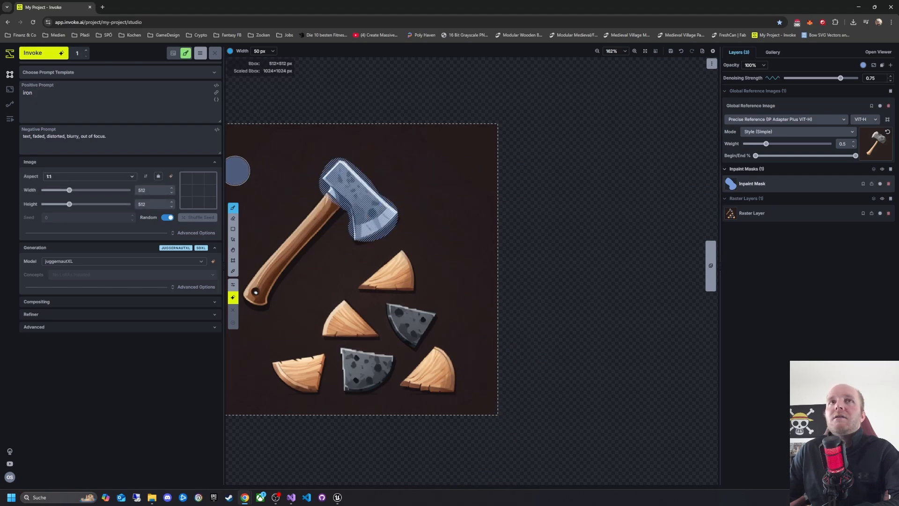
Delete the inpaint mask and set the hammer reference image's weight to 0.2
scroll(538, 258, down, 3)
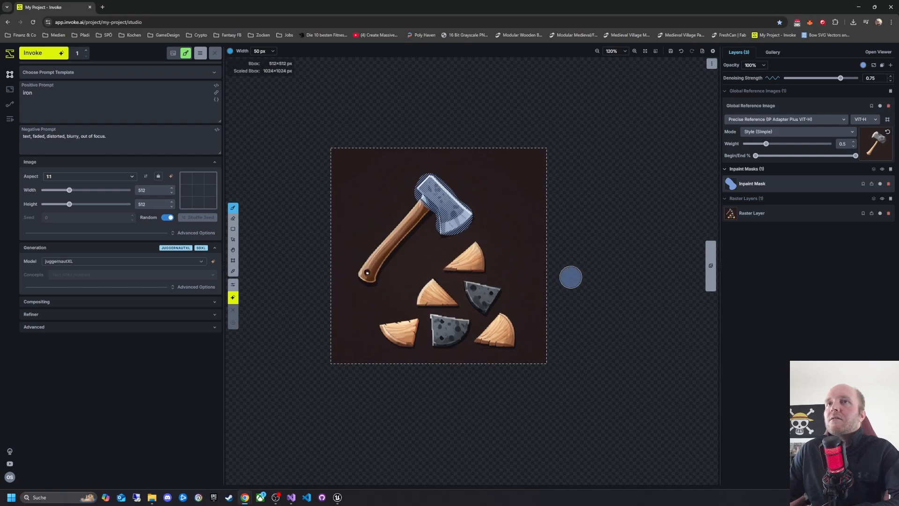
scroll(569, 277, up, 3)
click(888, 183)
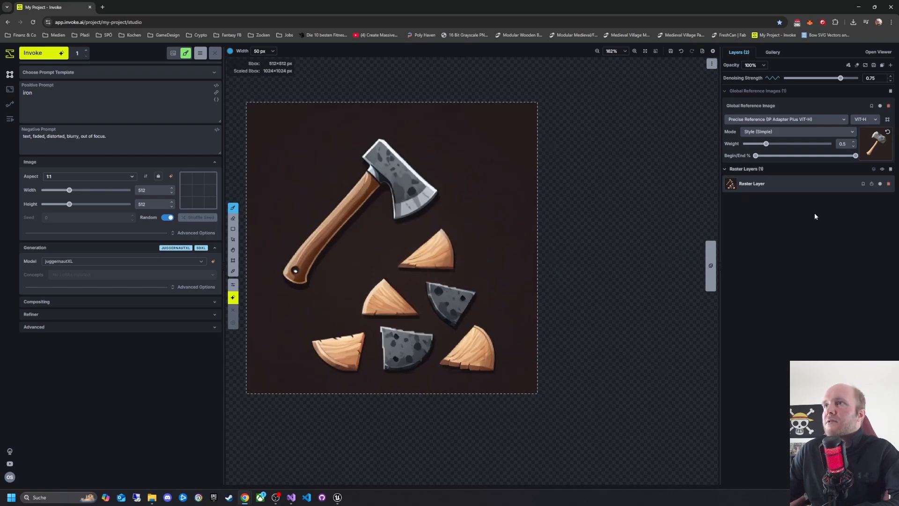
click(753, 144)
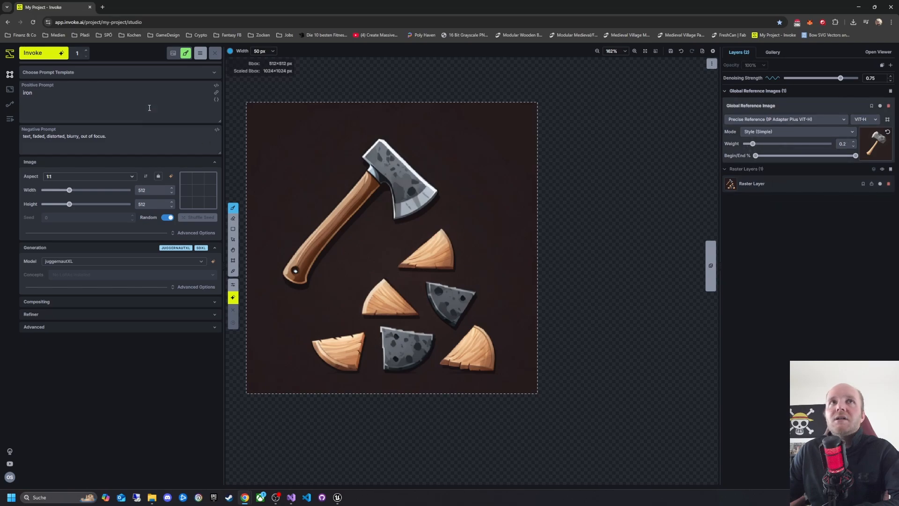
click(815, 187)
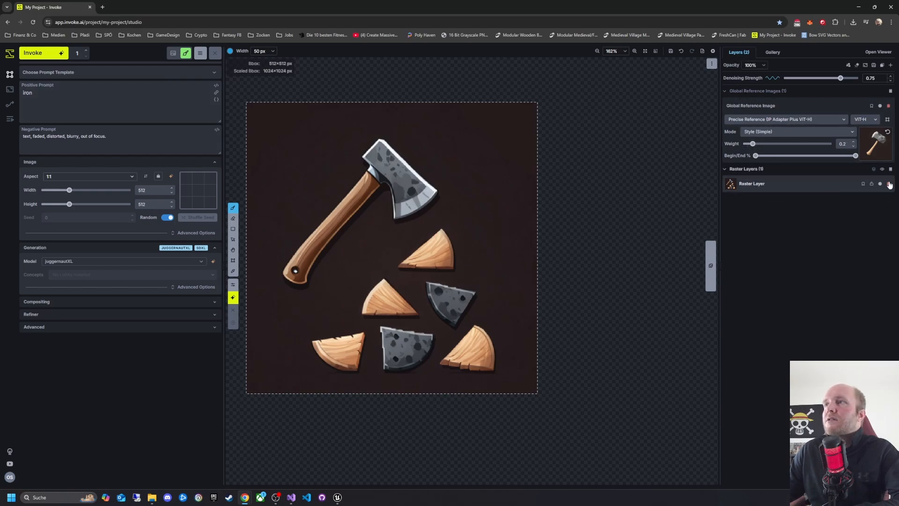
click(888, 183)
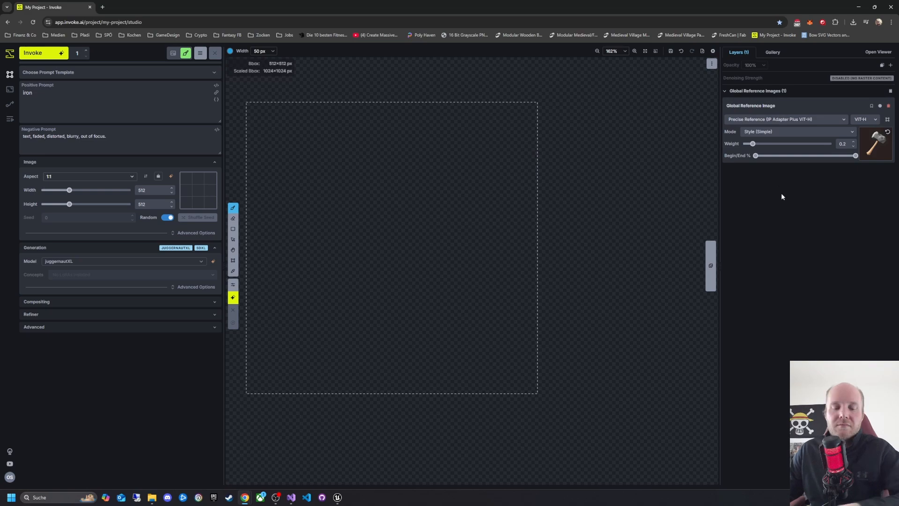
key(ctrl+z)
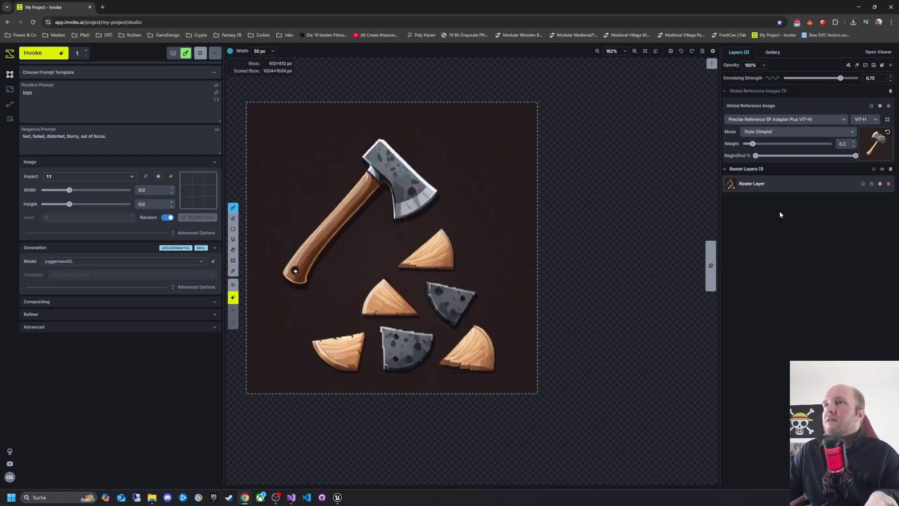
Try generating a new image from the raster layer with the prompt "iron" and discard it
click(773, 53)
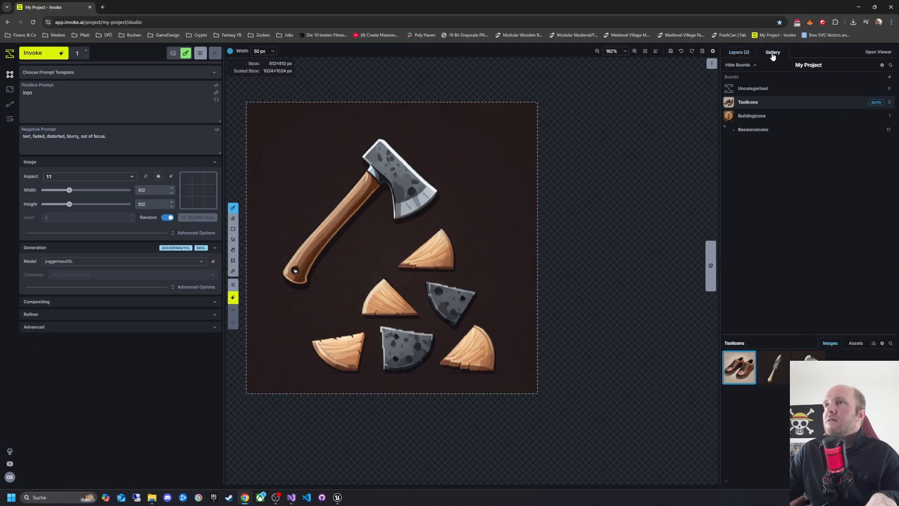
click(733, 53)
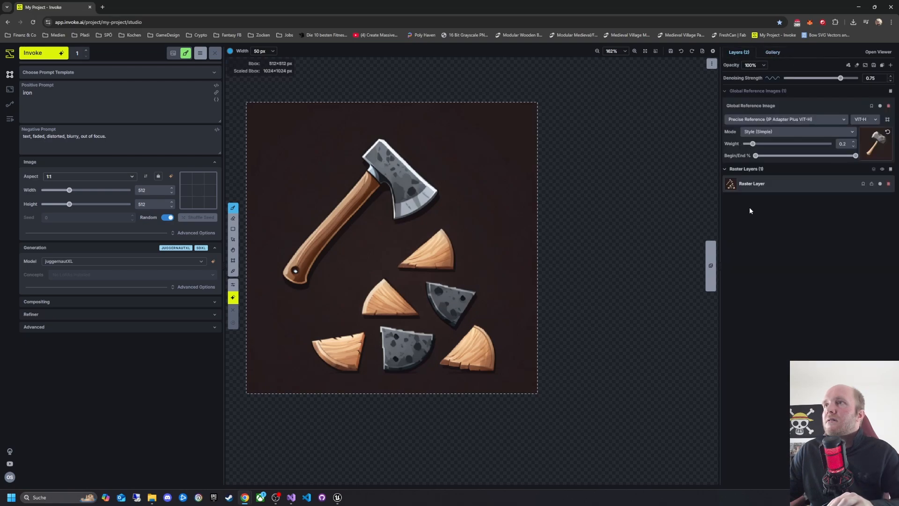
click(53, 60)
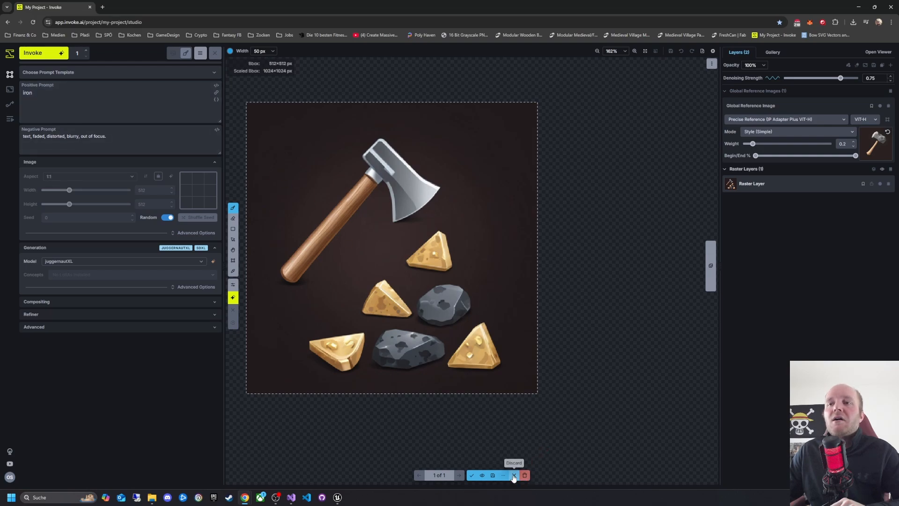
click(513, 475)
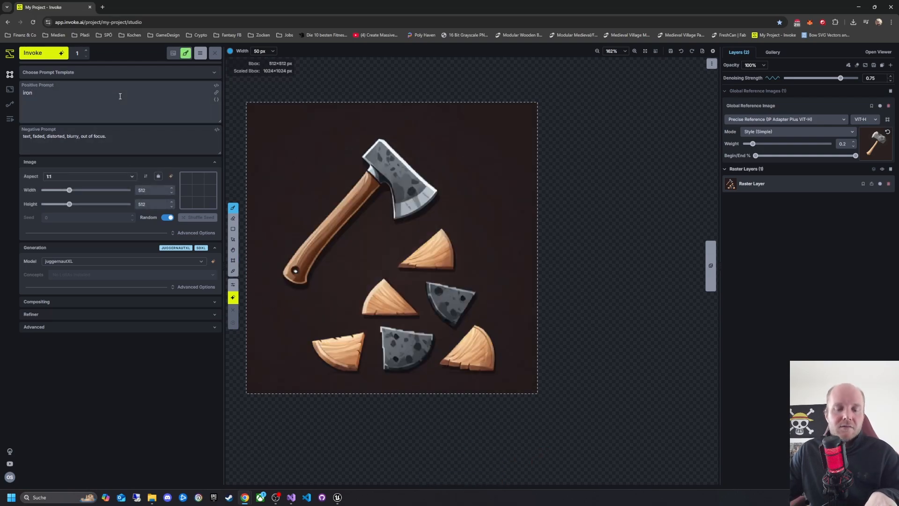
Restore the positive prompt to "icon design, building, axe, lumber, iron", generate an image and accept it as a raster layer
key(ctrl+z)
click(129, 110)
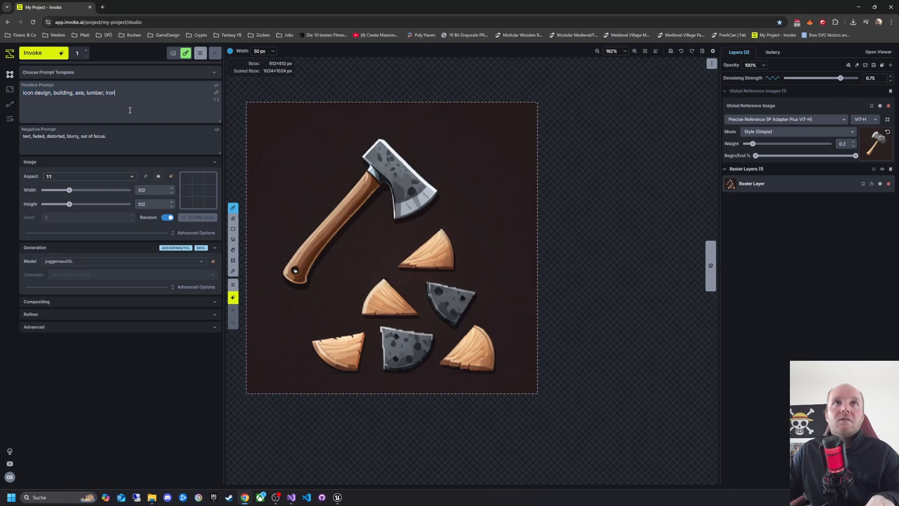
click(42, 57)
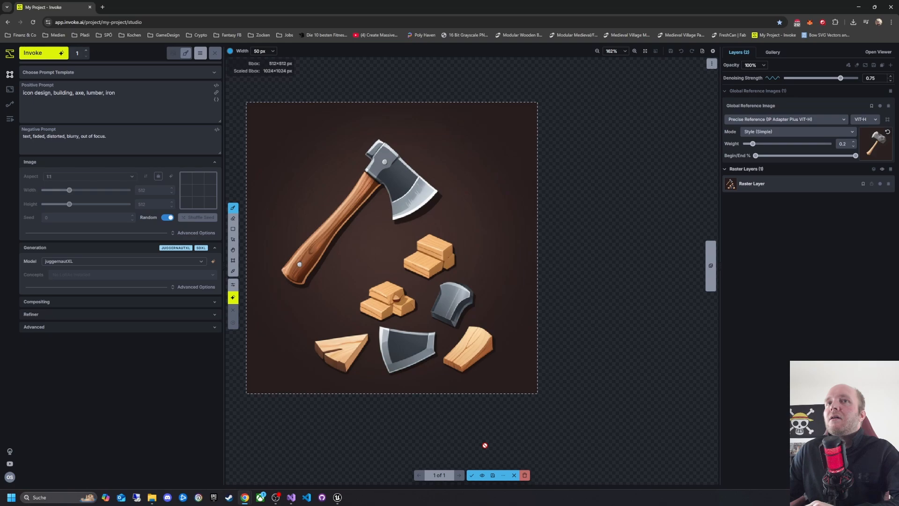
click(472, 476)
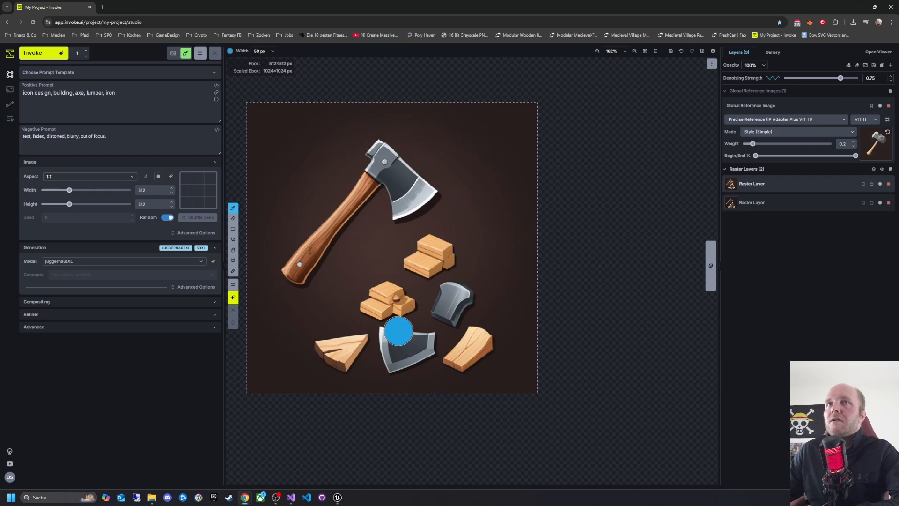
Add an inpaint mask and paint it over the back of the axe head where it meets the handle, with a 50 px brush
scroll(367, 190, up, 5)
scroll(391, 203, down, 5)
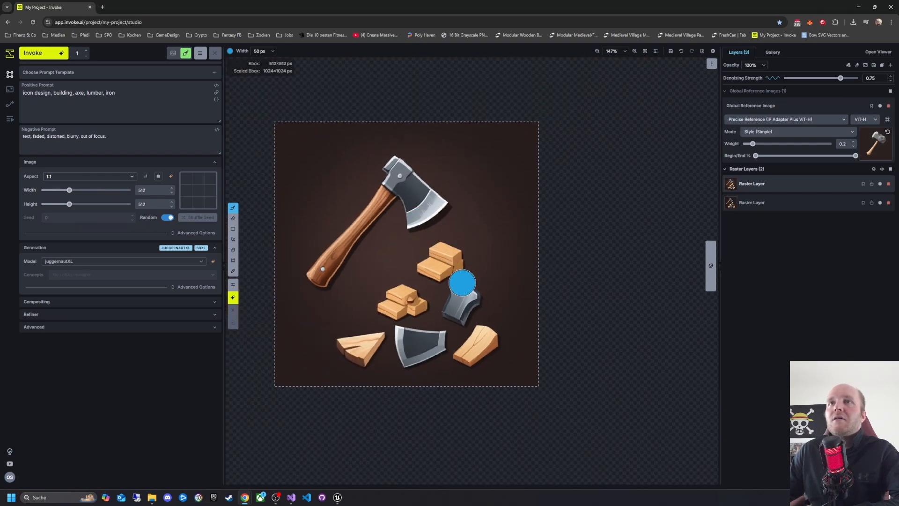
scroll(374, 162, up, 5)
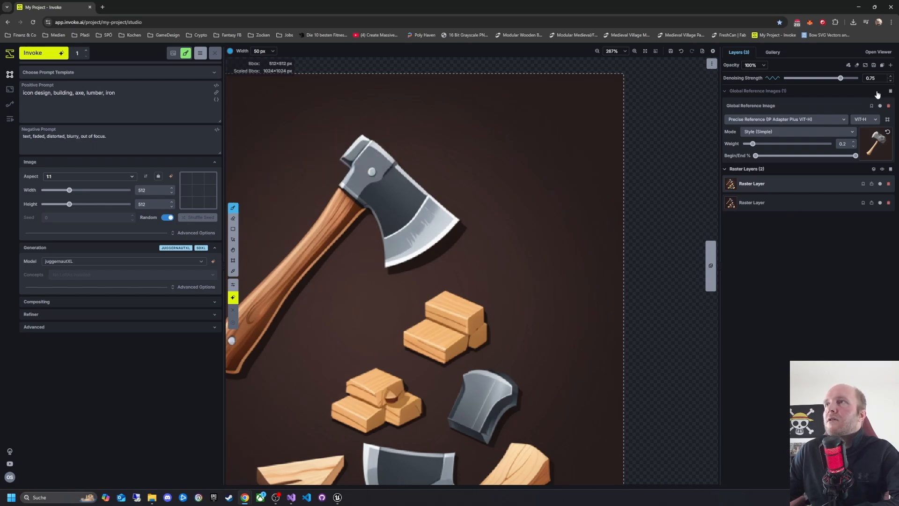
click(890, 66)
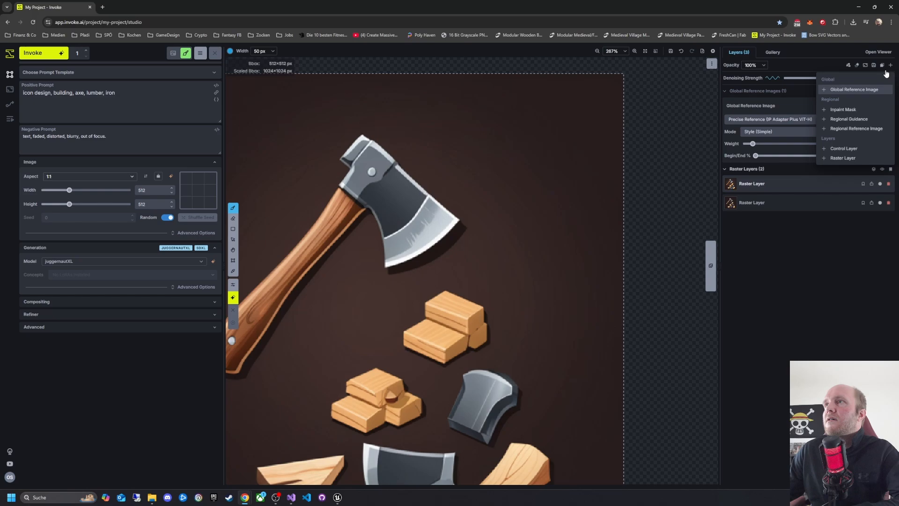
click(859, 109)
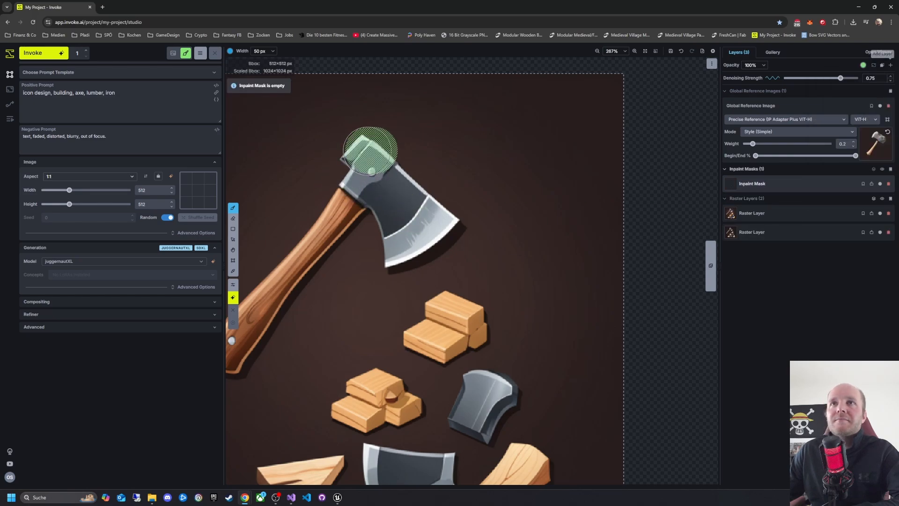
mouse_move(369, 149)
mouse_down()
mouse_move(350, 186)
mouse_move(381, 181)
mouse_move(387, 168)
mouse_move(382, 157)
mouse_move(361, 152)
mouse_move(339, 176)
mouse_move(357, 189)
mouse_up()
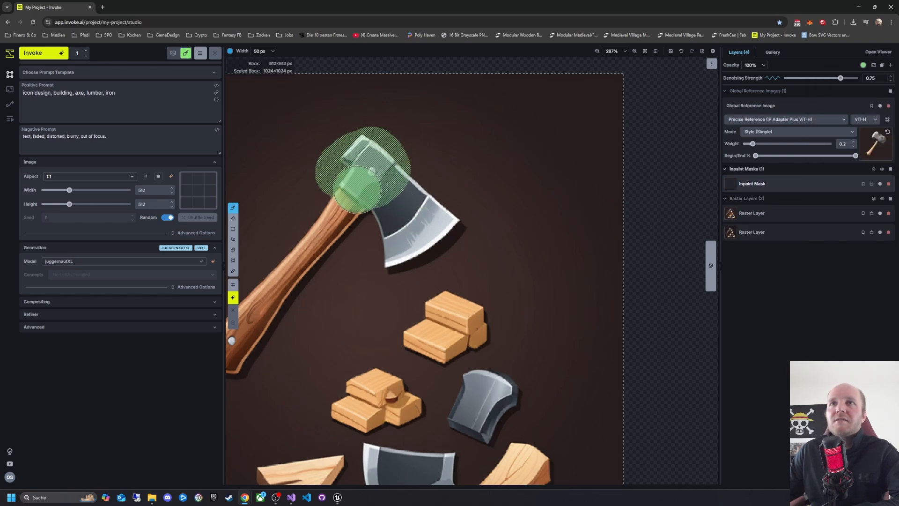
Try regenerating the masked part of the axe head with the full prompt and discard the result
click(149, 103)
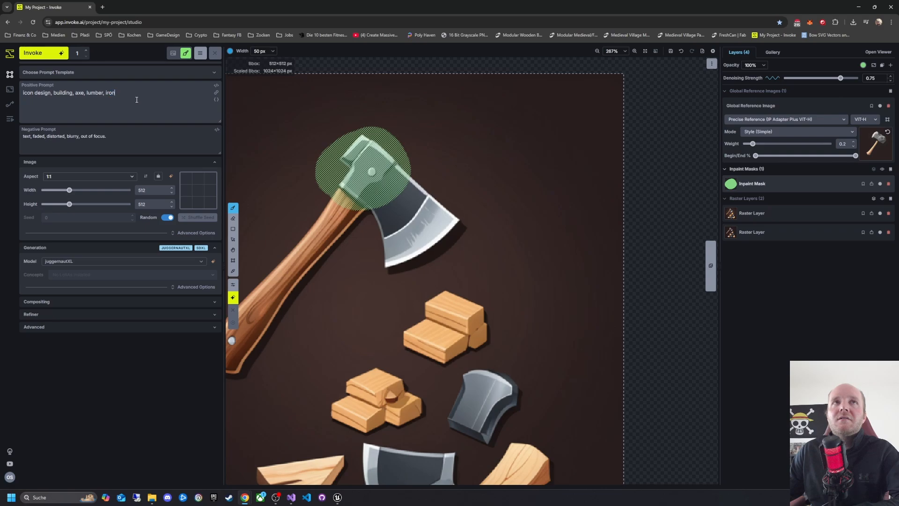
click(44, 56)
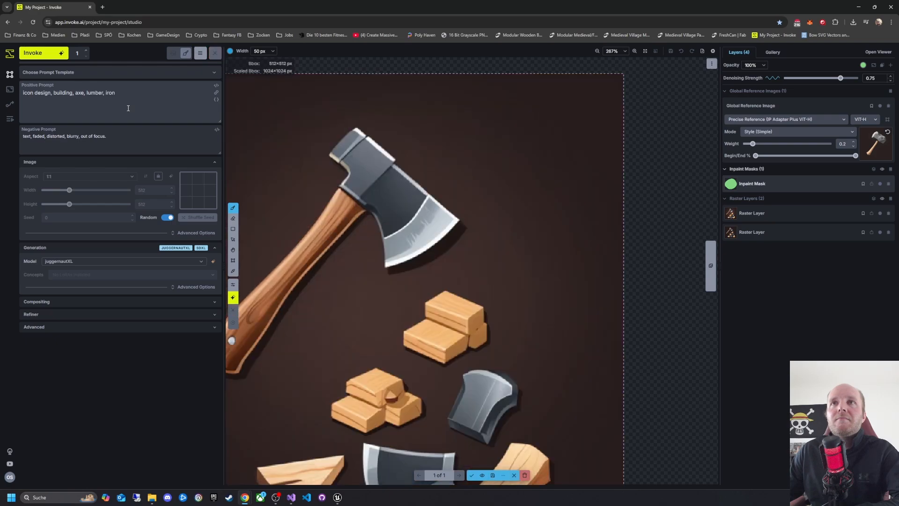
click(513, 474)
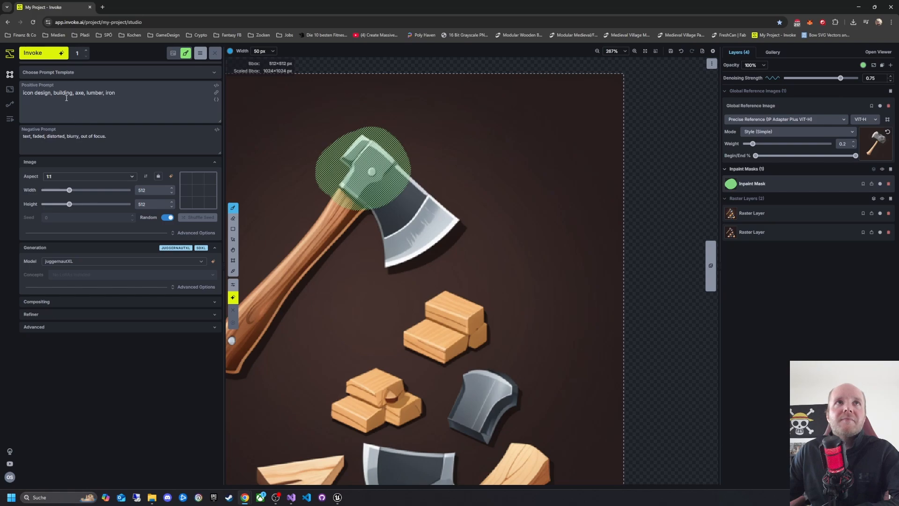
Reduce the positive prompt to "axe", regenerate the masked part of the axe head and accept it as a raster layer
drag(52, 93, 37, 96)
key(BackSpace)
drag(35, 95, 15, 92)
key(BackSpace)
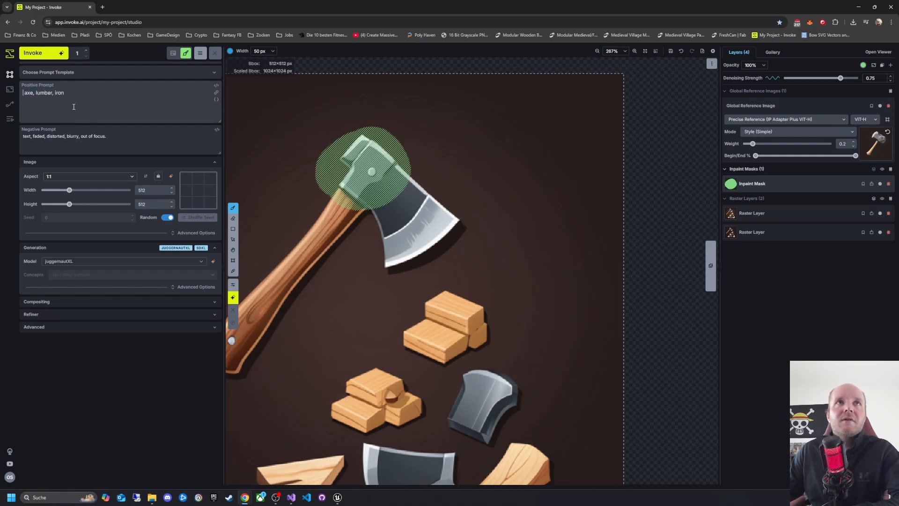
drag(69, 94, 37, 94)
key(ctrl+Return)
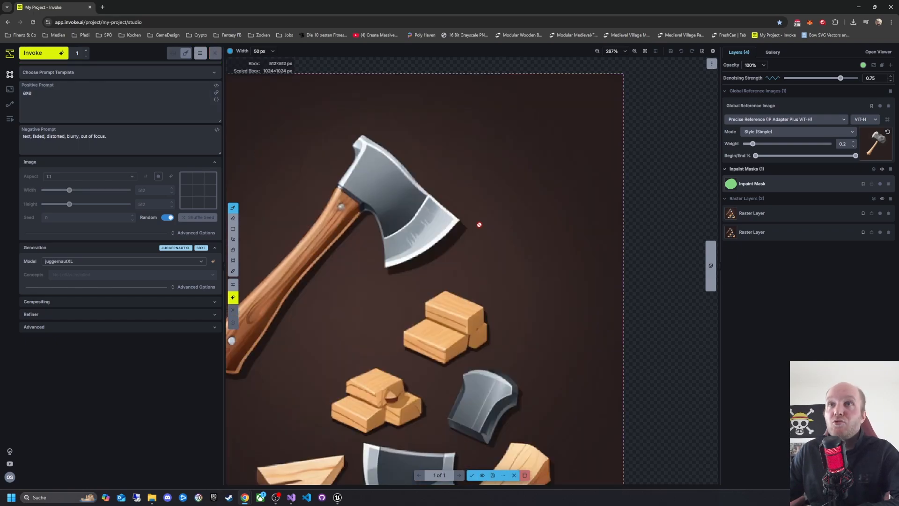
scroll(344, 225, down, 5)
scroll(259, 318, up, 3)
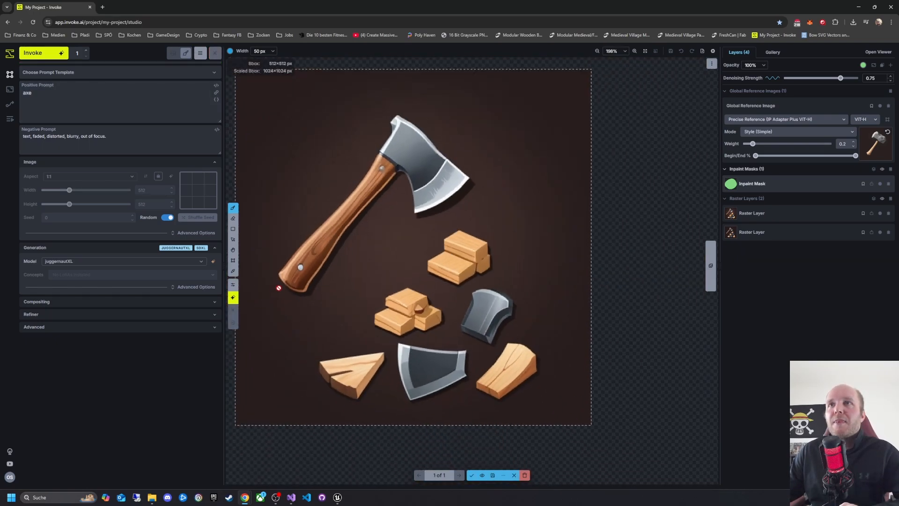
click(471, 474)
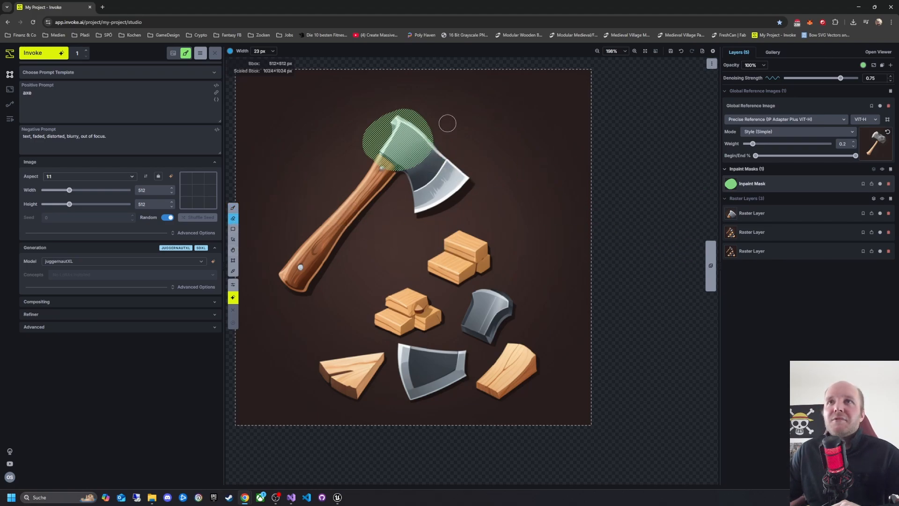
Erase the painted inpaint mask with the 23 px eraser and save the canvas to the gallery
mouse_move(445, 121)
mouse_down()
mouse_move(393, 118)
mouse_move(339, 142)
mouse_move(460, 140)
mouse_up()
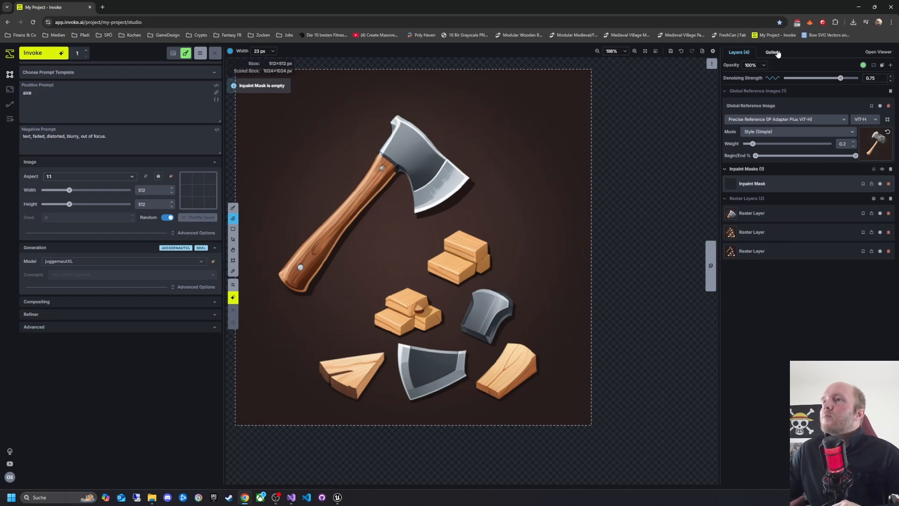
click(670, 52)
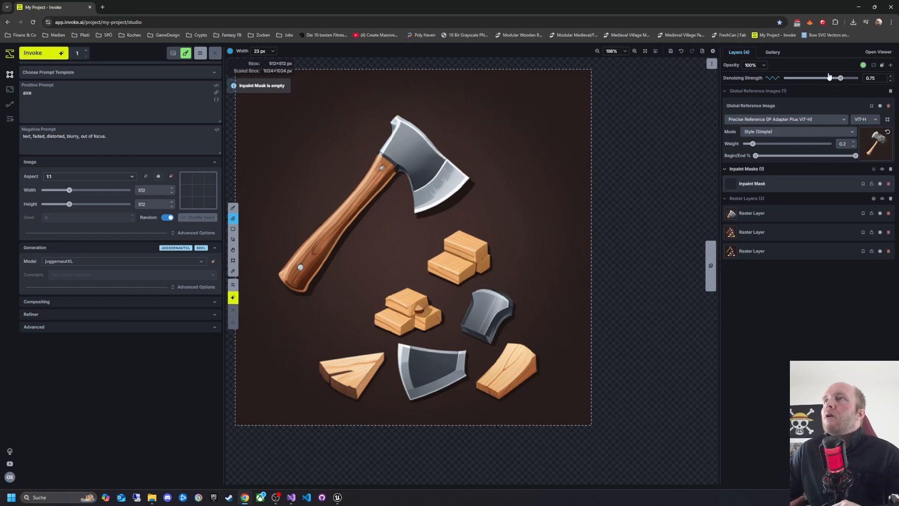
Move the saved axe image from the ToolIcons board to the BuildingIcons board and open the ResourceIcons board
click(773, 52)
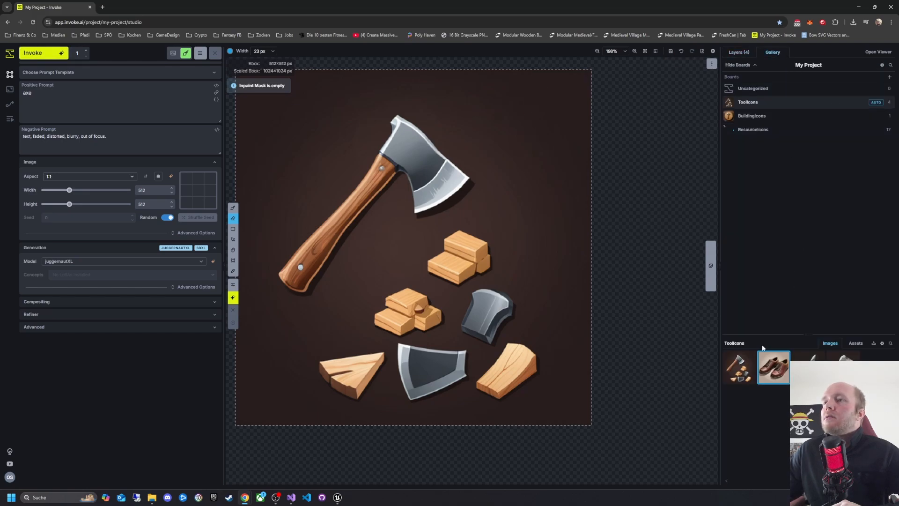
click(743, 377)
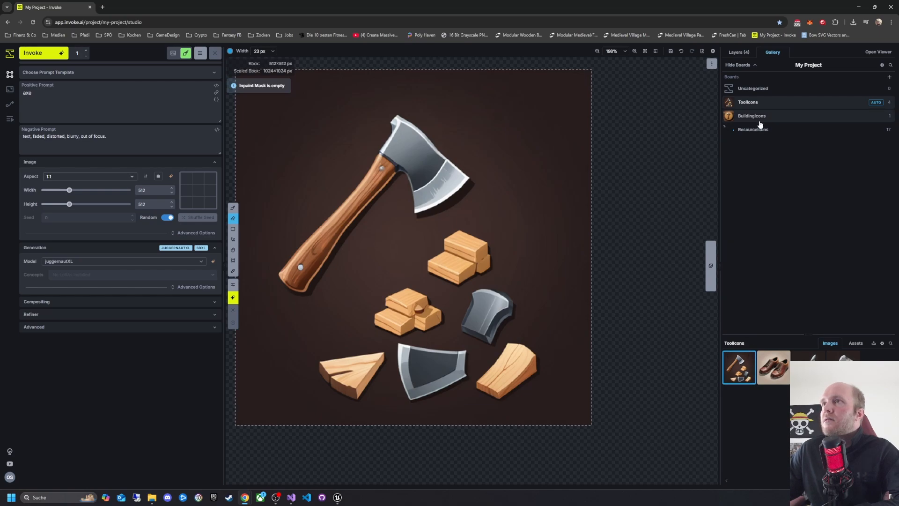
drag(738, 369, 754, 117)
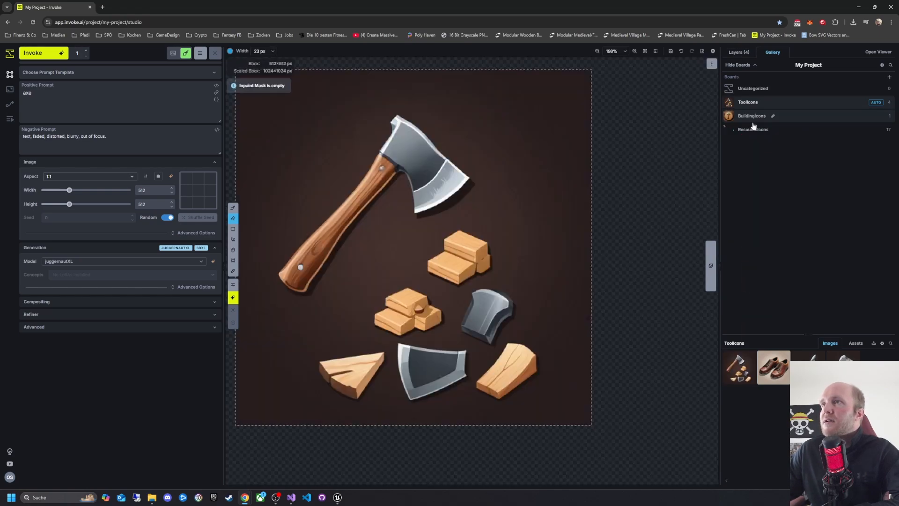
click(751, 131)
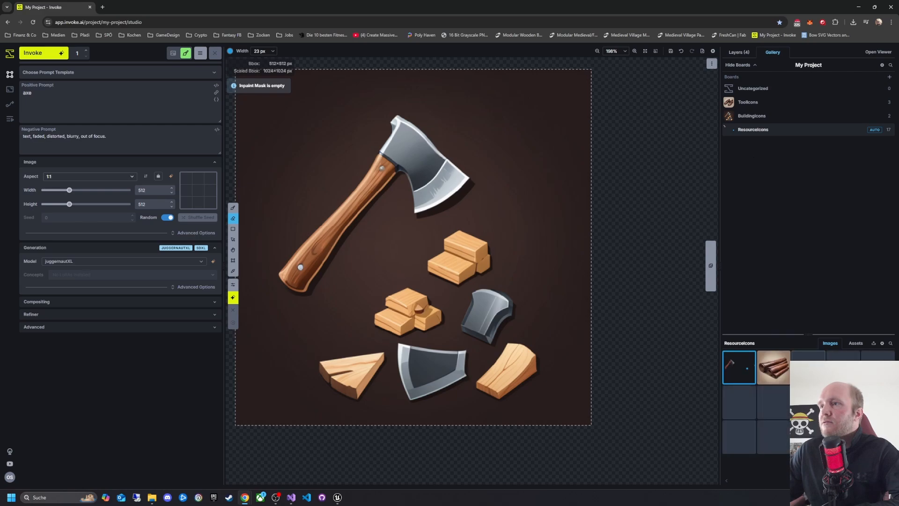
Delete the three remaining uploaded assets from the ResourceIcons board
click(855, 345)
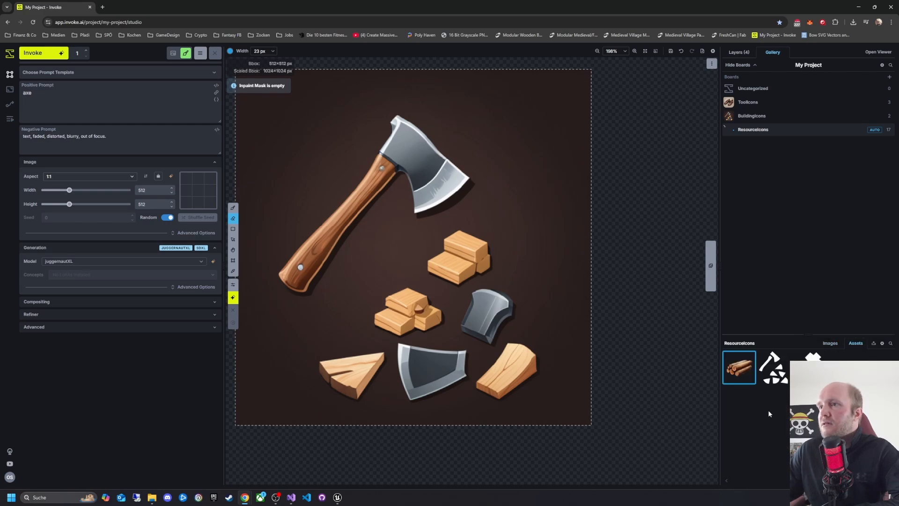
click(775, 382)
key(Delete)
click(522, 291)
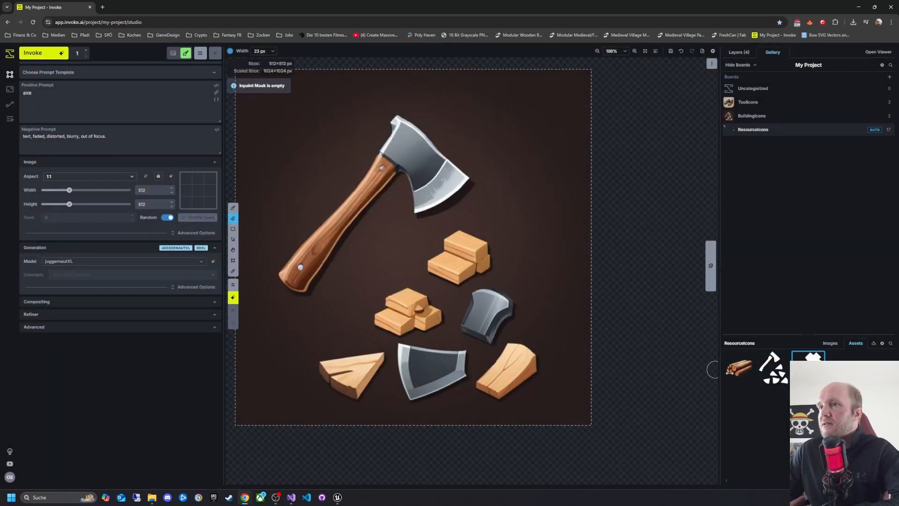
click(748, 377)
key(Delete)
click(523, 291)
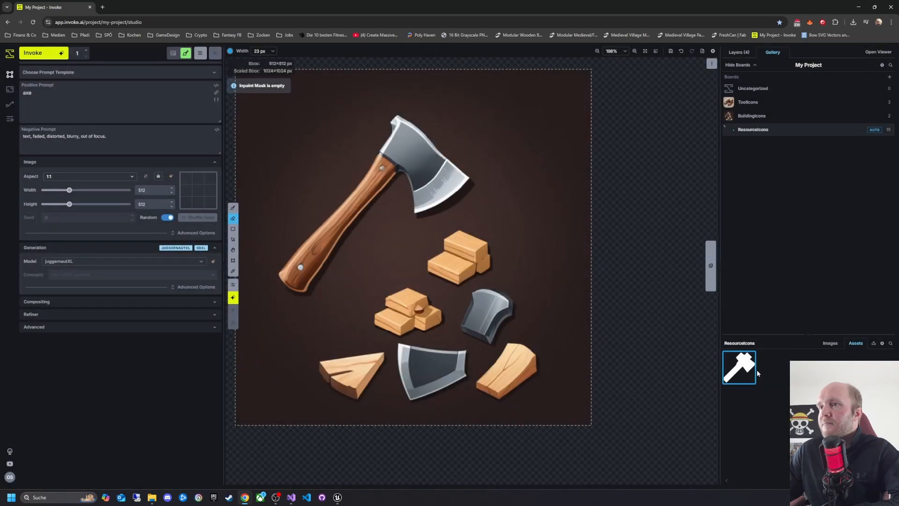
key(Delete)
click(521, 292)
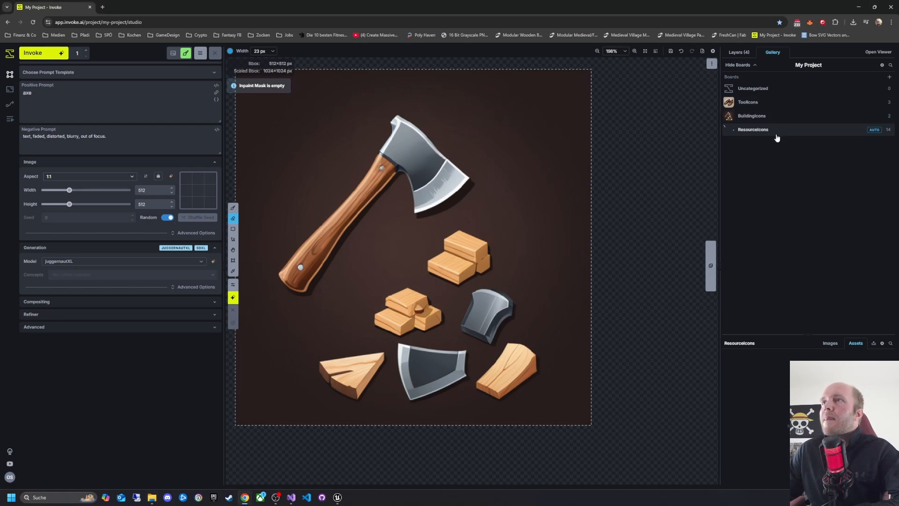
Delete the leftover axe image from the images of the ResourceIcons board
click(761, 129)
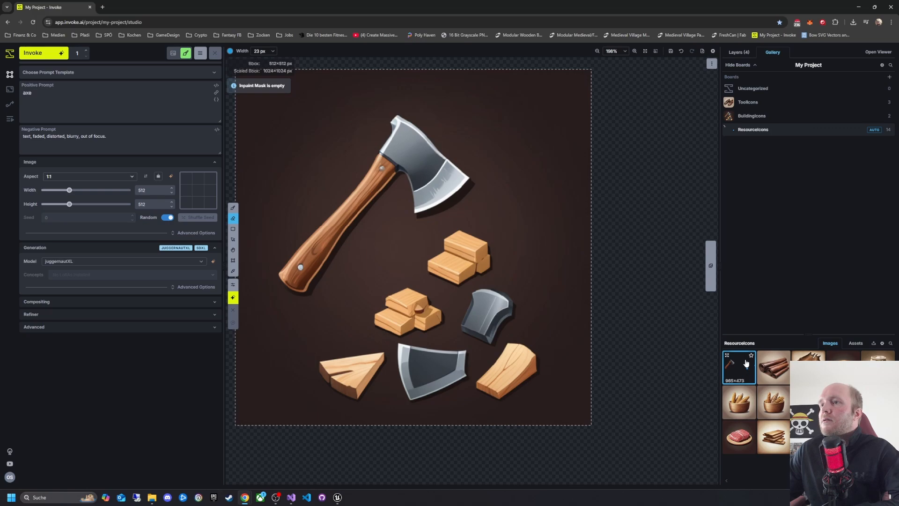
click(746, 363)
click(520, 291)
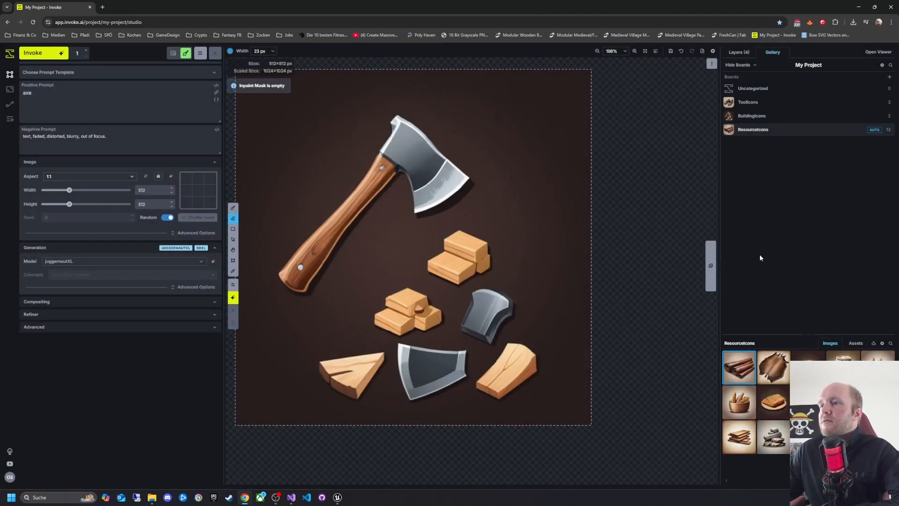
Download the axe-and-wood image from the BuildingIcons board as LumberJackHut.png
click(754, 117)
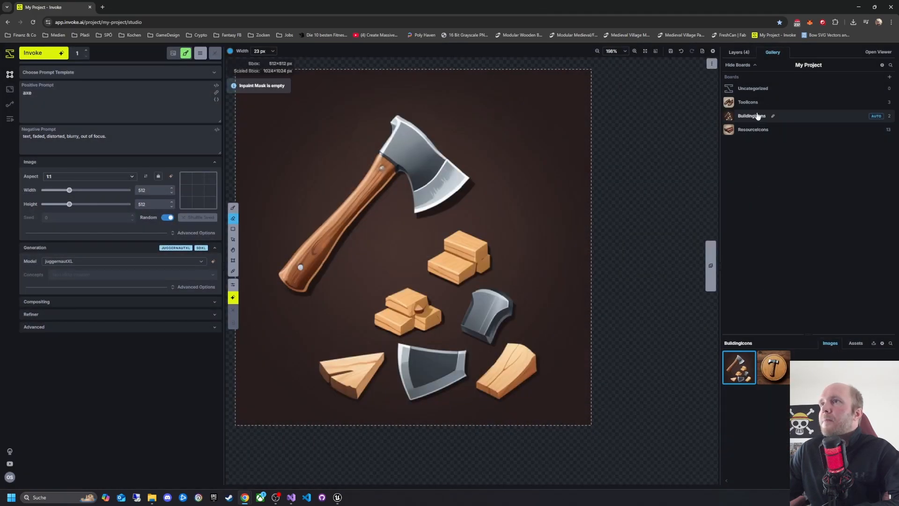
right_click(740, 372)
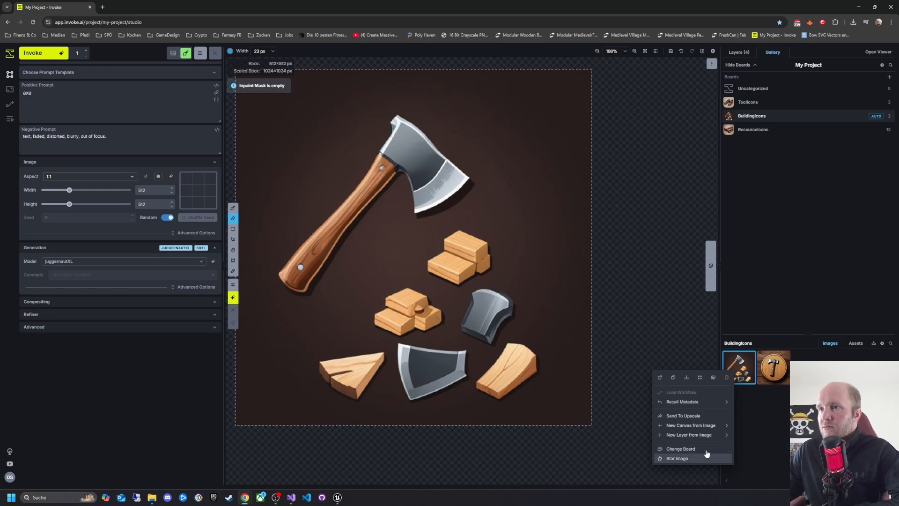
click(686, 377)
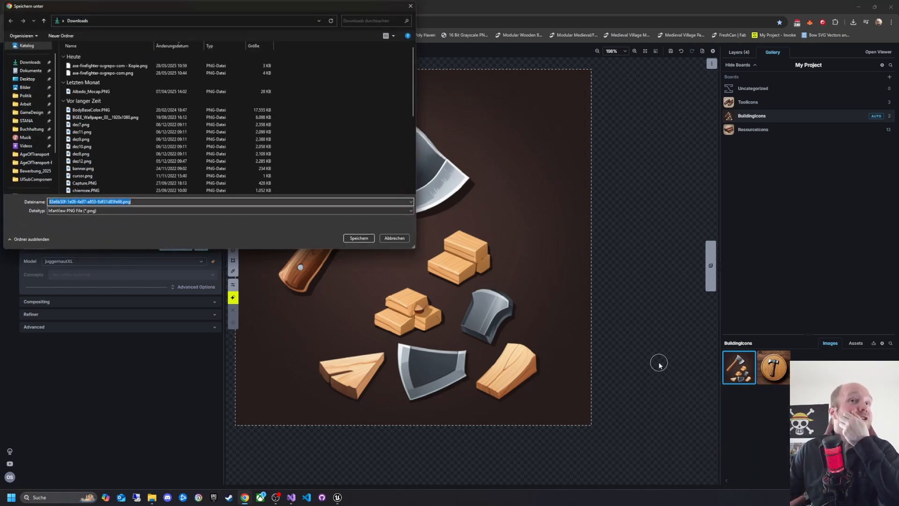
drag(240, 9, 239, 0)
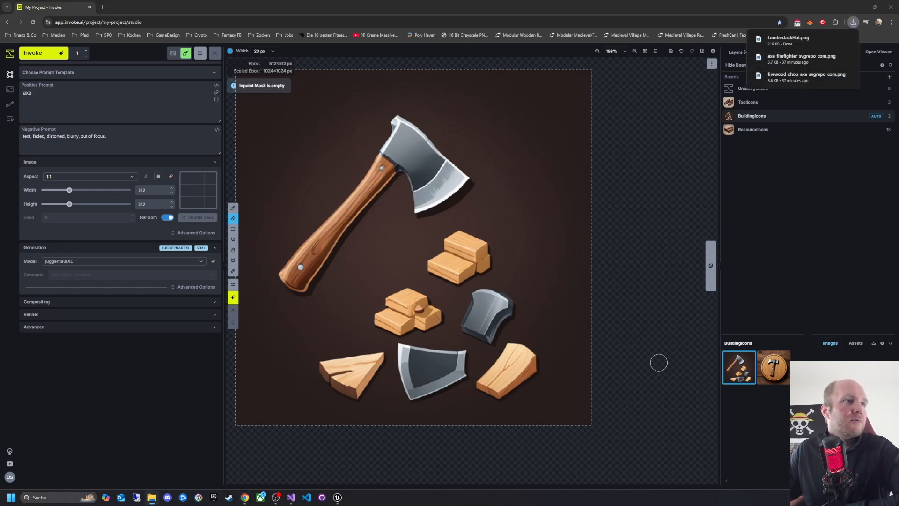
Launch Adobe Photoshop 2020 and open LumberJackHut.png in it
key(super)
text(phot)
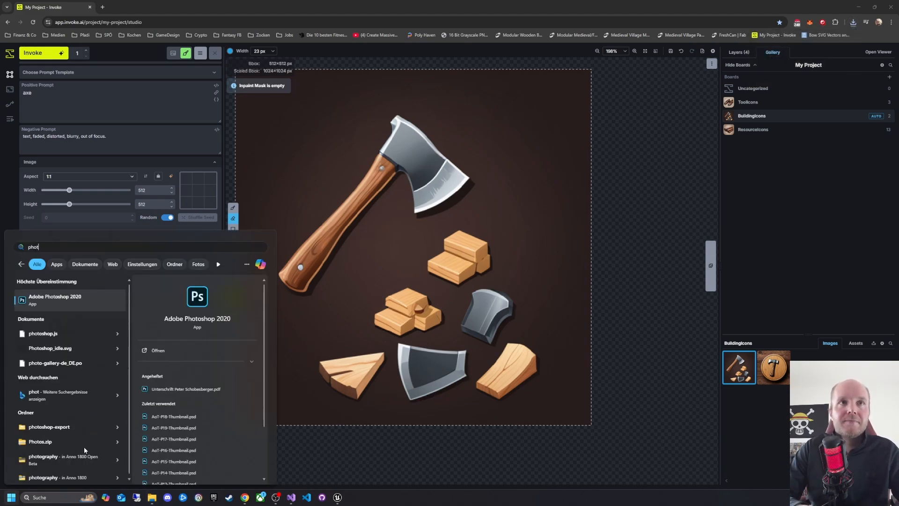
key(Return)
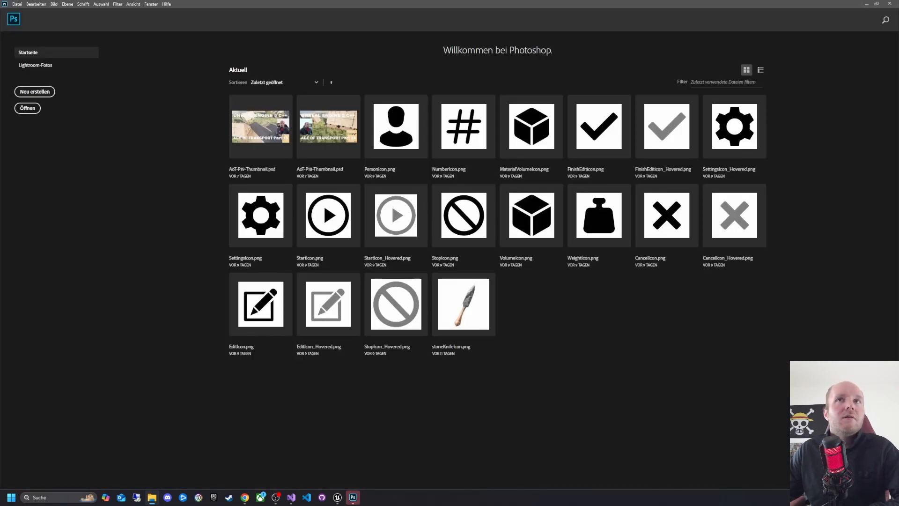
drag(383, 314, 527, 294)
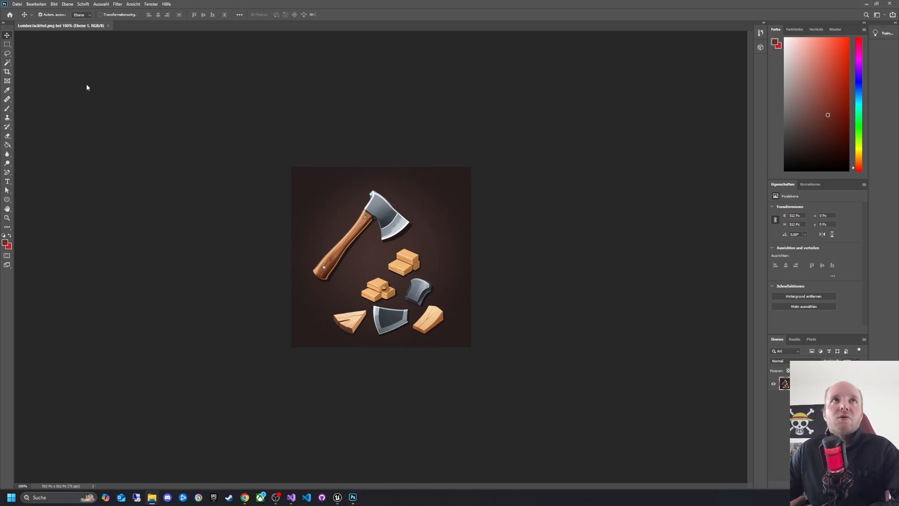
Select the large axe with the Magic Wand and extend the selection over its whole head and handle using Select and Mask
click(7, 62)
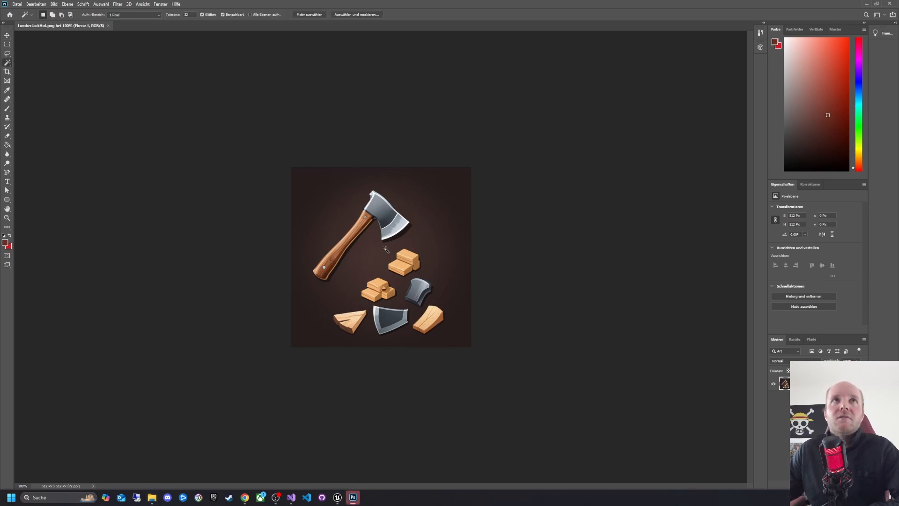
click(385, 212)
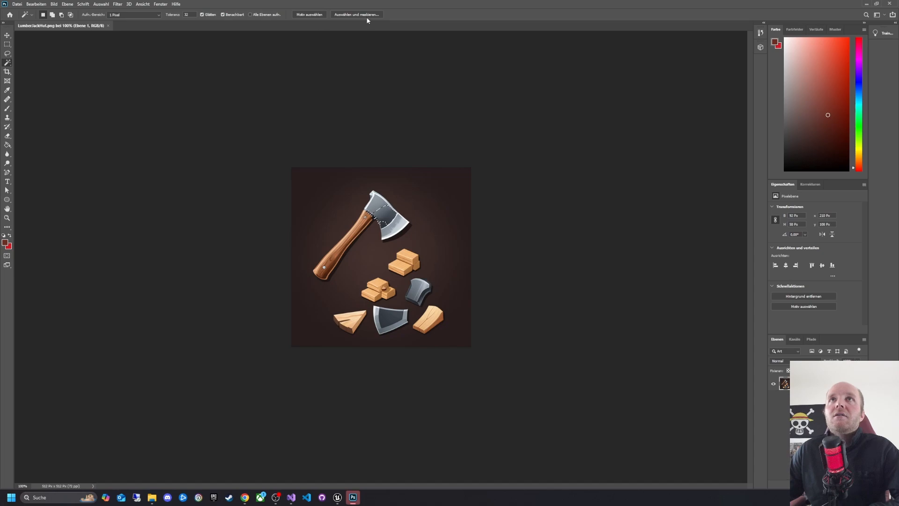
click(360, 15)
click(393, 205)
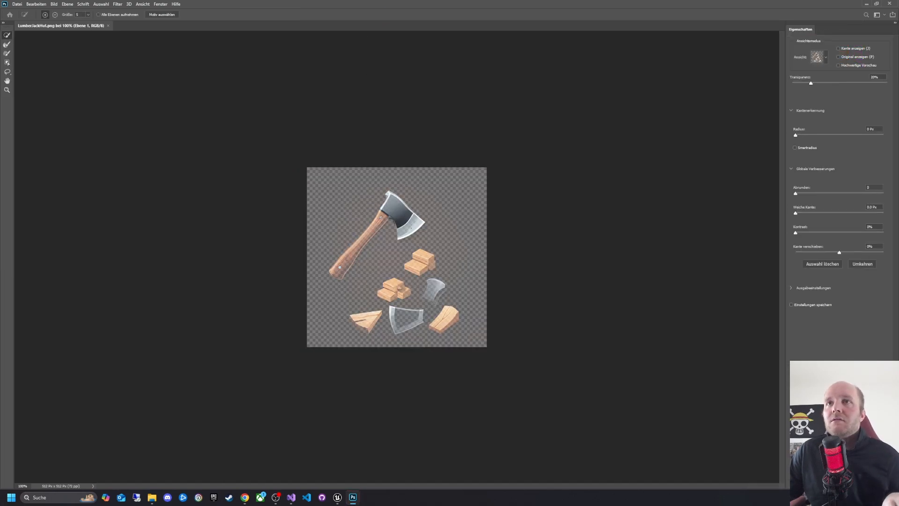
click(415, 226)
scroll(394, 255, up, 5)
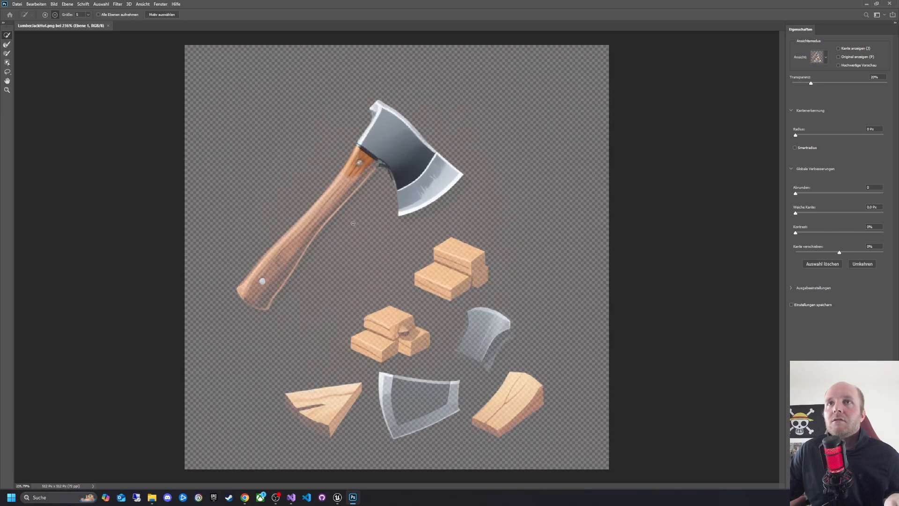
drag(328, 195, 294, 237)
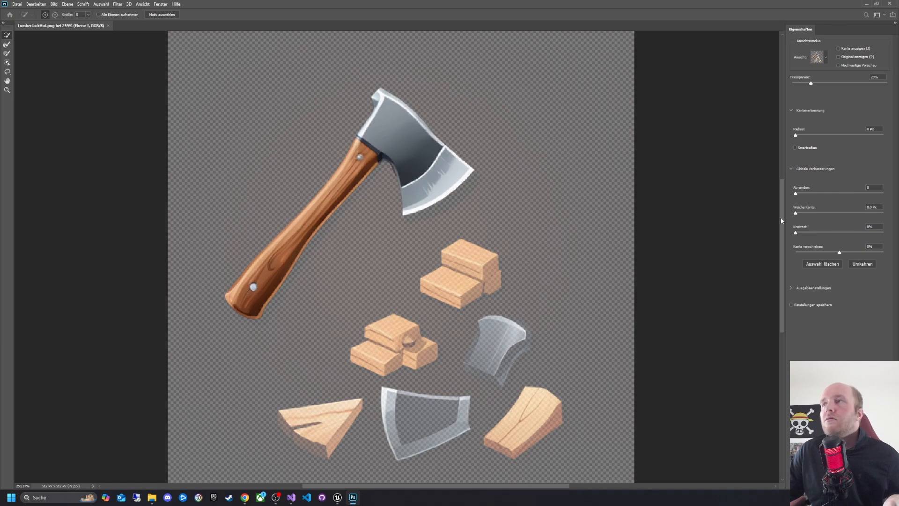
key(Return)
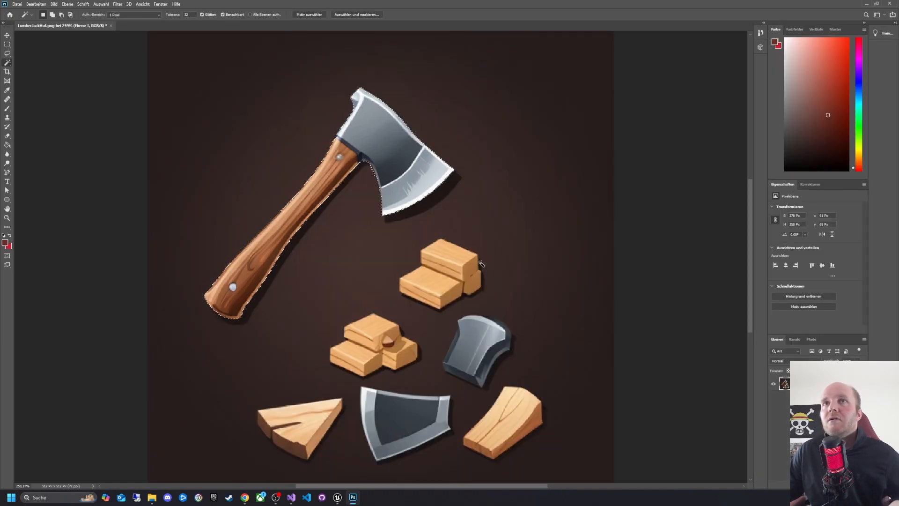
Invert the selection and delete the brown background with the loose wood and blade pieces, leaving only the axe
right_click(401, 161)
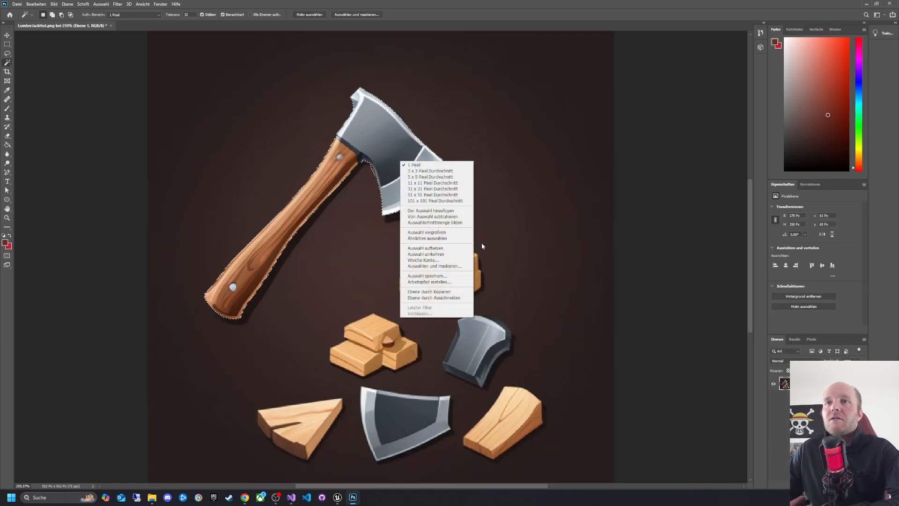
click(449, 254)
key(Delete)
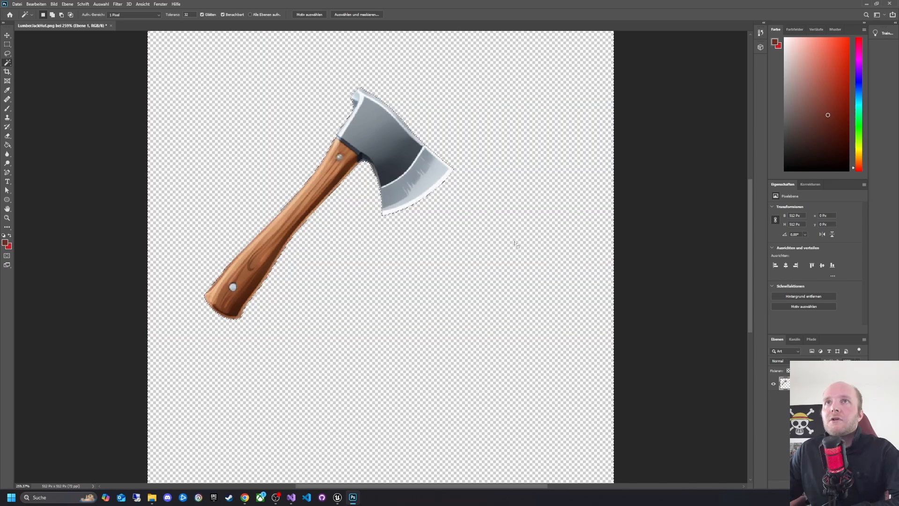
scroll(566, 341, down, 3)
scroll(518, 349, up, 2)
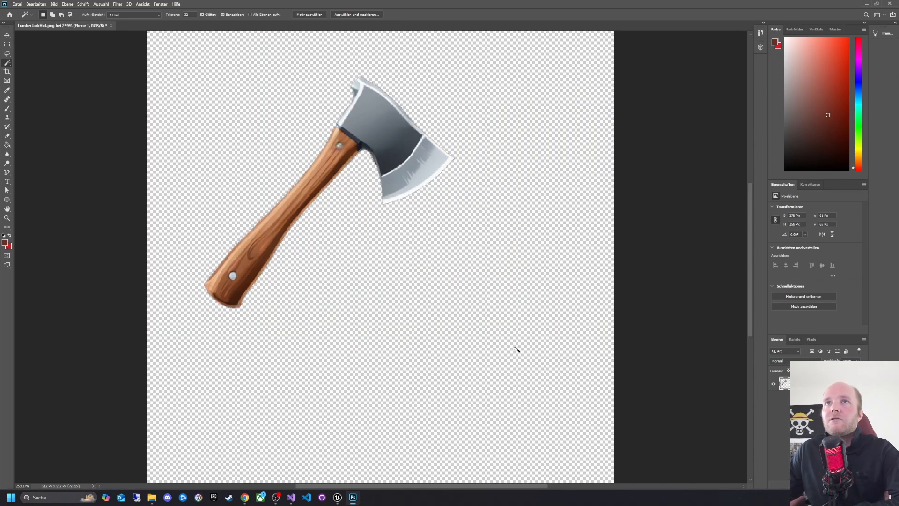
scroll(407, 323, down, 2)
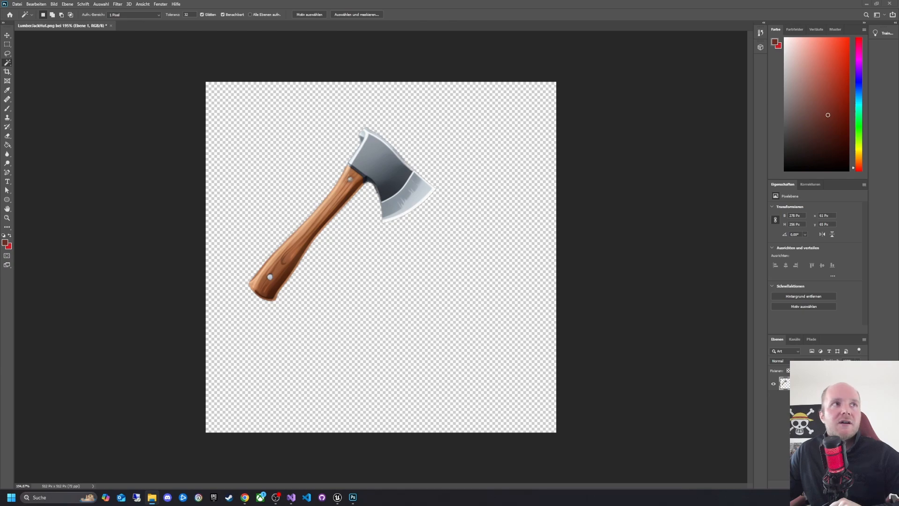
Place the lumberIcon log pile in the lower-right part of the canvas and move the axe to the upper-left corner
drag(318, 329, 515, 393)
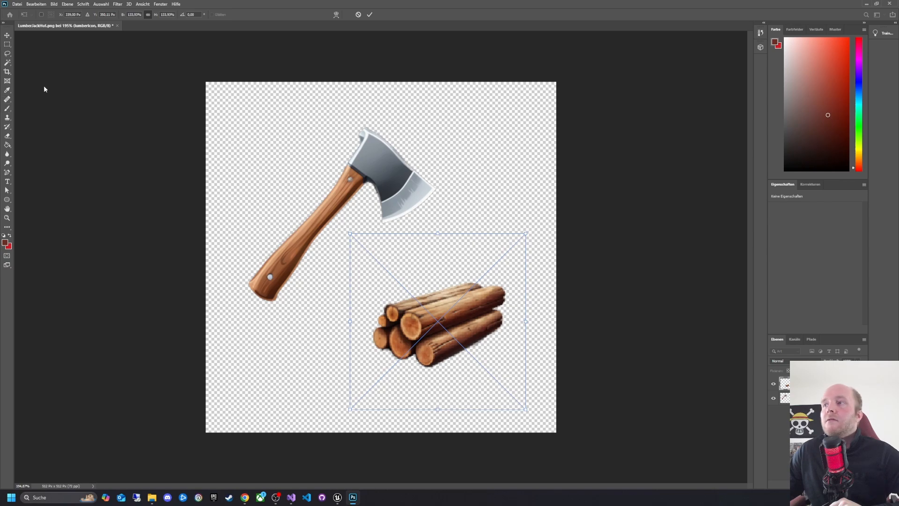
key(Return)
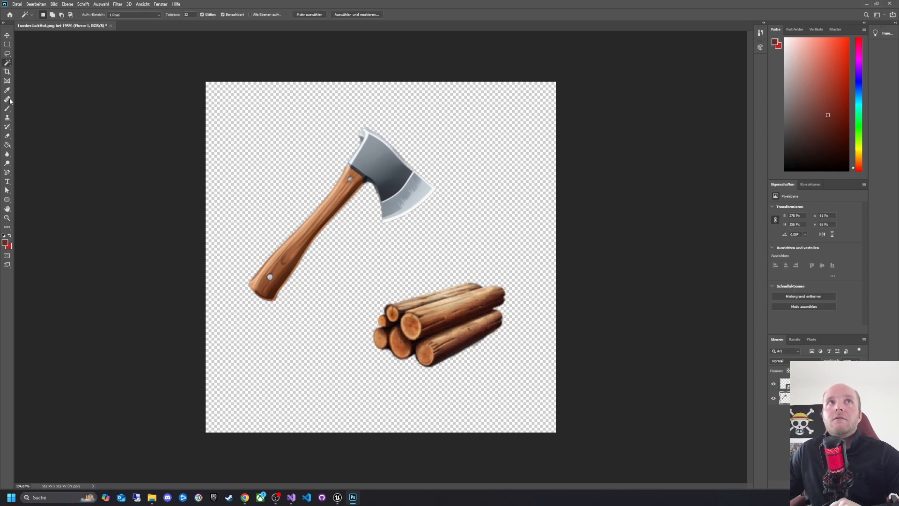
click(7, 35)
drag(399, 181, 407, 209)
click(658, 355)
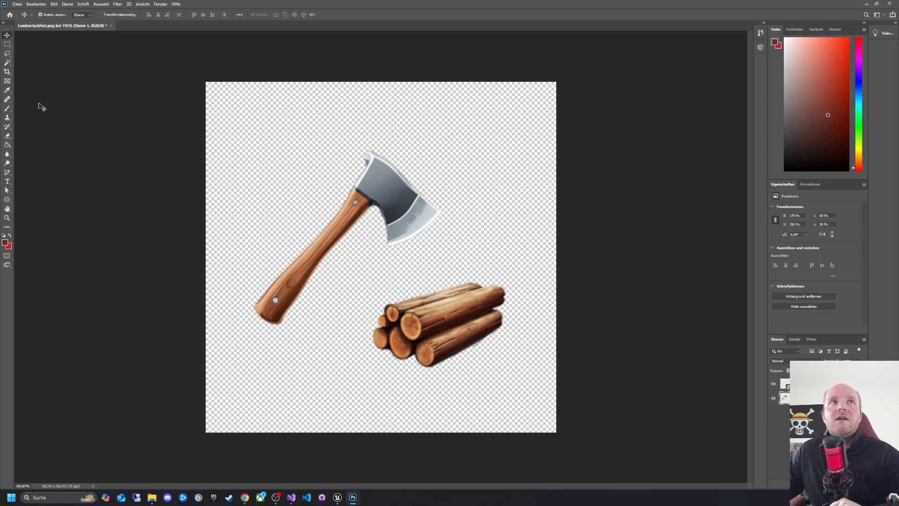
drag(404, 200, 370, 145)
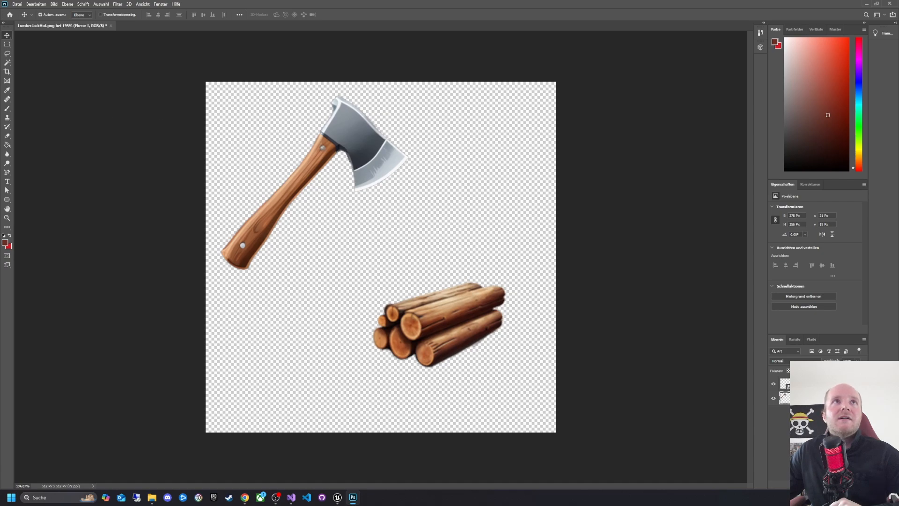
Enclose the axe in a rectangular selection and scale it up to about 118% with Free Transform
key(m)
drag(177, 75, 423, 282)
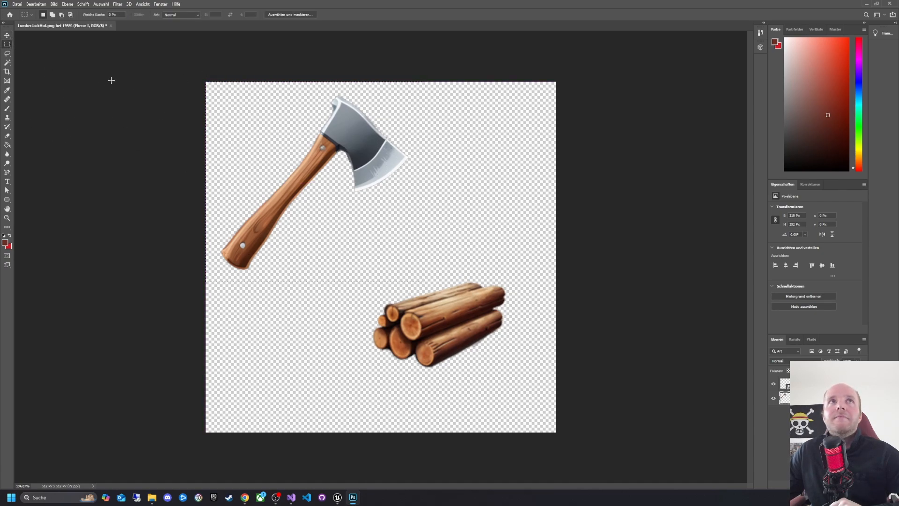
right_click(287, 157)
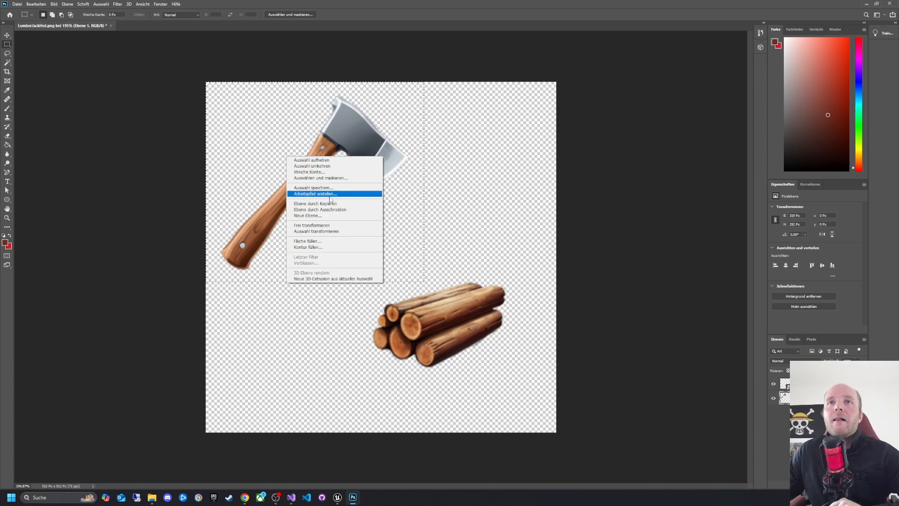
click(331, 226)
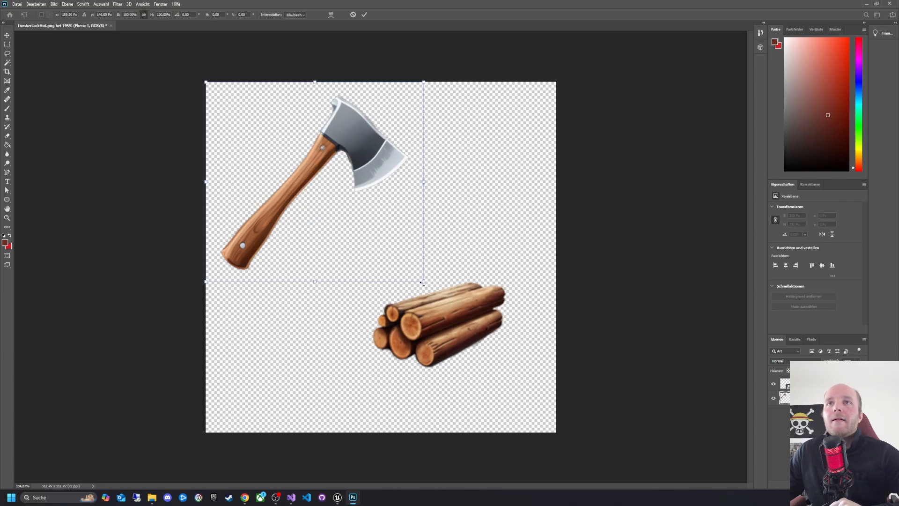
drag(424, 281, 470, 313)
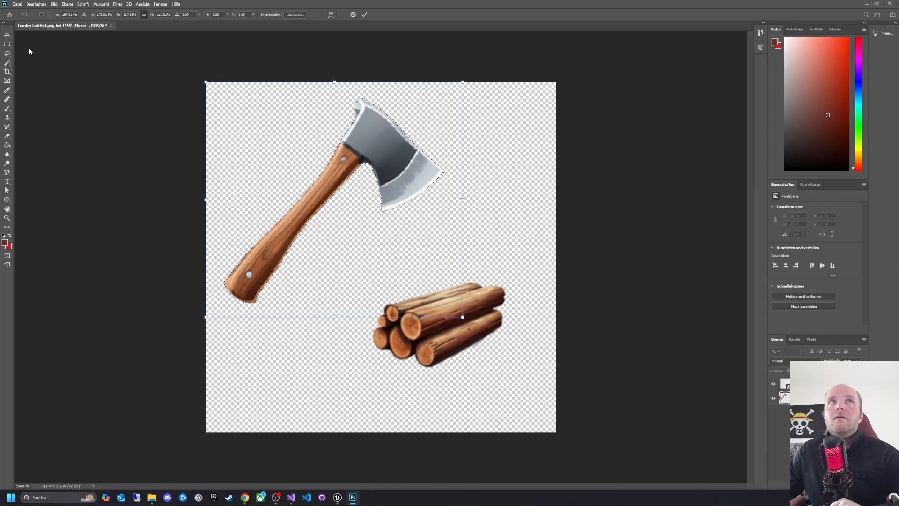
click(8, 37)
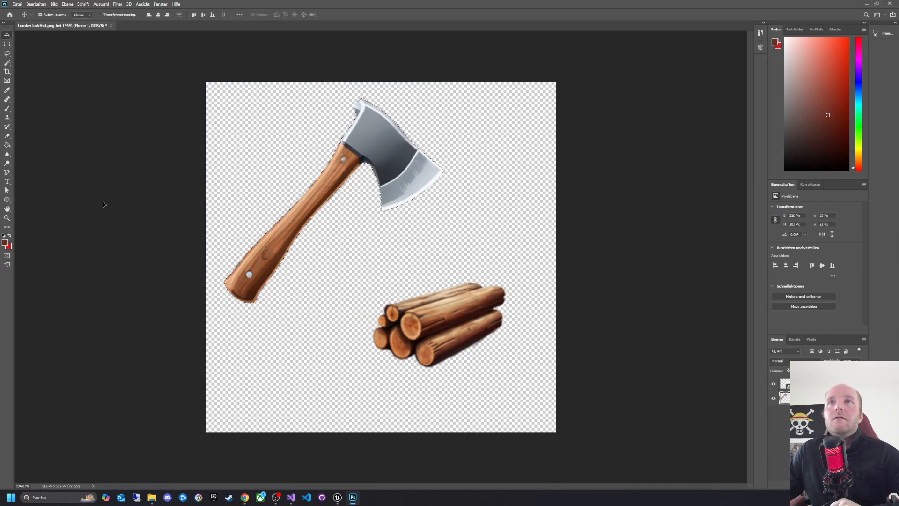
click(382, 161)
key(Return)
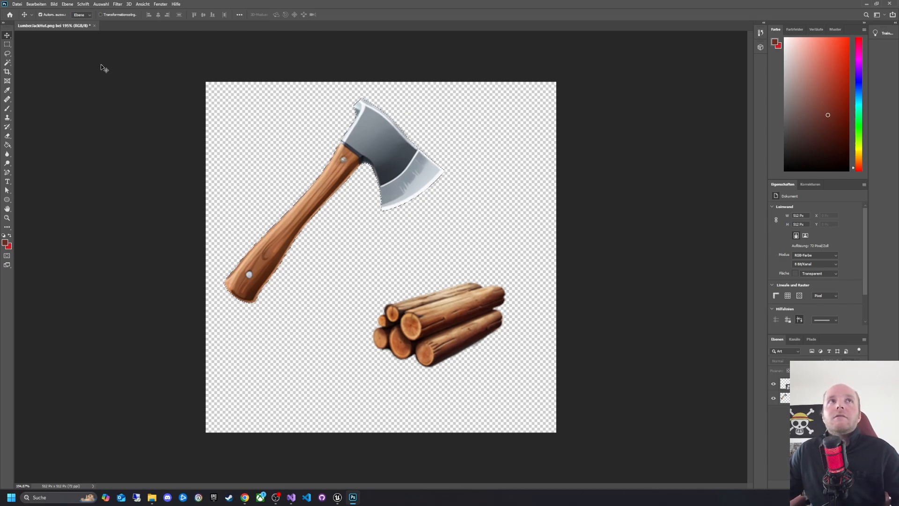
Clear the selection around the axe and move the axe diagonally down toward the log pile
click(7, 44)
drag(119, 104, 131, 129)
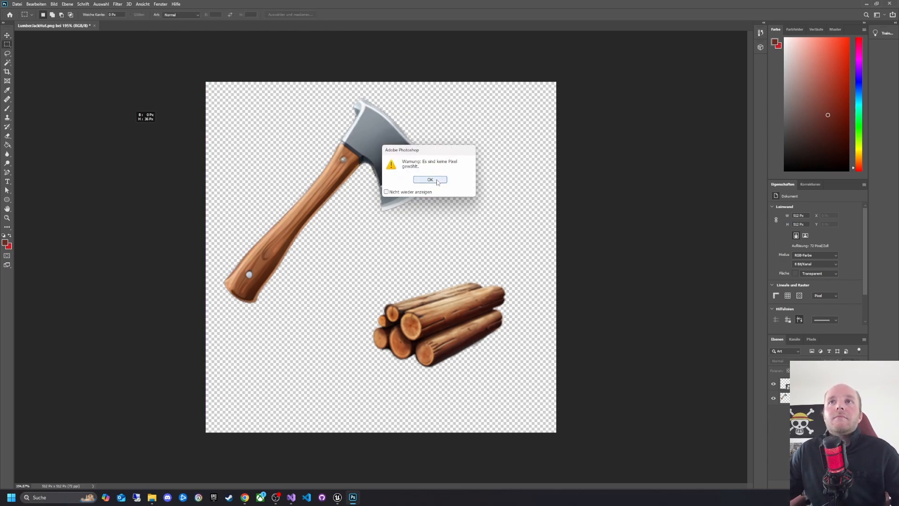
click(429, 179)
click(7, 35)
drag(375, 143, 393, 170)
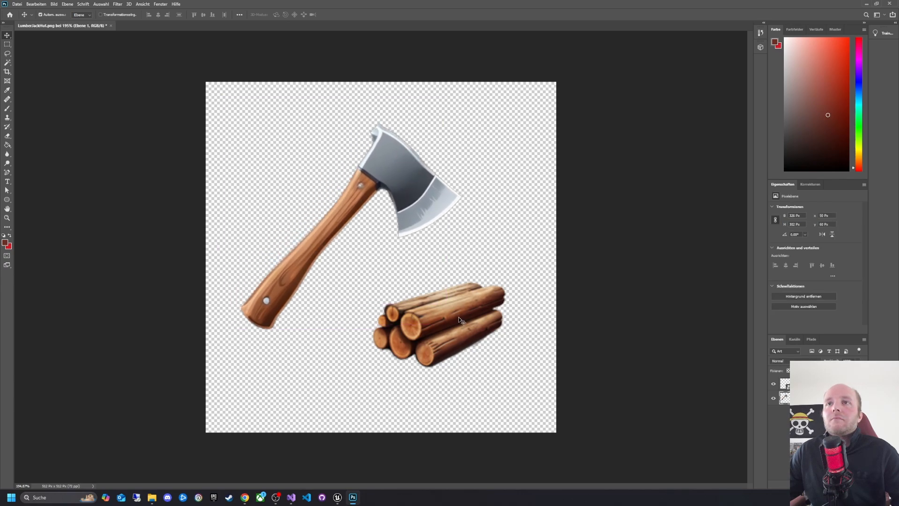
Shift the axe slightly down and fine-tune the log pile's position beneath its blade
drag(459, 316, 463, 322)
drag(424, 180, 429, 205)
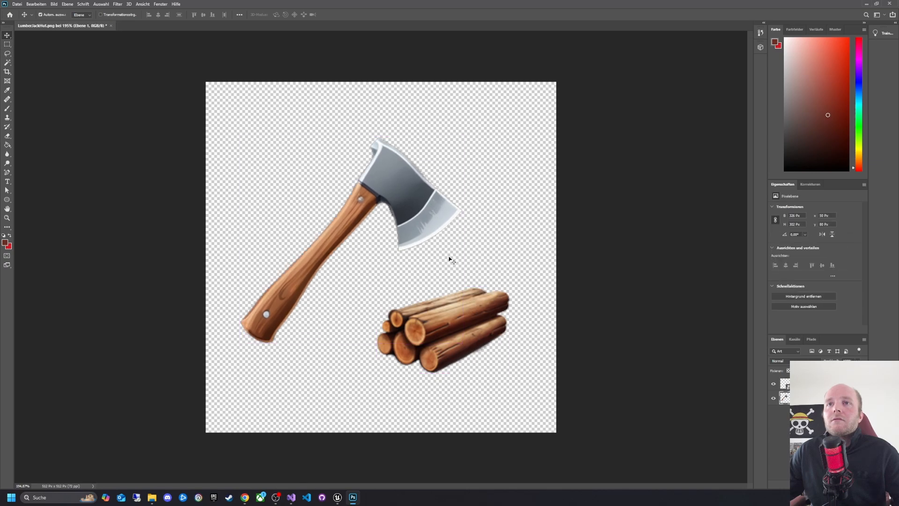
drag(474, 317, 471, 308)
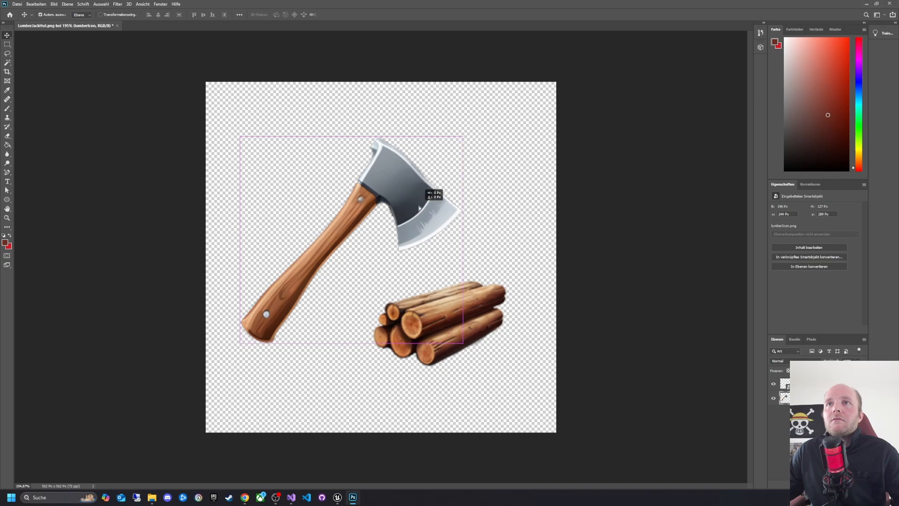
Try to save the LumberJackHut document with its separate layers
click(628, 331)
key(ctrl+s)
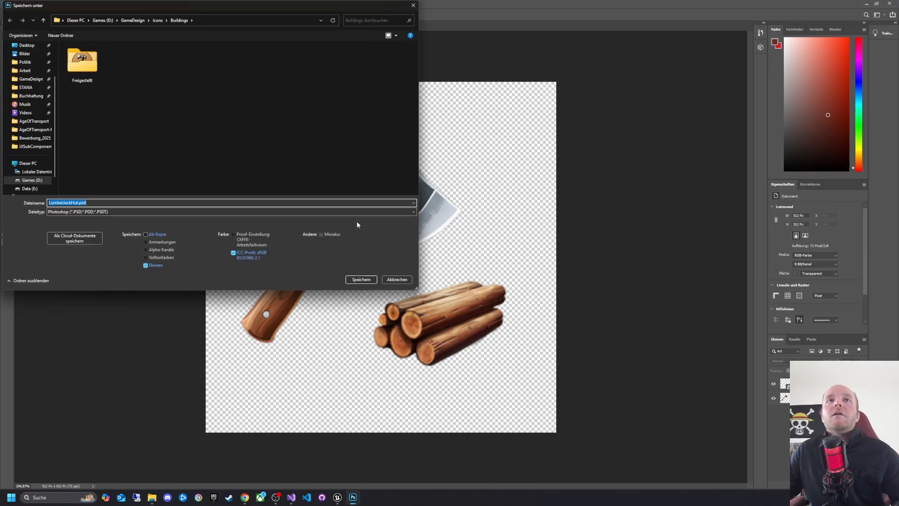
click(396, 279)
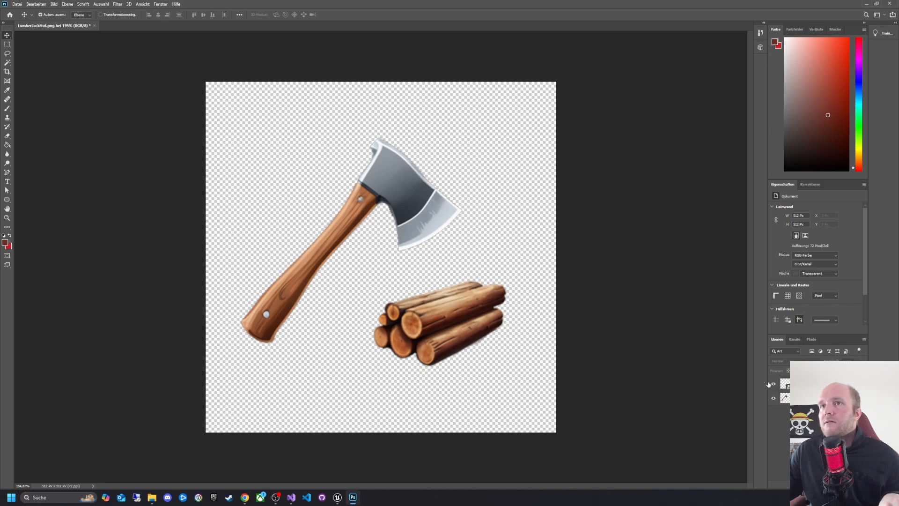
click(470, 323)
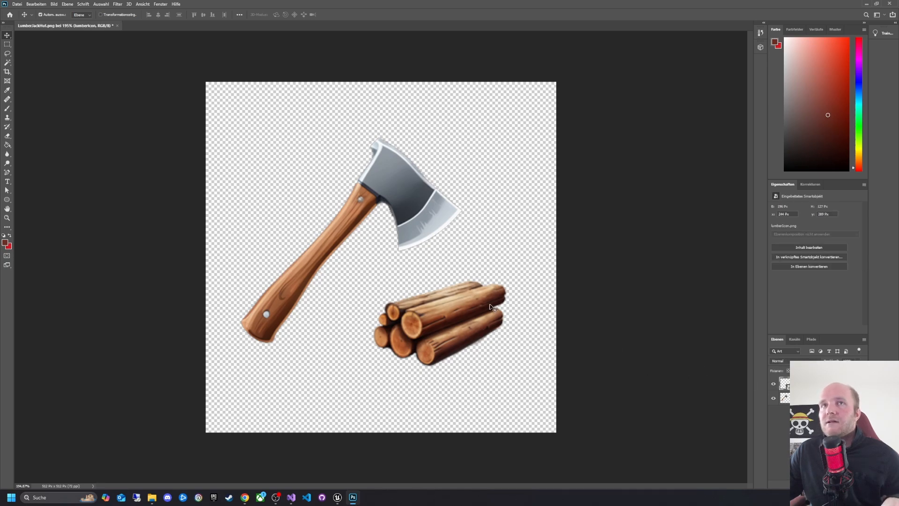
click(7, 45)
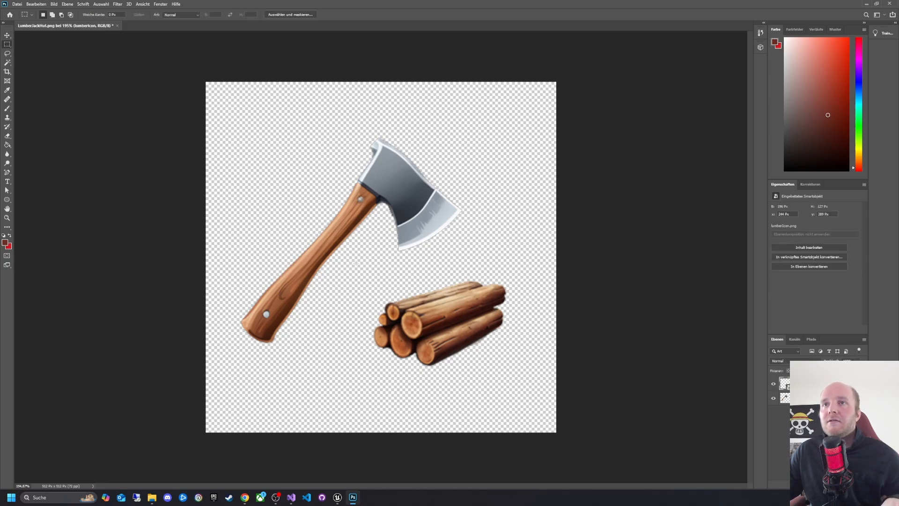
drag(353, 261, 546, 417)
right_click(459, 308)
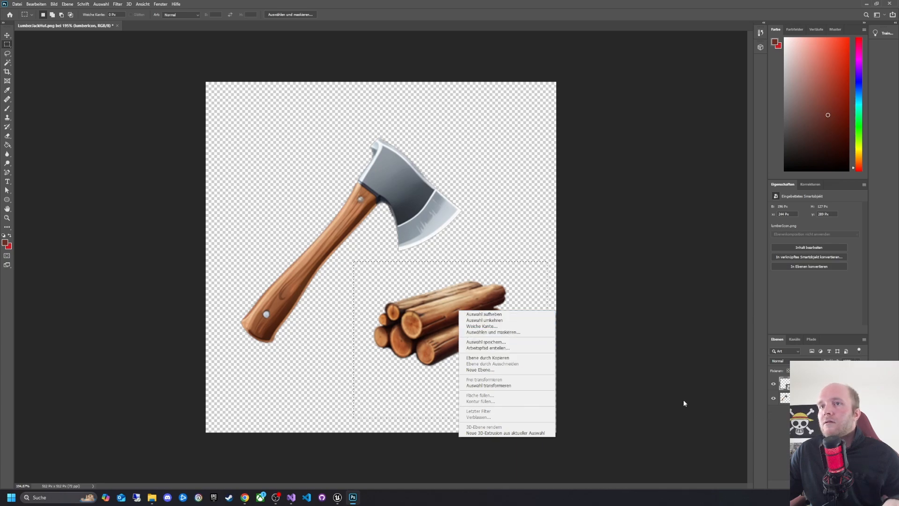
click(591, 388)
Scale the log pile up to about 223 px wide with Free Transform and shift it slightly up and to the left
right_click(457, 338)
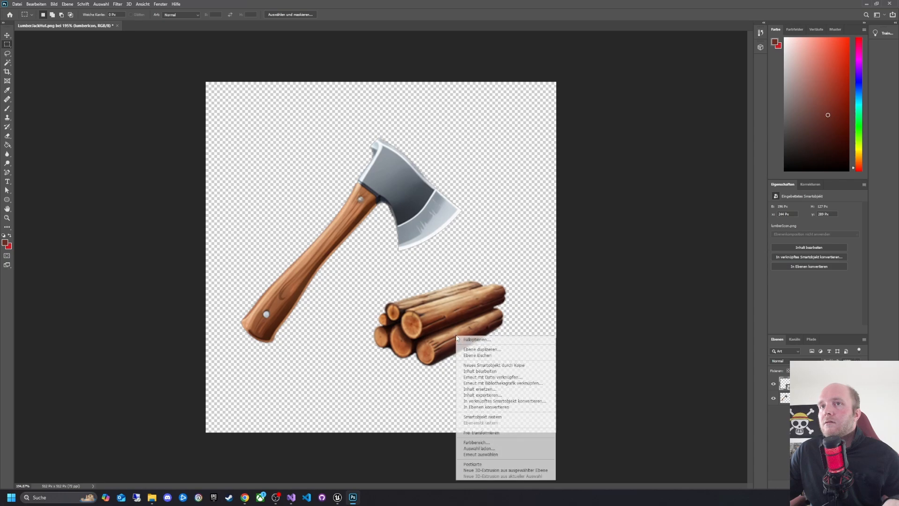
click(482, 432)
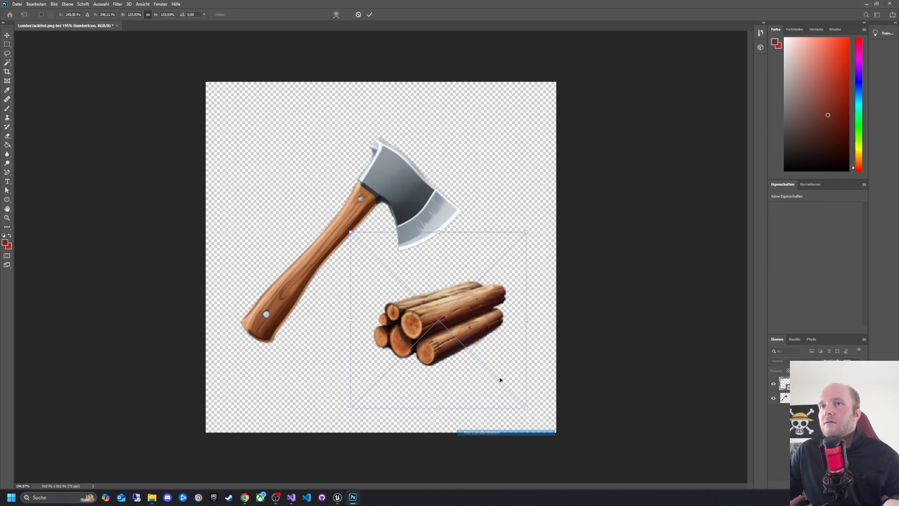
drag(526, 409, 550, 431)
drag(516, 370, 508, 357)
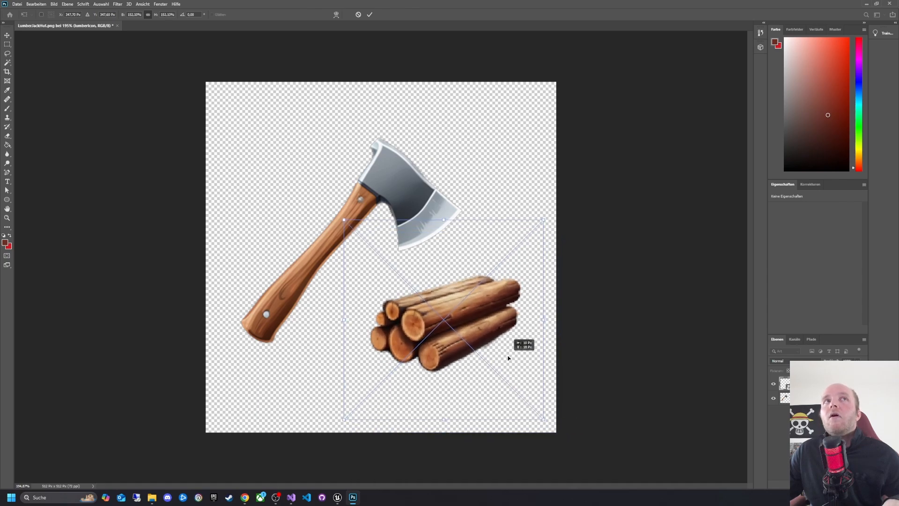
key(Return)
key(m)
key(ctrl+s)
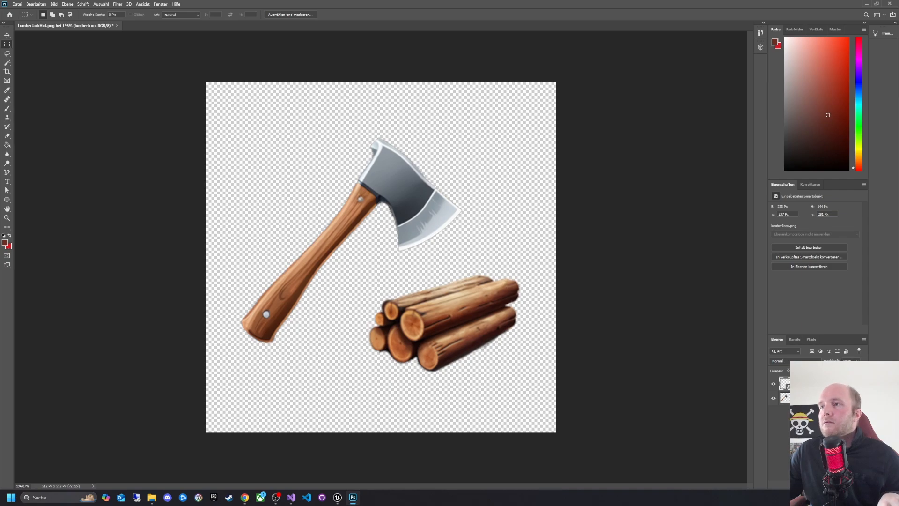
Link the axe and log pile layers and try to save the document
click(819, 397)
shift+click(820, 383)
right_click(819, 383)
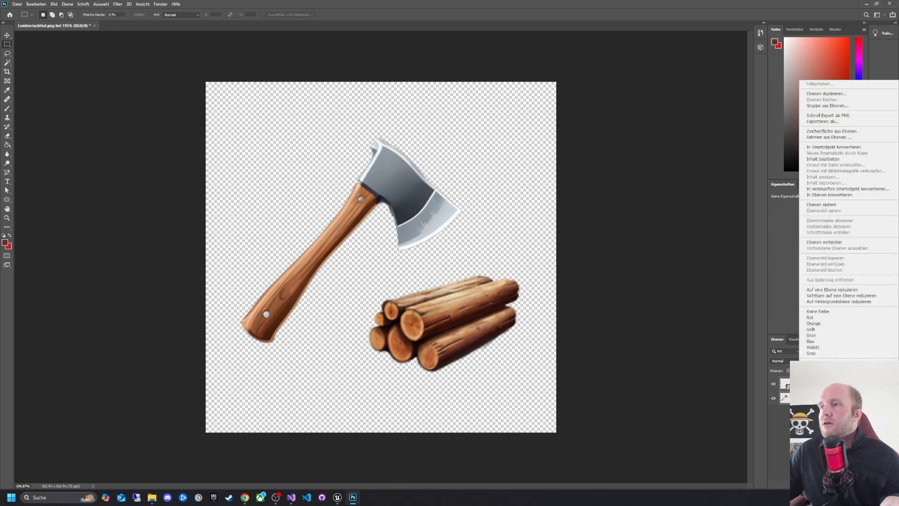
click(831, 241)
key(ctrl+s)
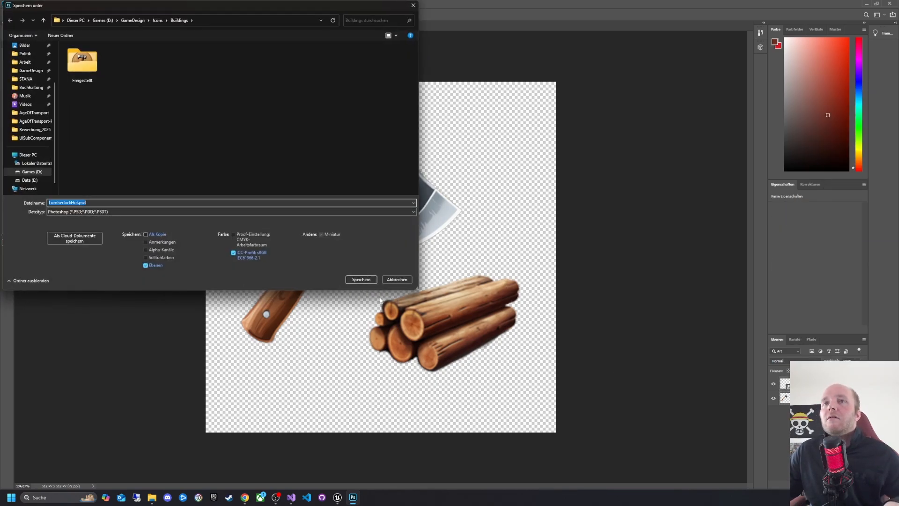
click(397, 279)
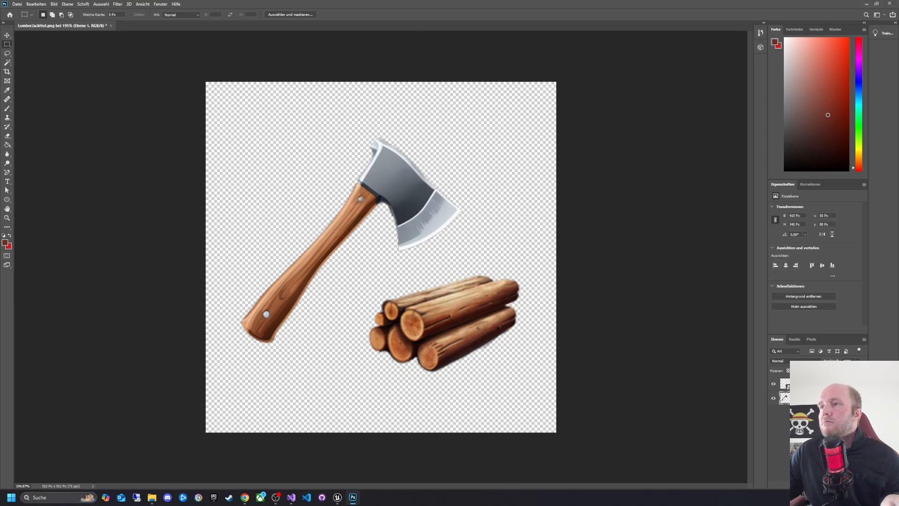
Merge the axe and log pile layers into one layer, then save and close LumberJackHut.png
shift+click(814, 383)
right_click(814, 384)
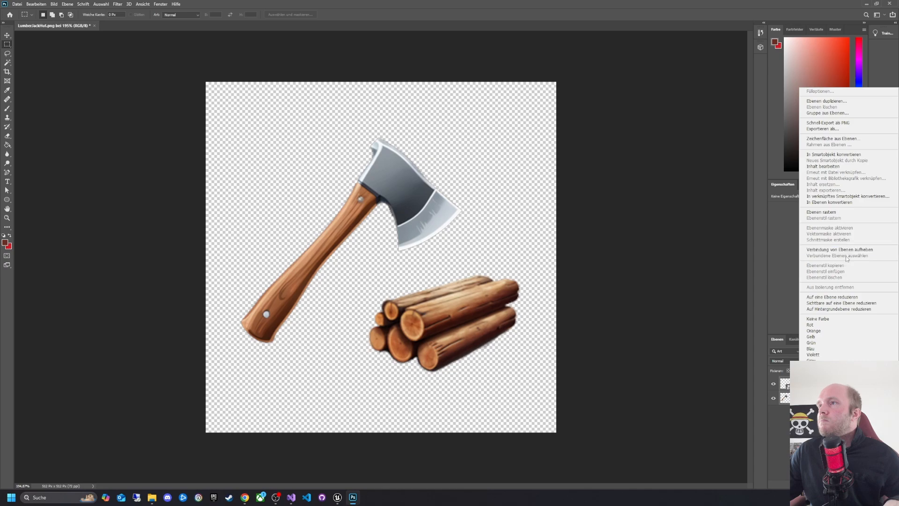
click(845, 297)
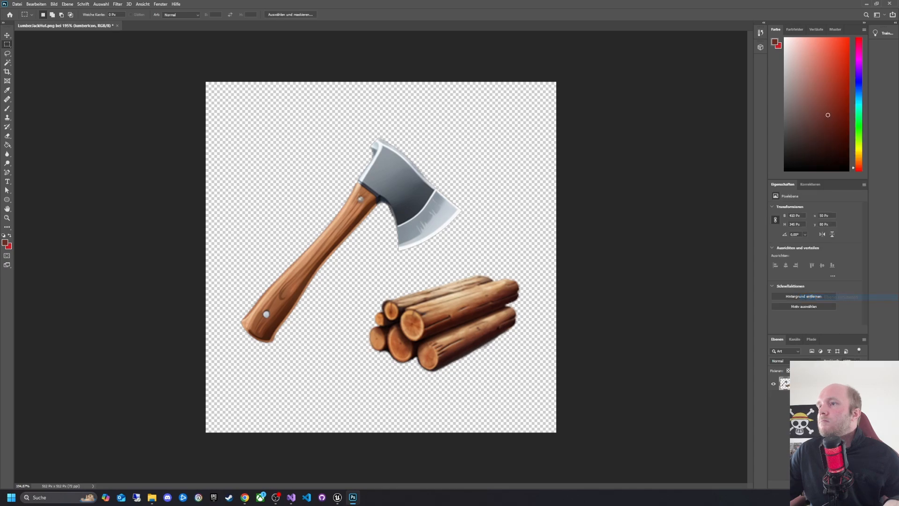
key(ctrl+s)
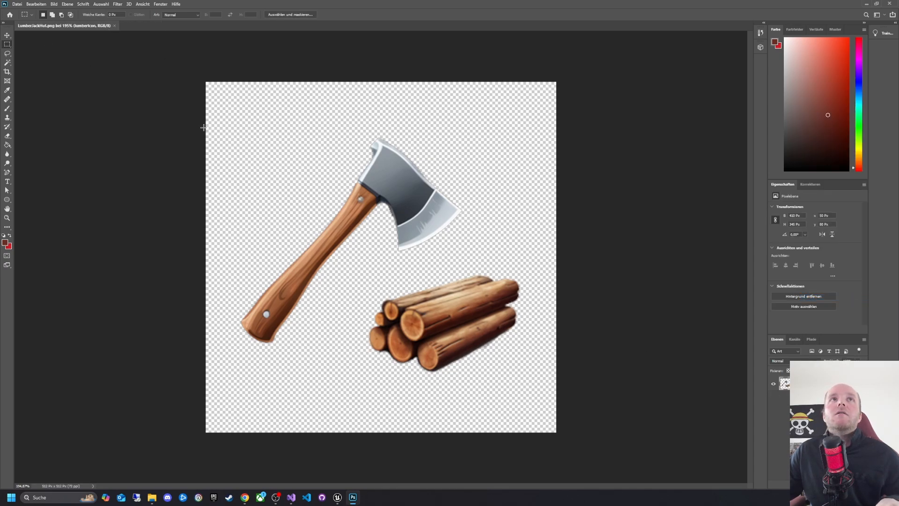
click(895, 5)
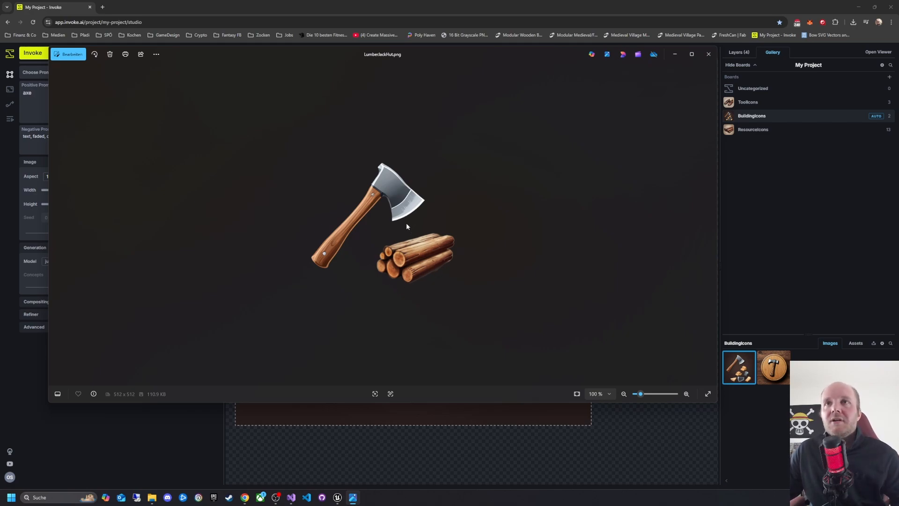
Inspect the saved LumberJackHut.png in the image viewer at different zoom levels and window sizes, and close it
scroll(405, 223, up, 1)
scroll(402, 220, up, 1)
scroll(400, 210, down, 2)
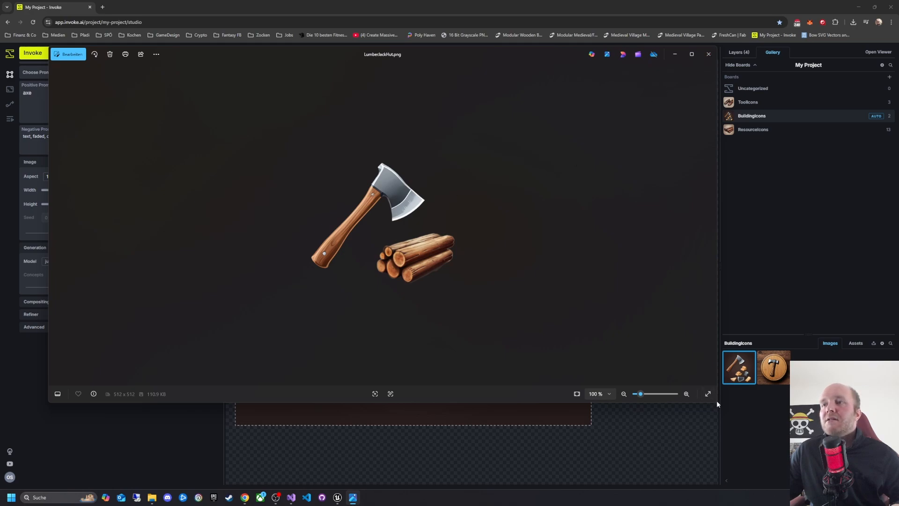
drag(717, 401, 634, 442)
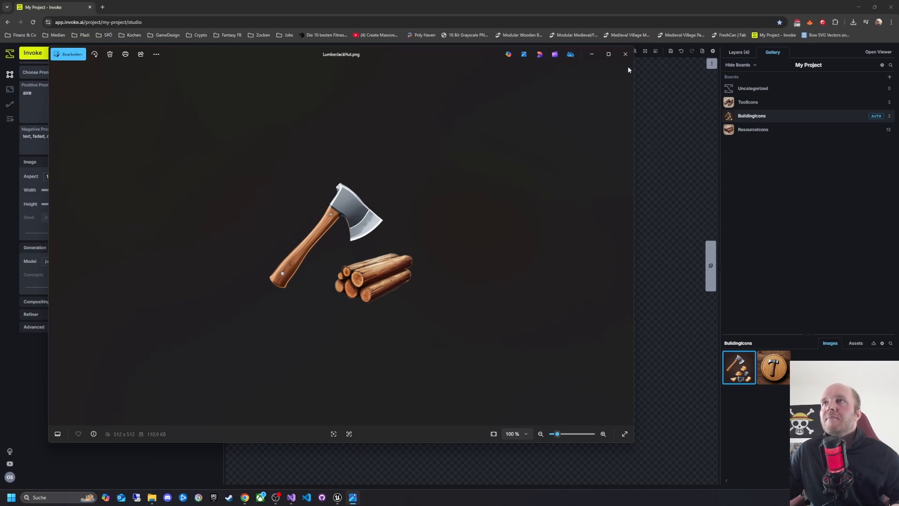
click(625, 54)
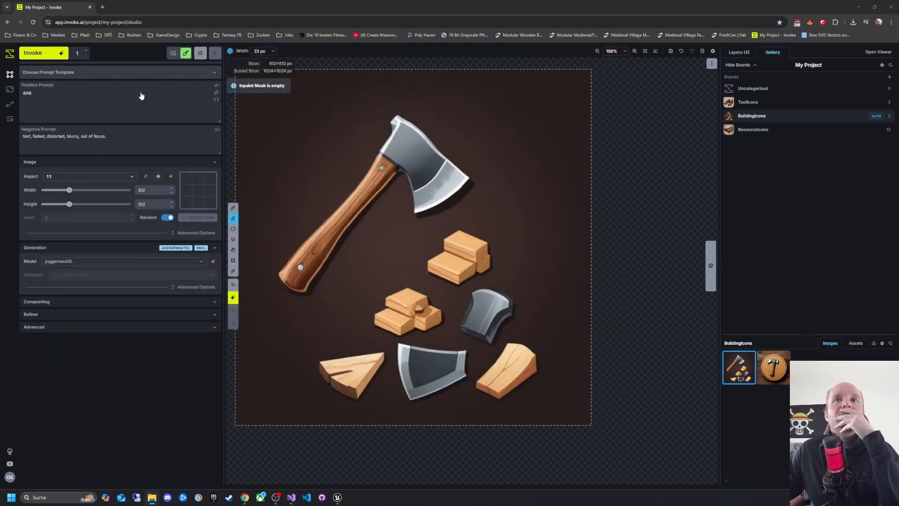
Switch to Unreal Editor and open the project's Textures/Icons/Buildings content folder containing the LumberJackHut texture
click(337, 497)
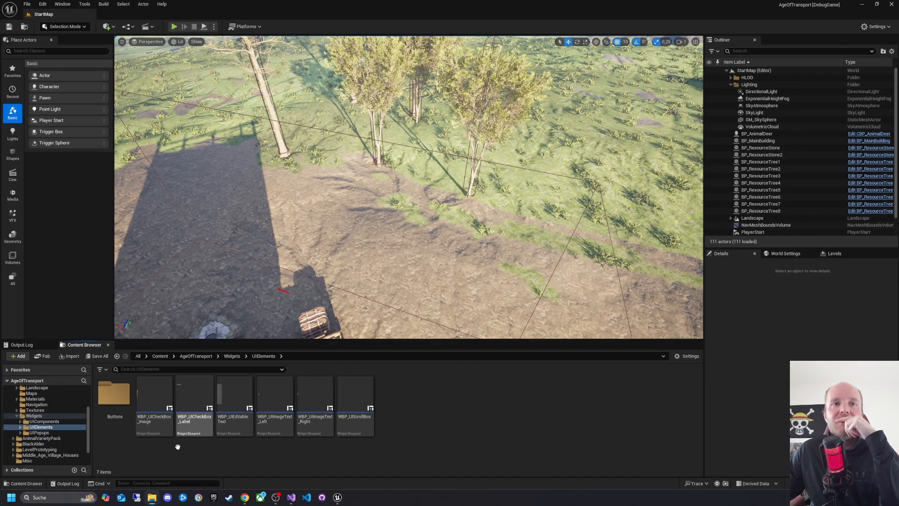
double_click(129, 401)
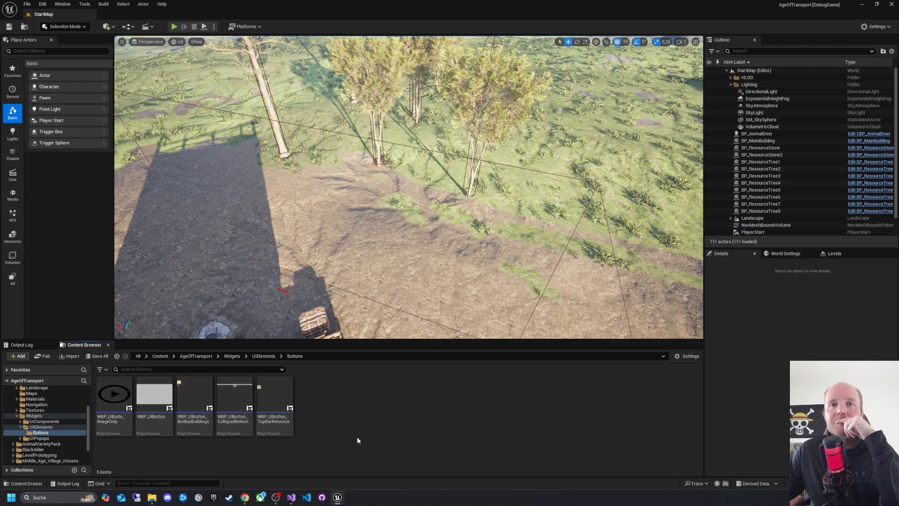
click(259, 356)
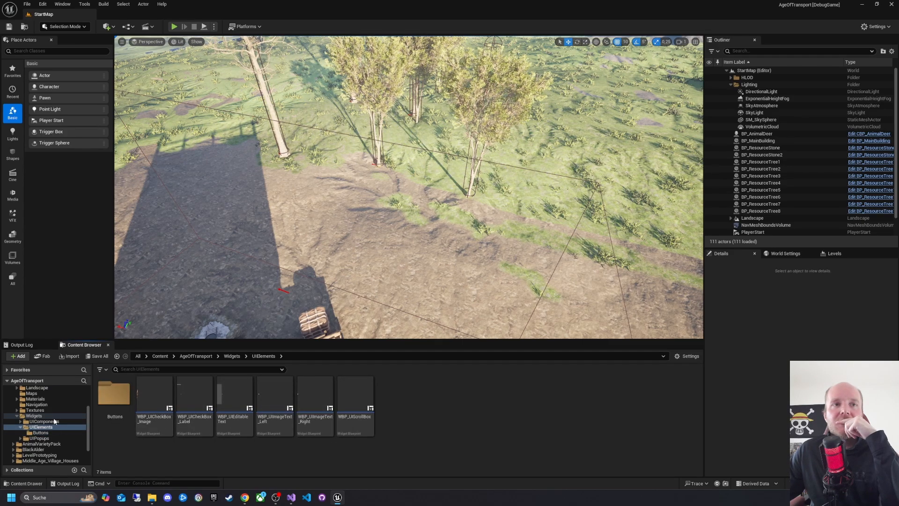
click(35, 411)
double_click(152, 404)
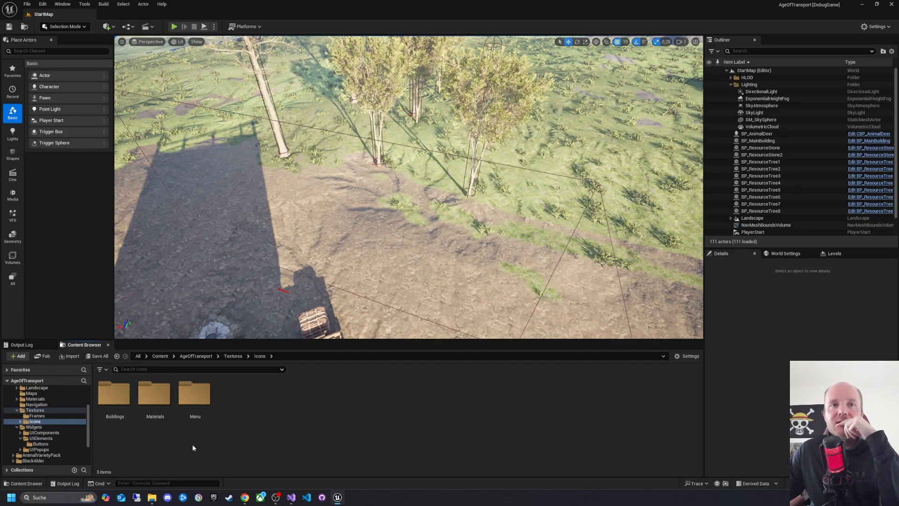
double_click(114, 393)
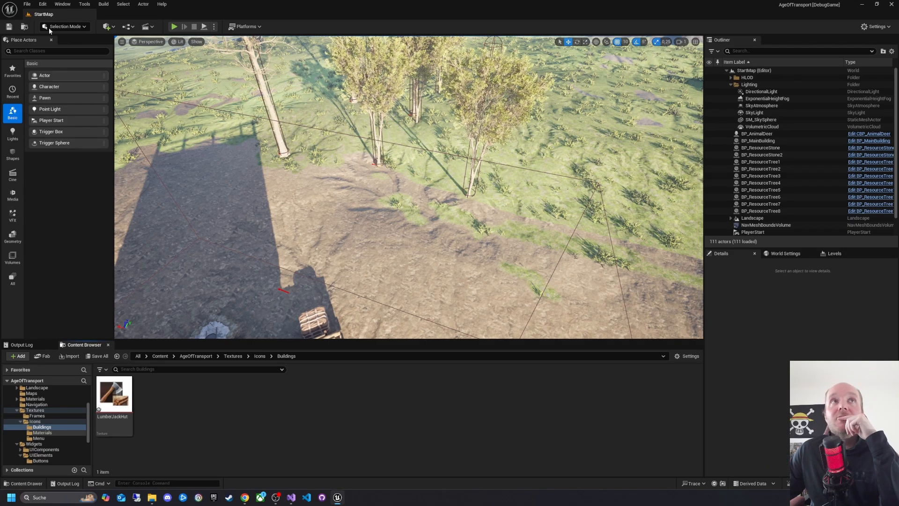
Play-test the level, check the icons in the building bar, preview the third building's placement, and stop the session
click(174, 26)
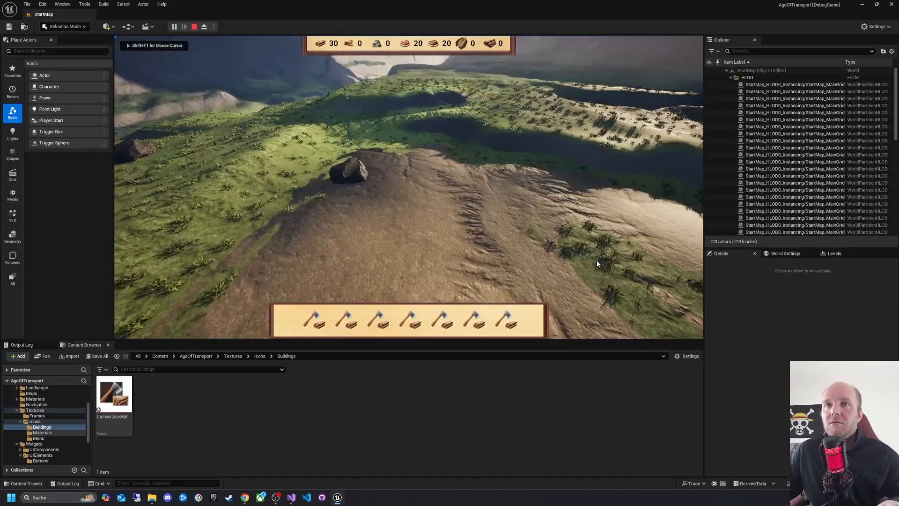
key(w)
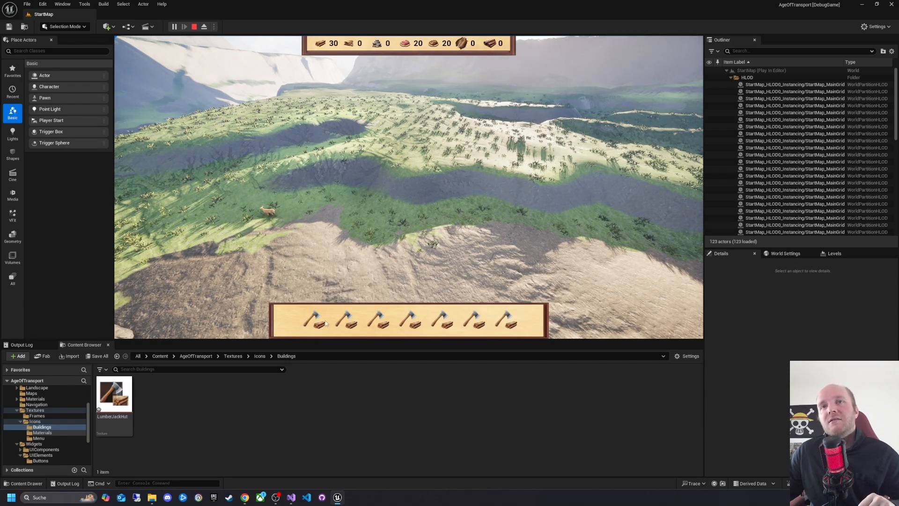
click(372, 324)
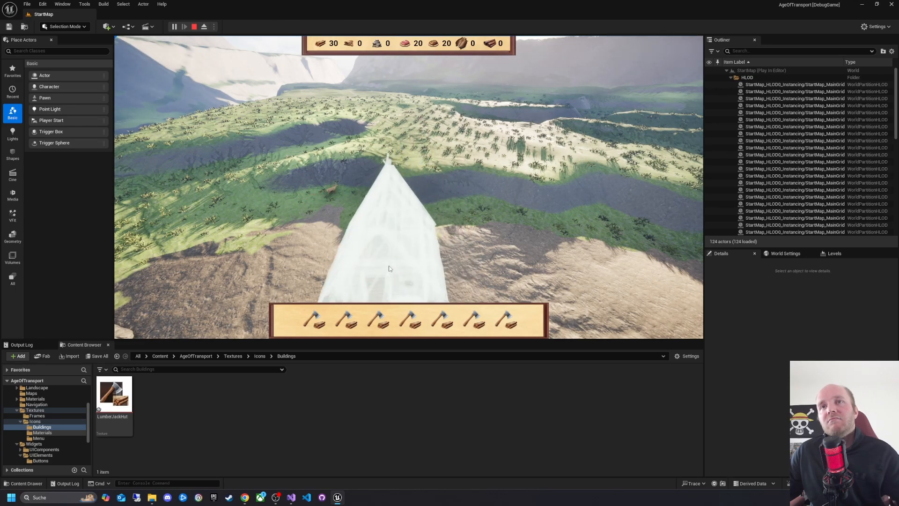
key(Escape)
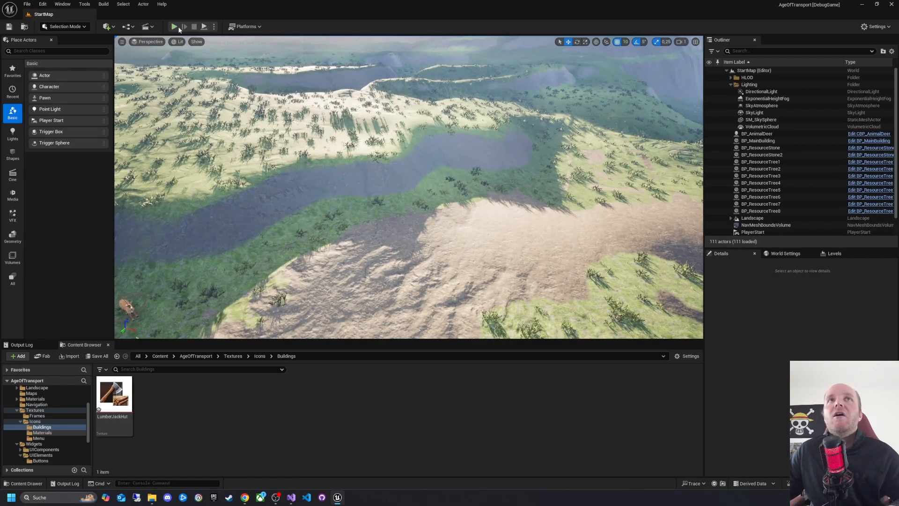
Run the level again, check the Small House tooltip in the building bar, and preview placing the second building on the terrain
click(173, 26)
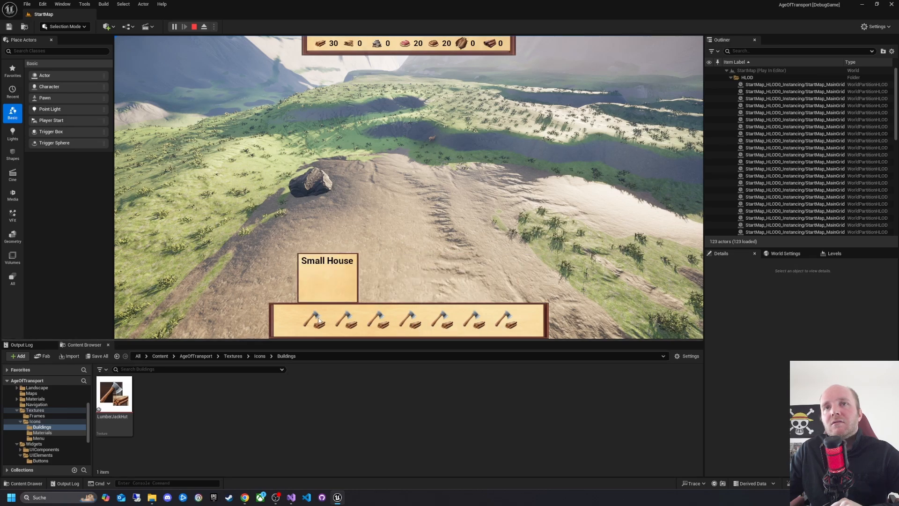
click(347, 320)
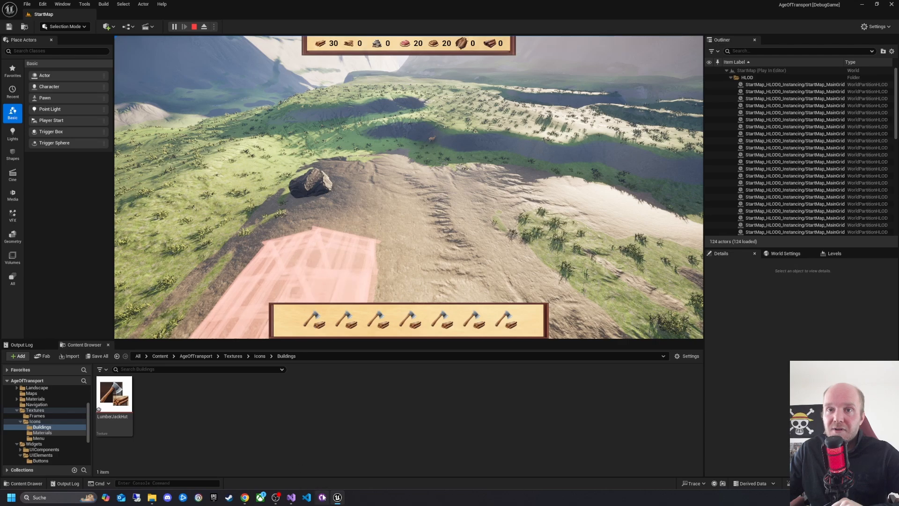
mouse_move(244, 498)
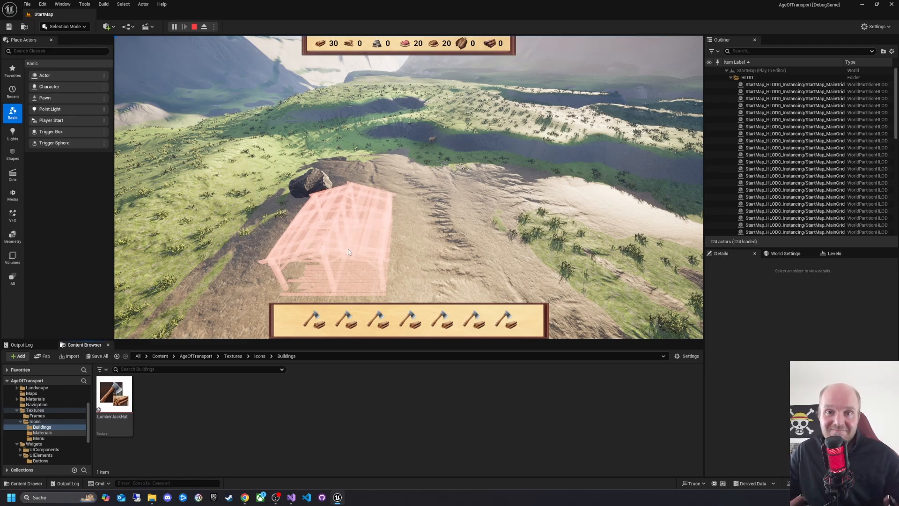
key(super)
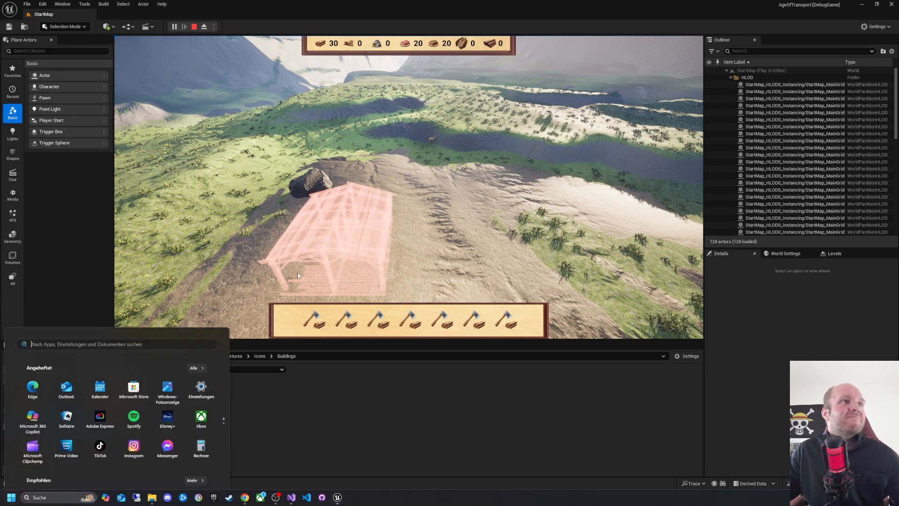